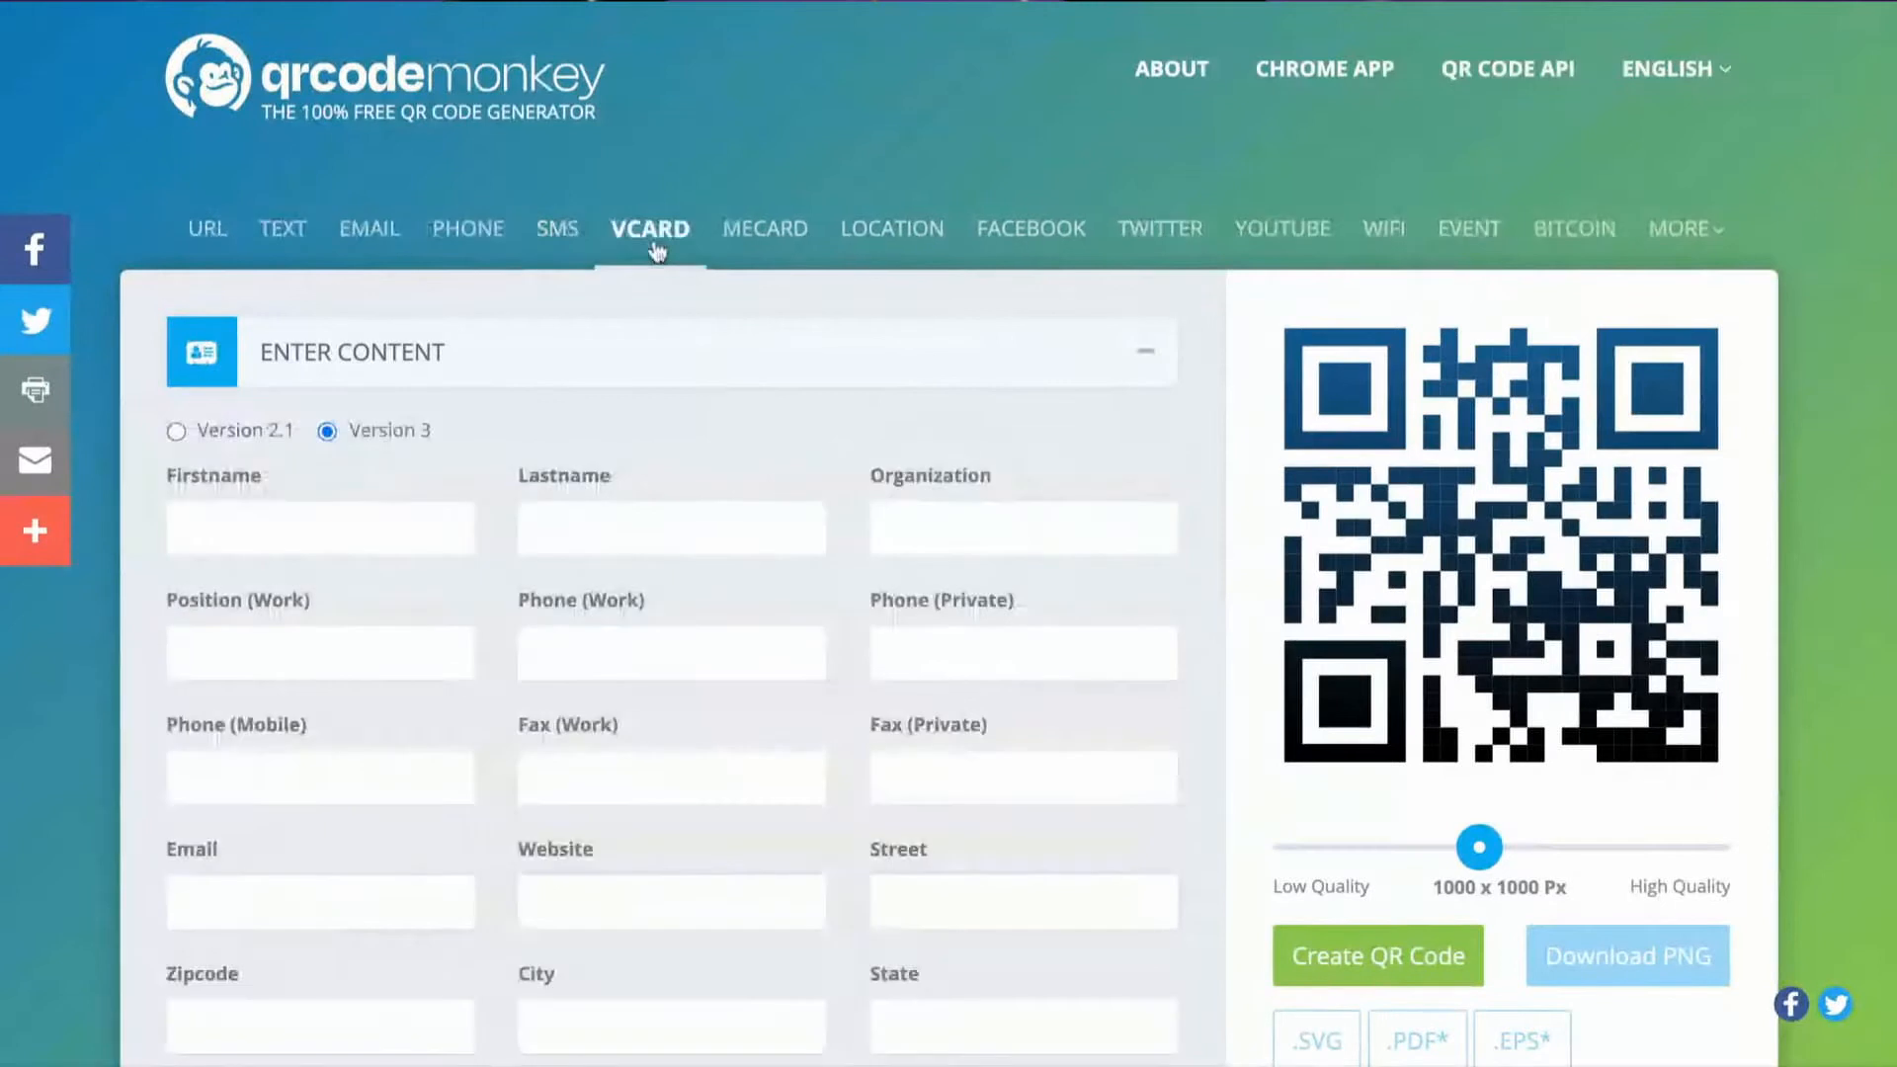
Look through the content forms for MeCard, location, Facebook, Twitter, YouTube, WiFi and event QR codes
{"action": "left_click", "coordinate": [749, 250]}
{"action": "left_click", "coordinate": [898, 246]}
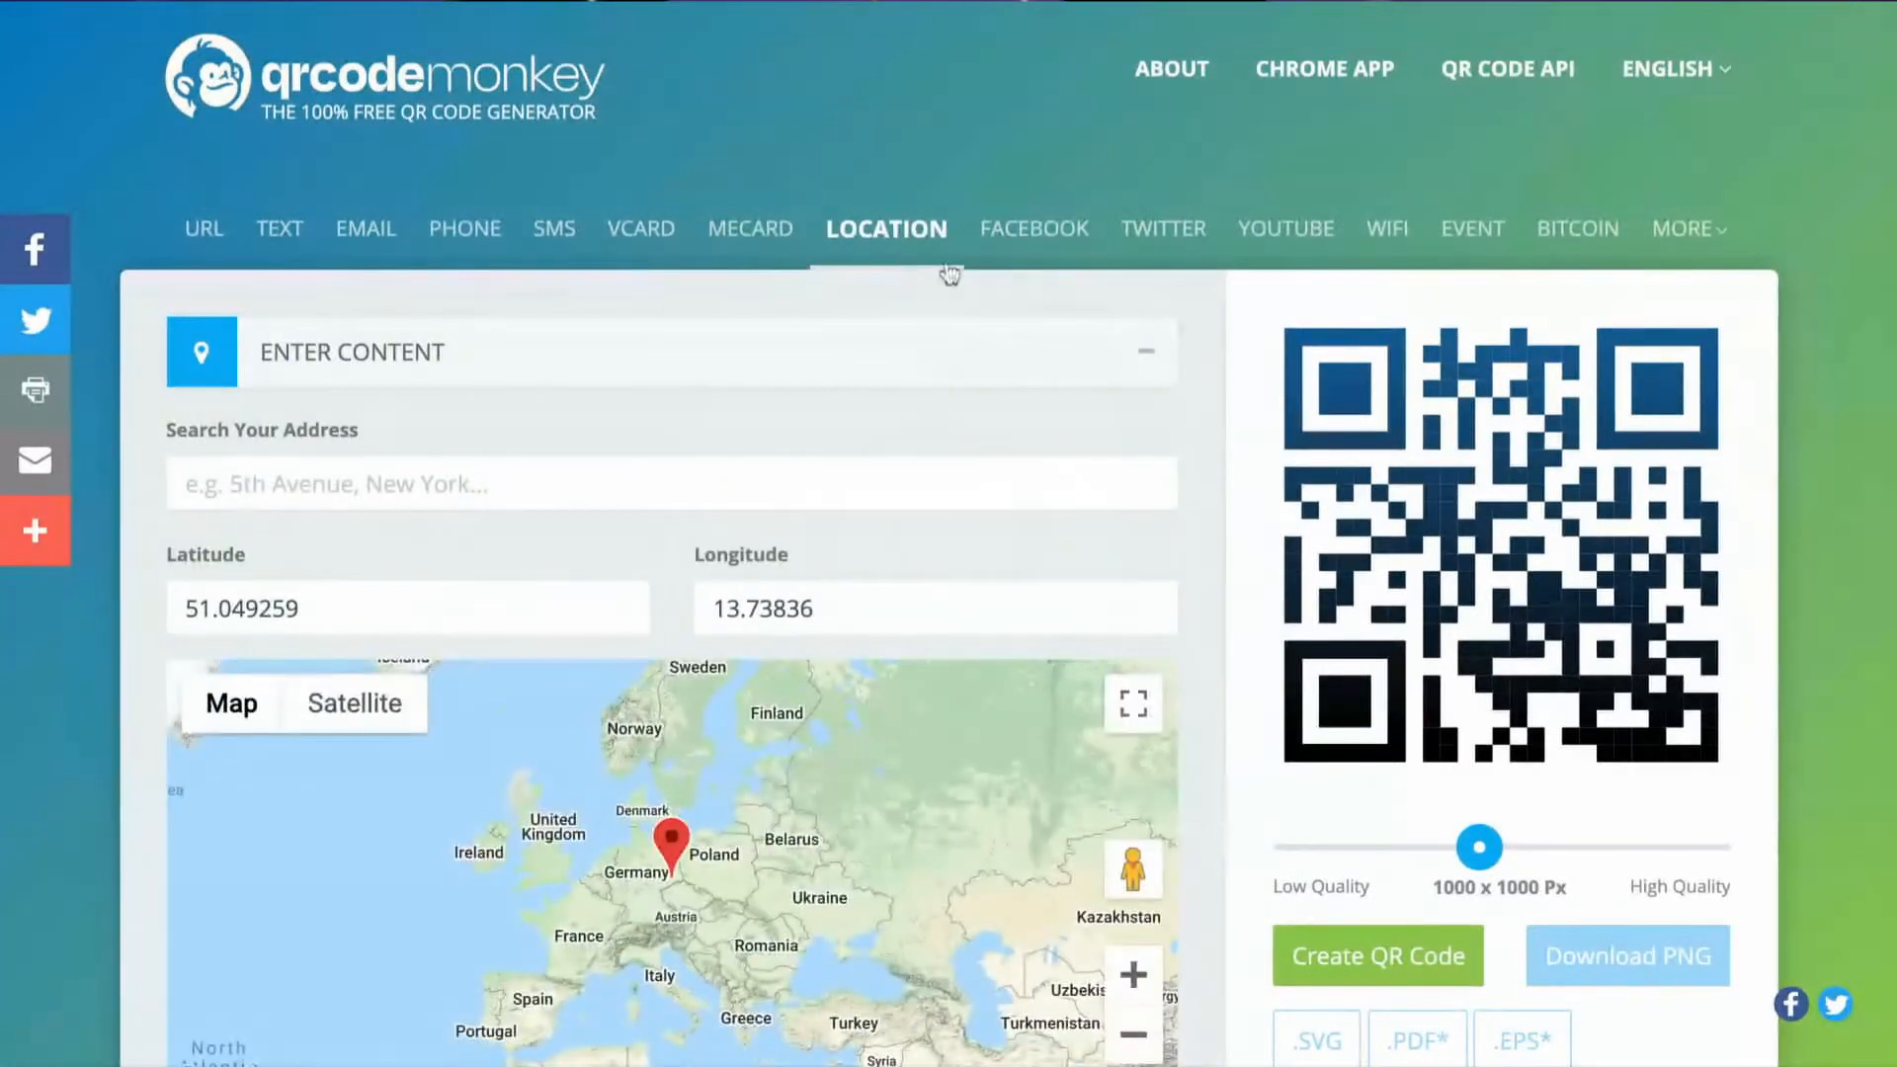
{"action": "left_click", "coordinate": [1035, 249]}
{"action": "left_click", "coordinate": [1147, 251]}
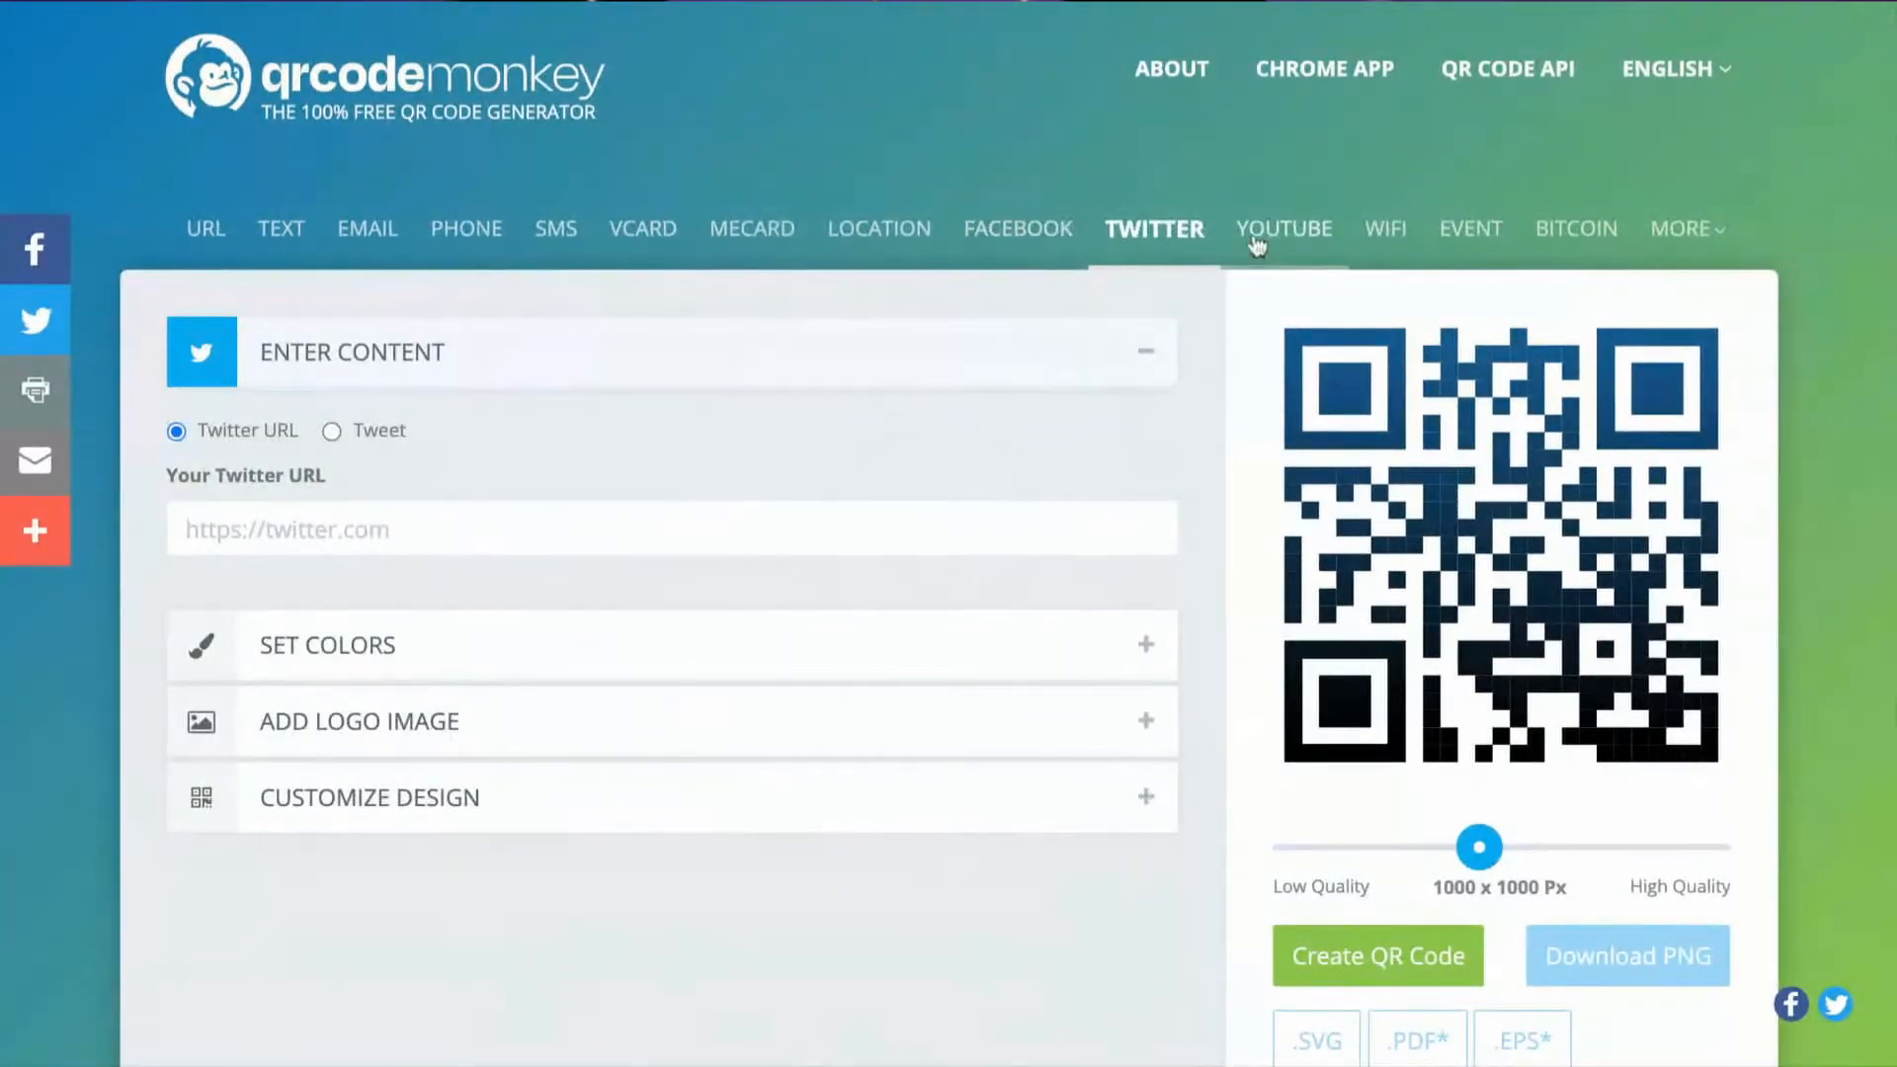
{"action": "left_click", "coordinate": [1281, 252]}
{"action": "left_click", "coordinate": [1398, 247]}
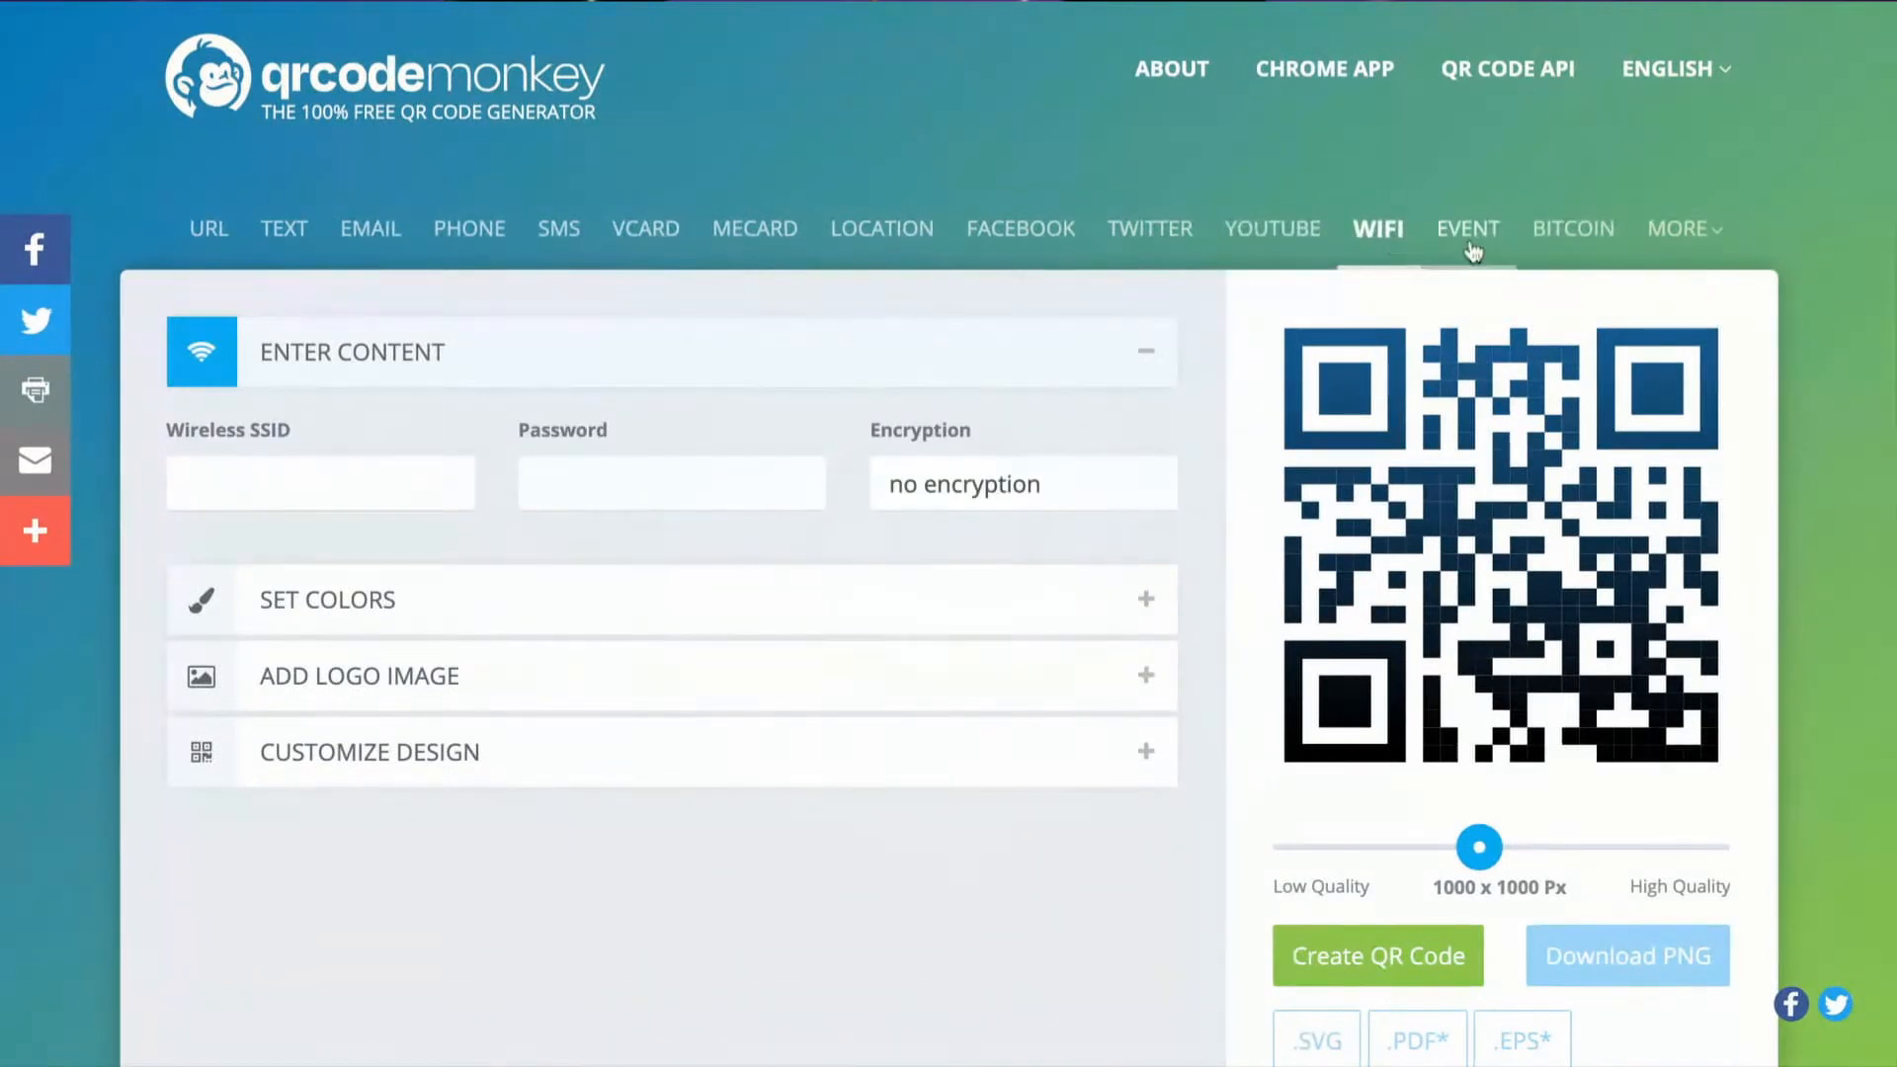
{"action": "left_click", "coordinate": [1477, 249]}
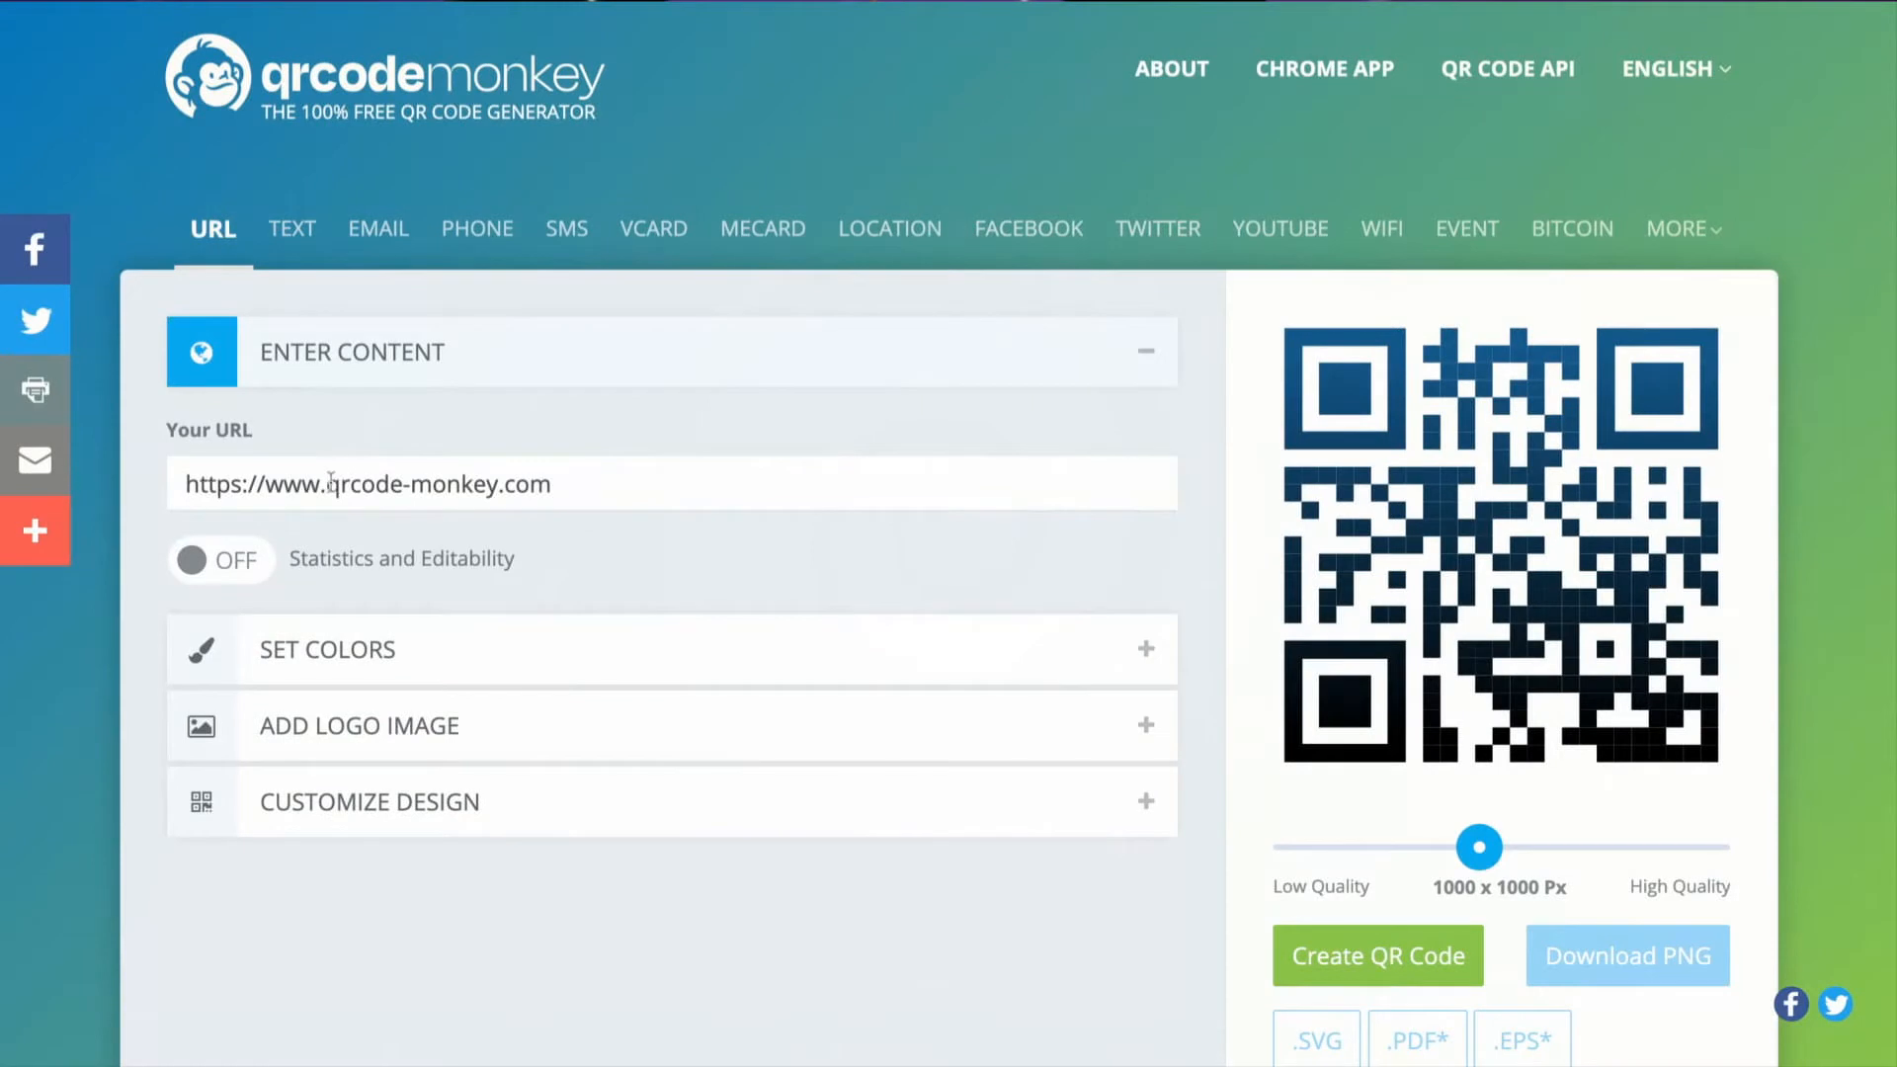
{"action": "left_click", "coordinate": [333, 484]}
{"action": "triple_click", "coordinate": [333, 484]}
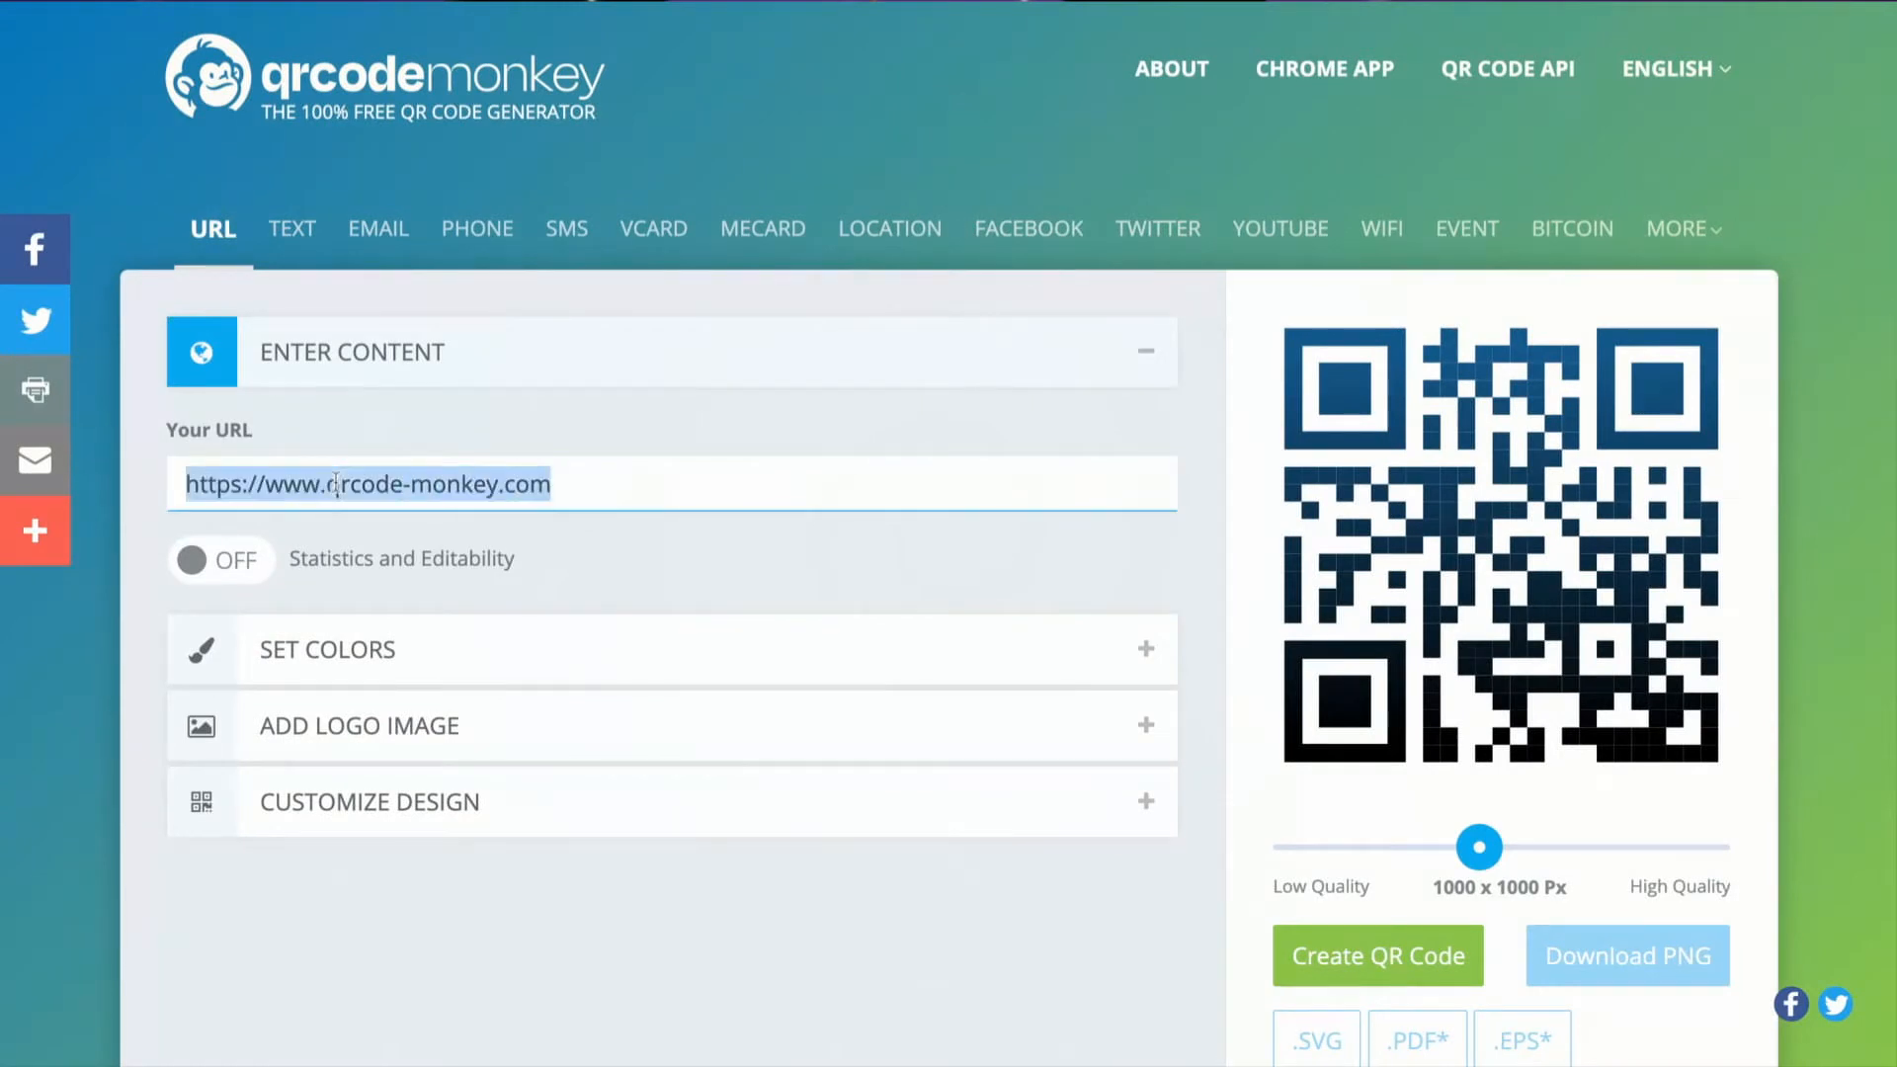
{"action": "type", "text": "ww"}
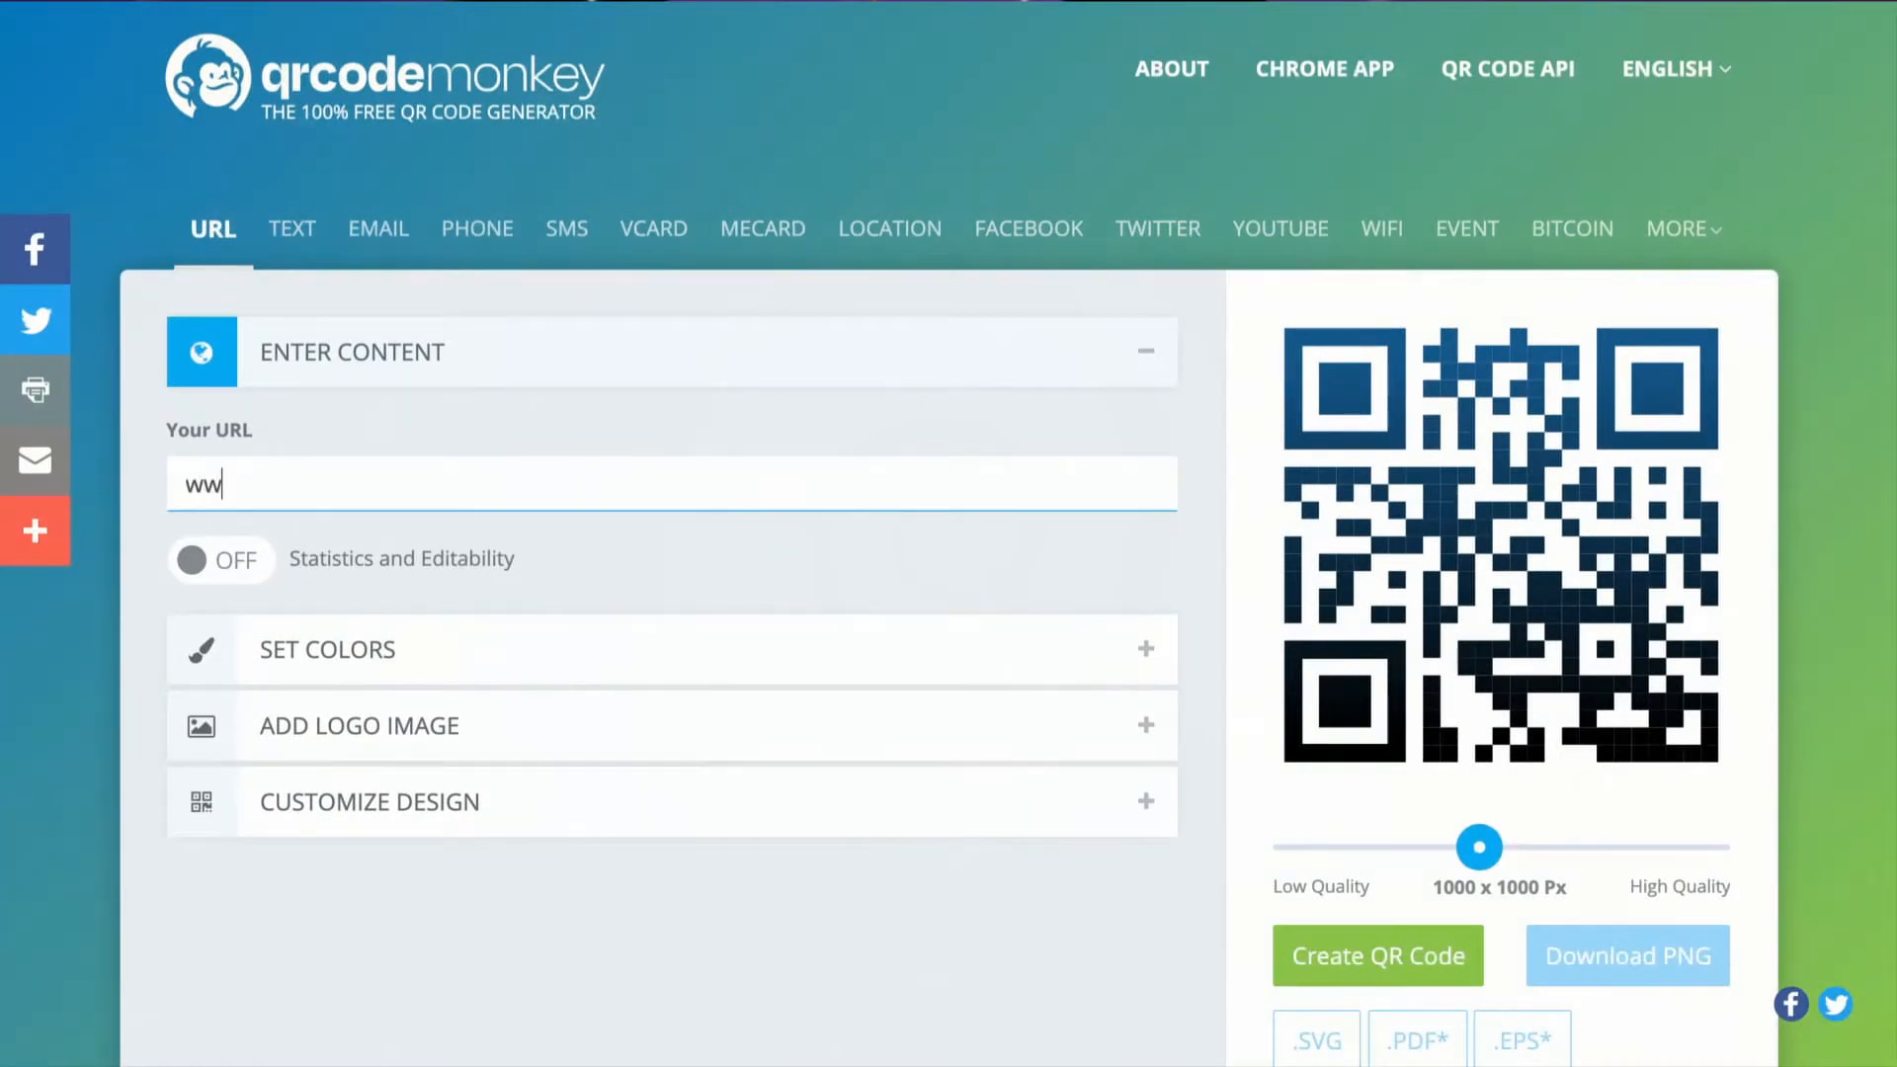
{"action": "type", "text": "w.grantsaunders"}
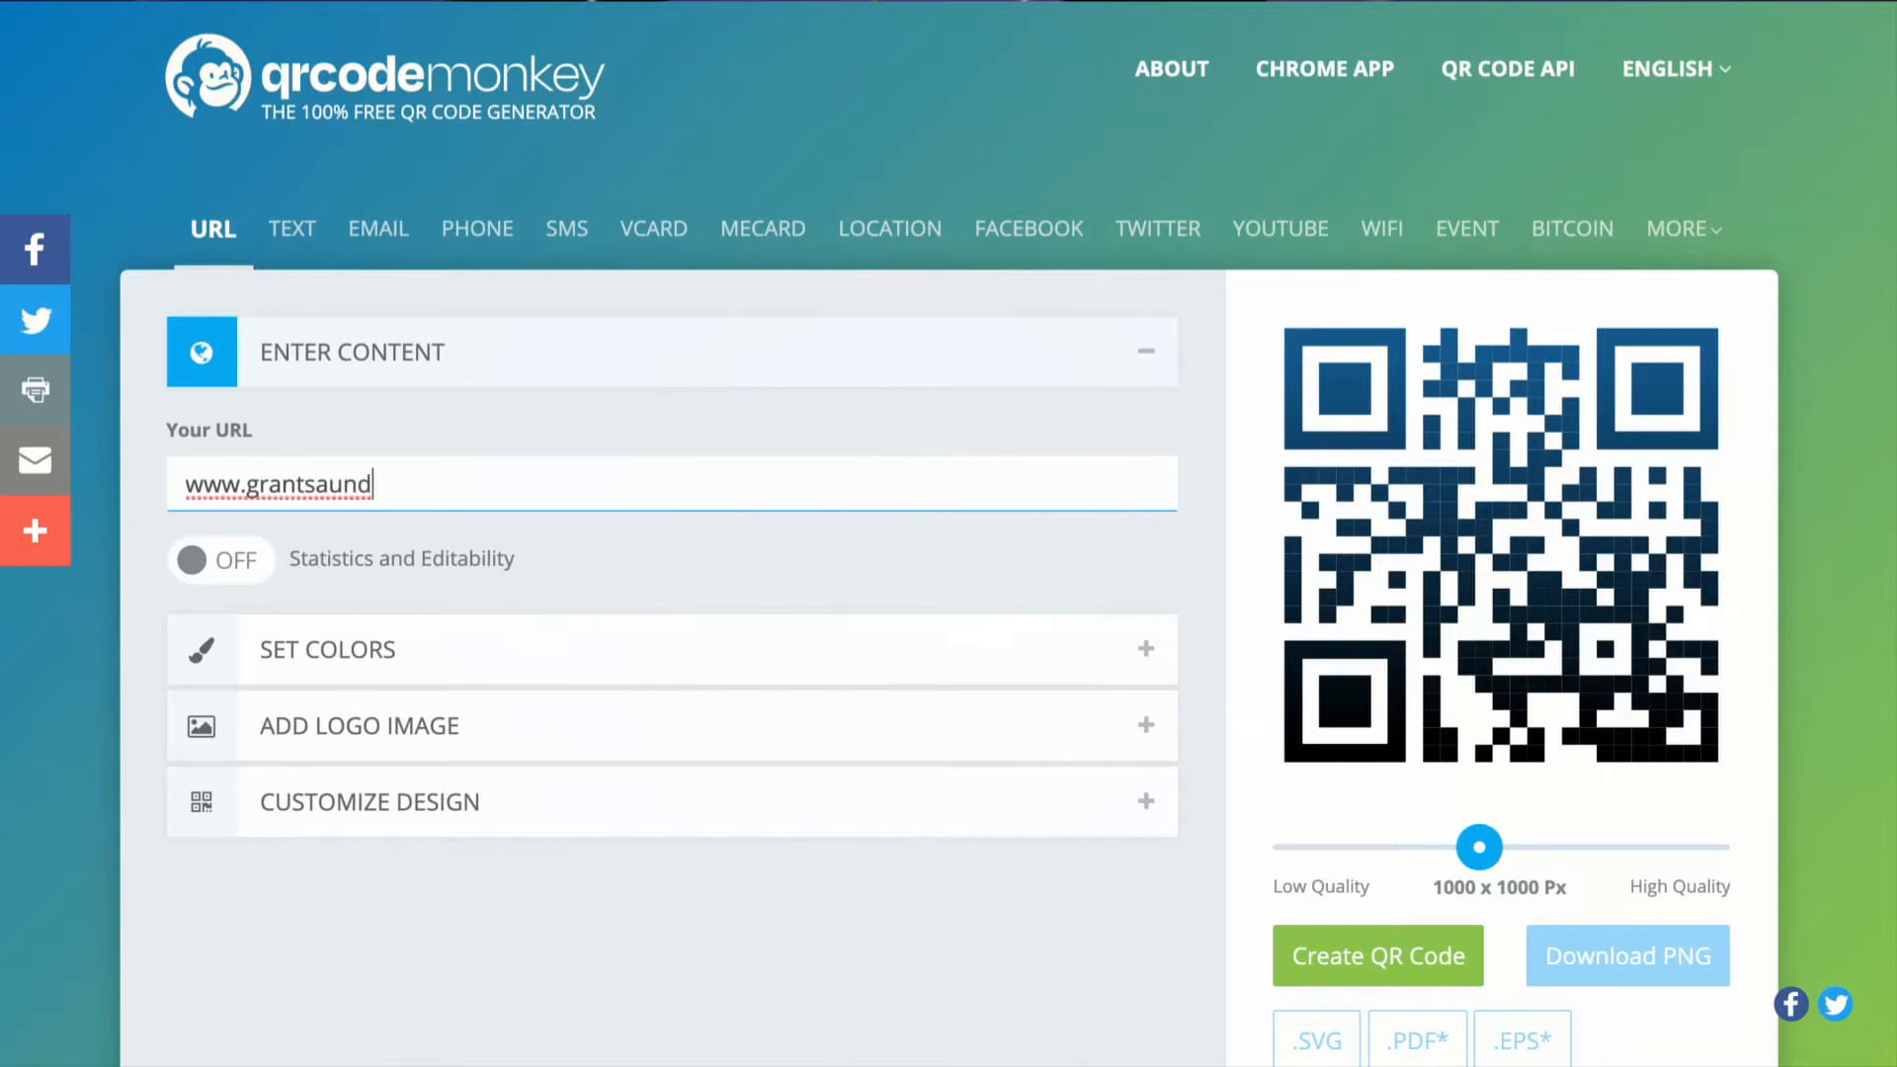
{"action": "key", "text": "BackSpace"}
{"action": "key", "text": "BackSpace"}
{"action": "key", "text": "BackSpace"}
{"action": "key", "text": "BackSpace"}
{"action": "key", "text": "BackSpace"}
{"action": "key", "text": "BackSpace"}
{"action": "key", "text": "BackSpace"}
{"action": "key", "text": "BackSpace"}
{"action": "key", "text": "BackSpace"}
{"action": "key", "text": "BackSpace"}
{"action": "key", "text": "BackSpace"}
{"action": "key", "text": "BackSpace"}
{"action": "key", "text": "BackSpace"}
{"action": "key", "text": "BackSpace"}
{"action": "key", "text": "BackSpace"}
{"action": "key", "text": "BackSpace"}
{"action": "key", "text": "BackSpace"}
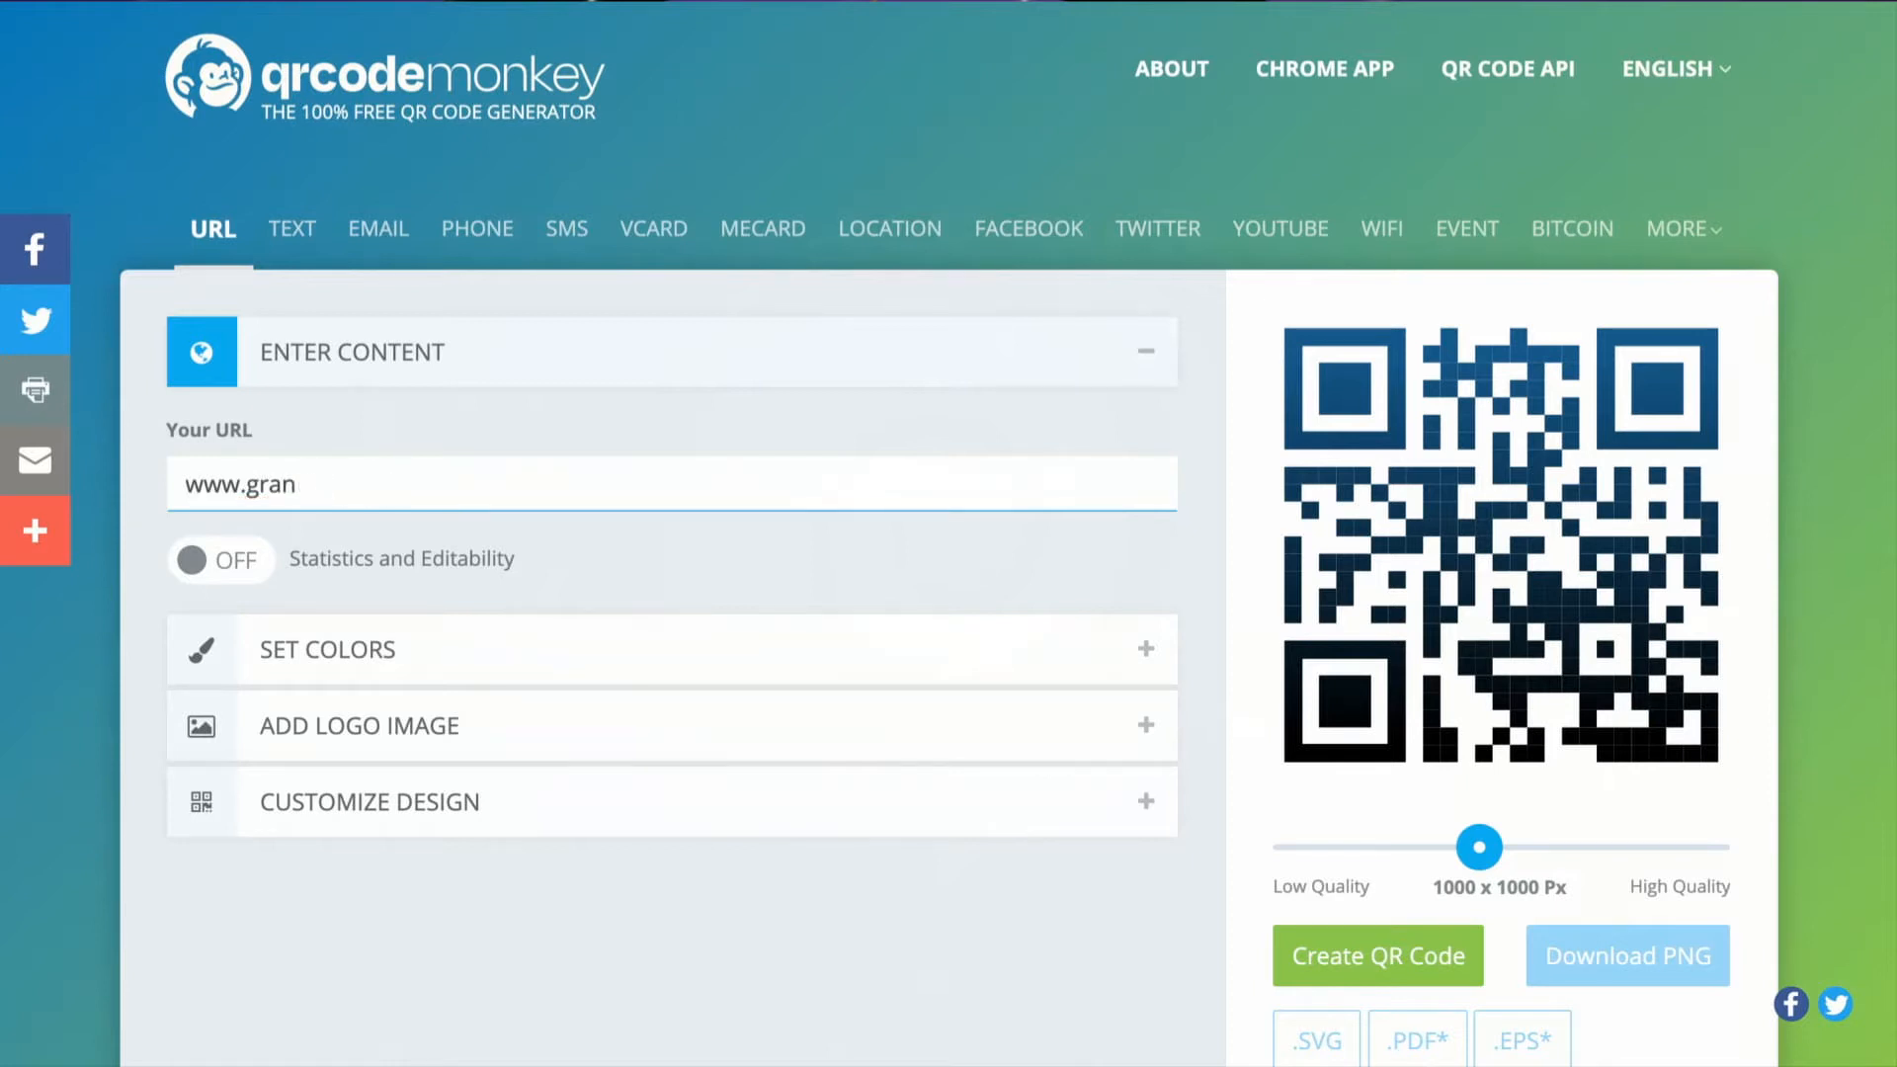
{"action": "type", "text": "www."}
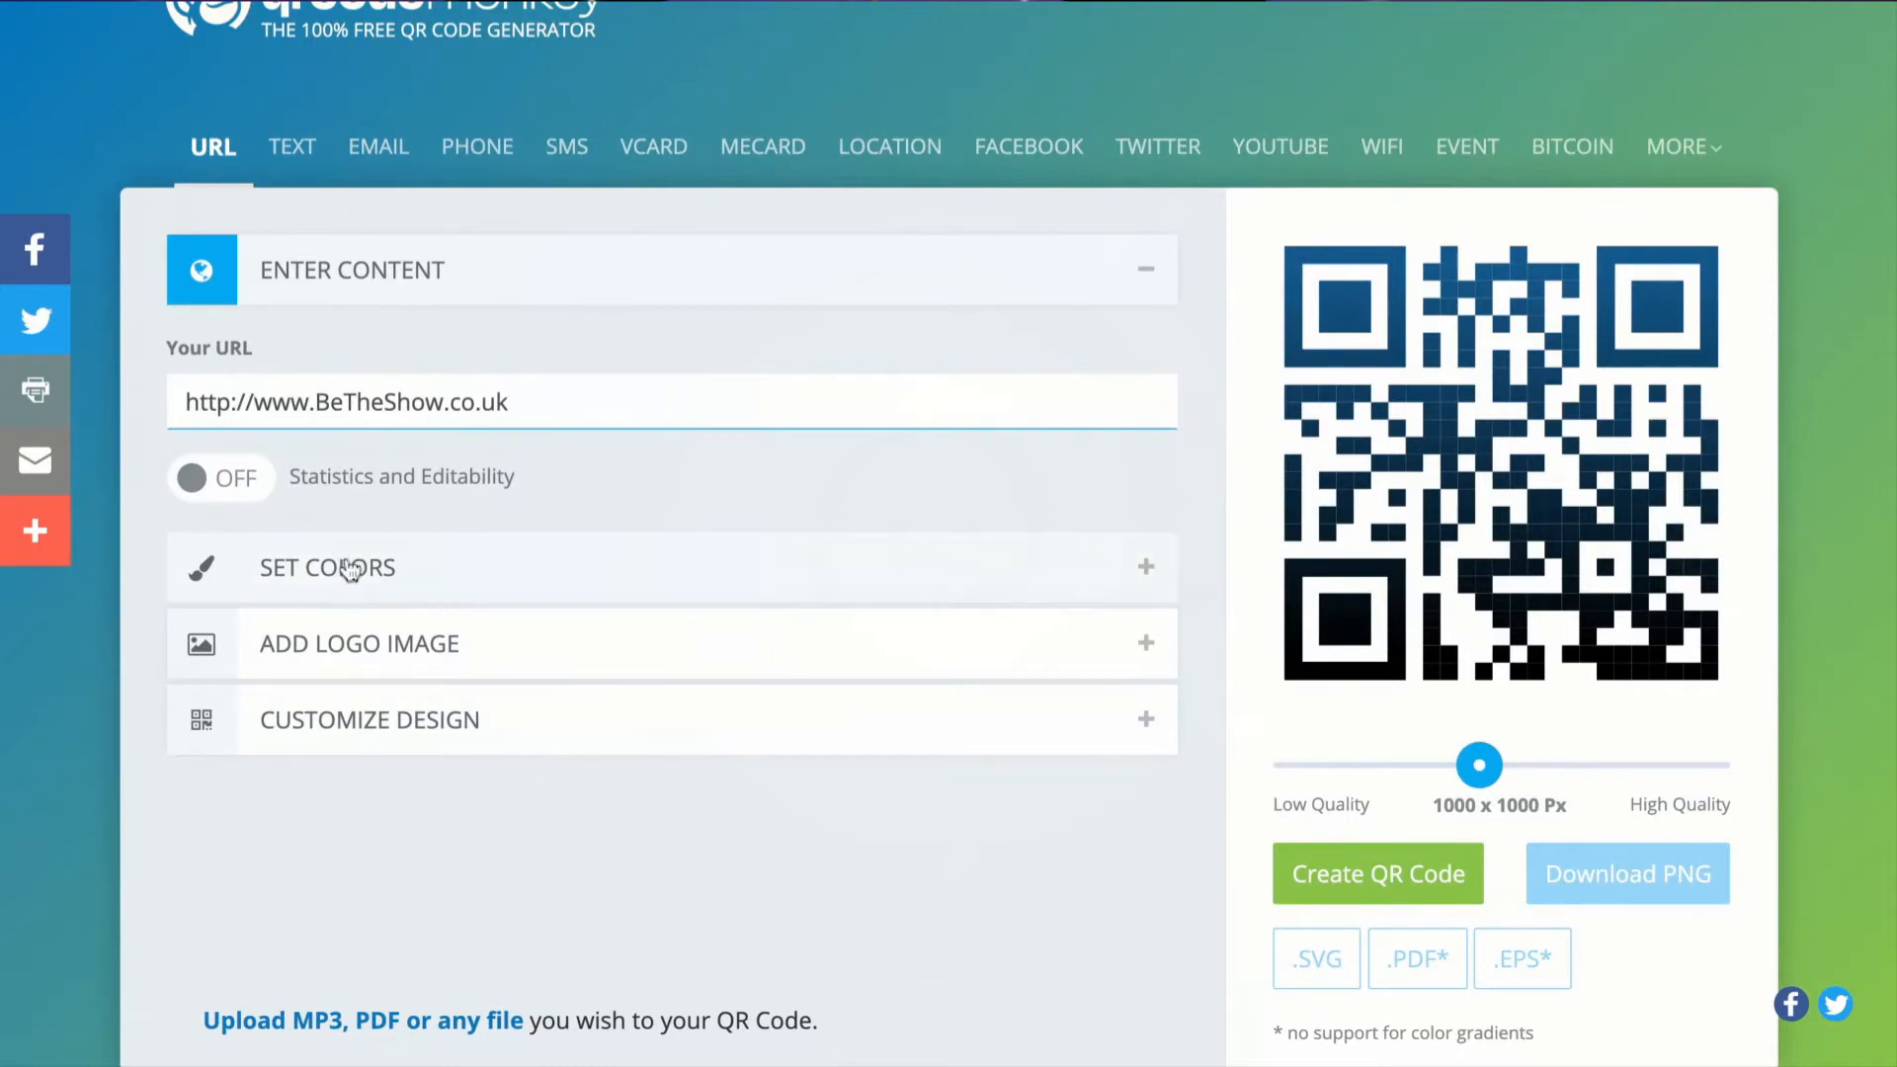
Set the foreground color to #F10C0C and the background color to #1F0404, and generate the QR code
{"action": "left_click", "coordinate": [348, 568]}
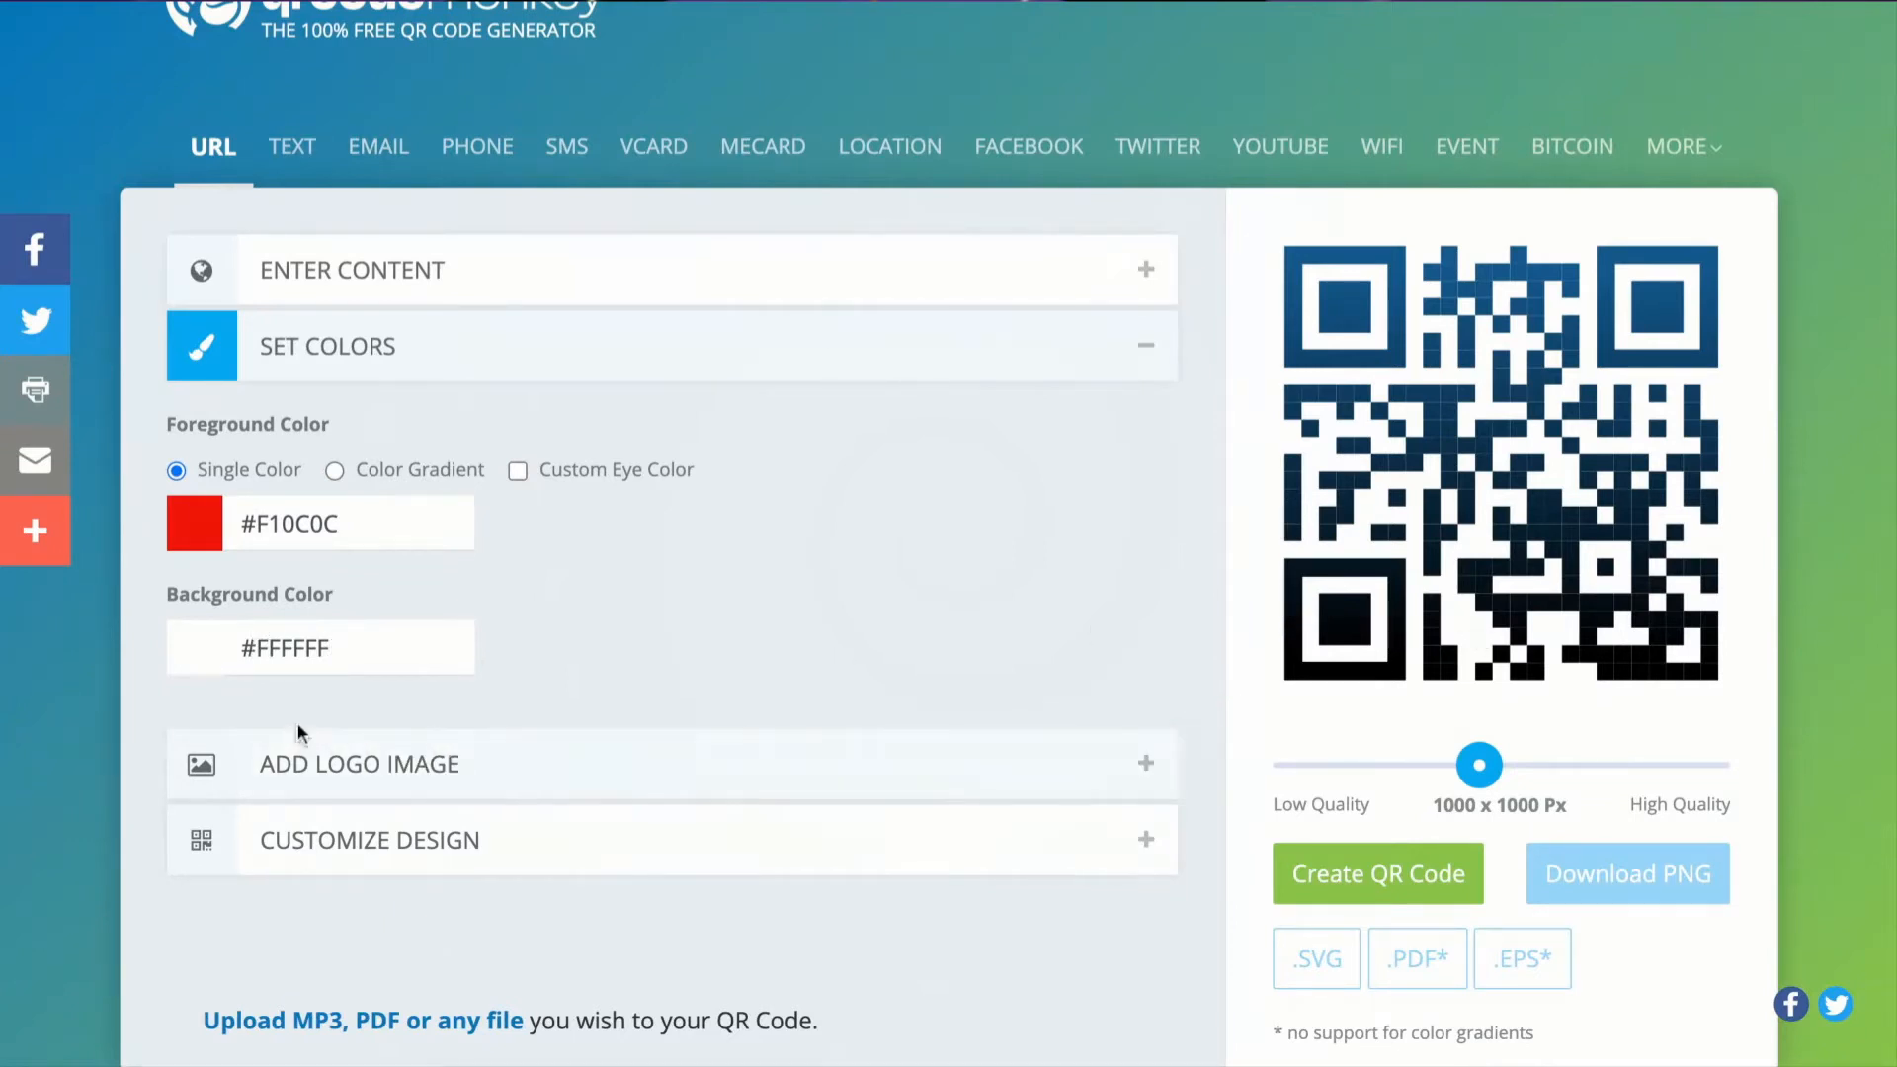
{"action": "left_click", "coordinate": [209, 658]}
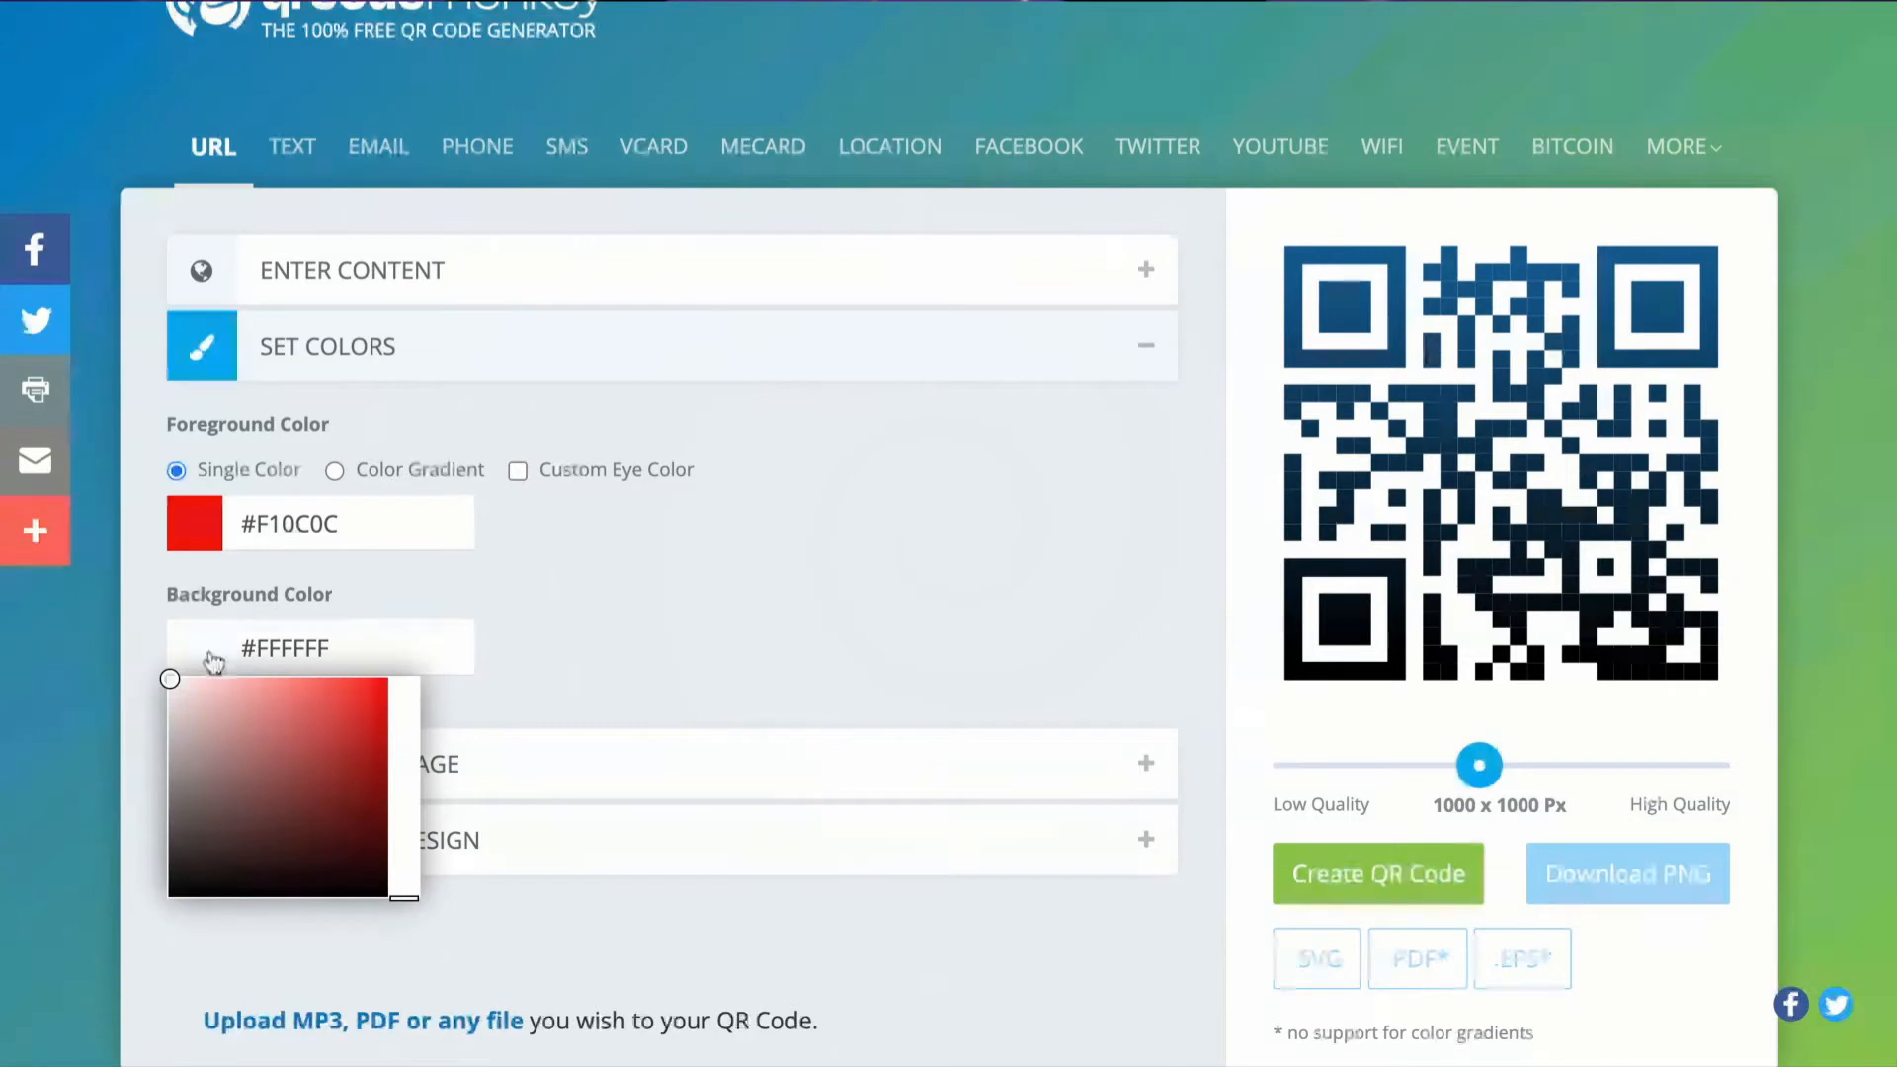
{"action": "left_click", "coordinate": [359, 872]}
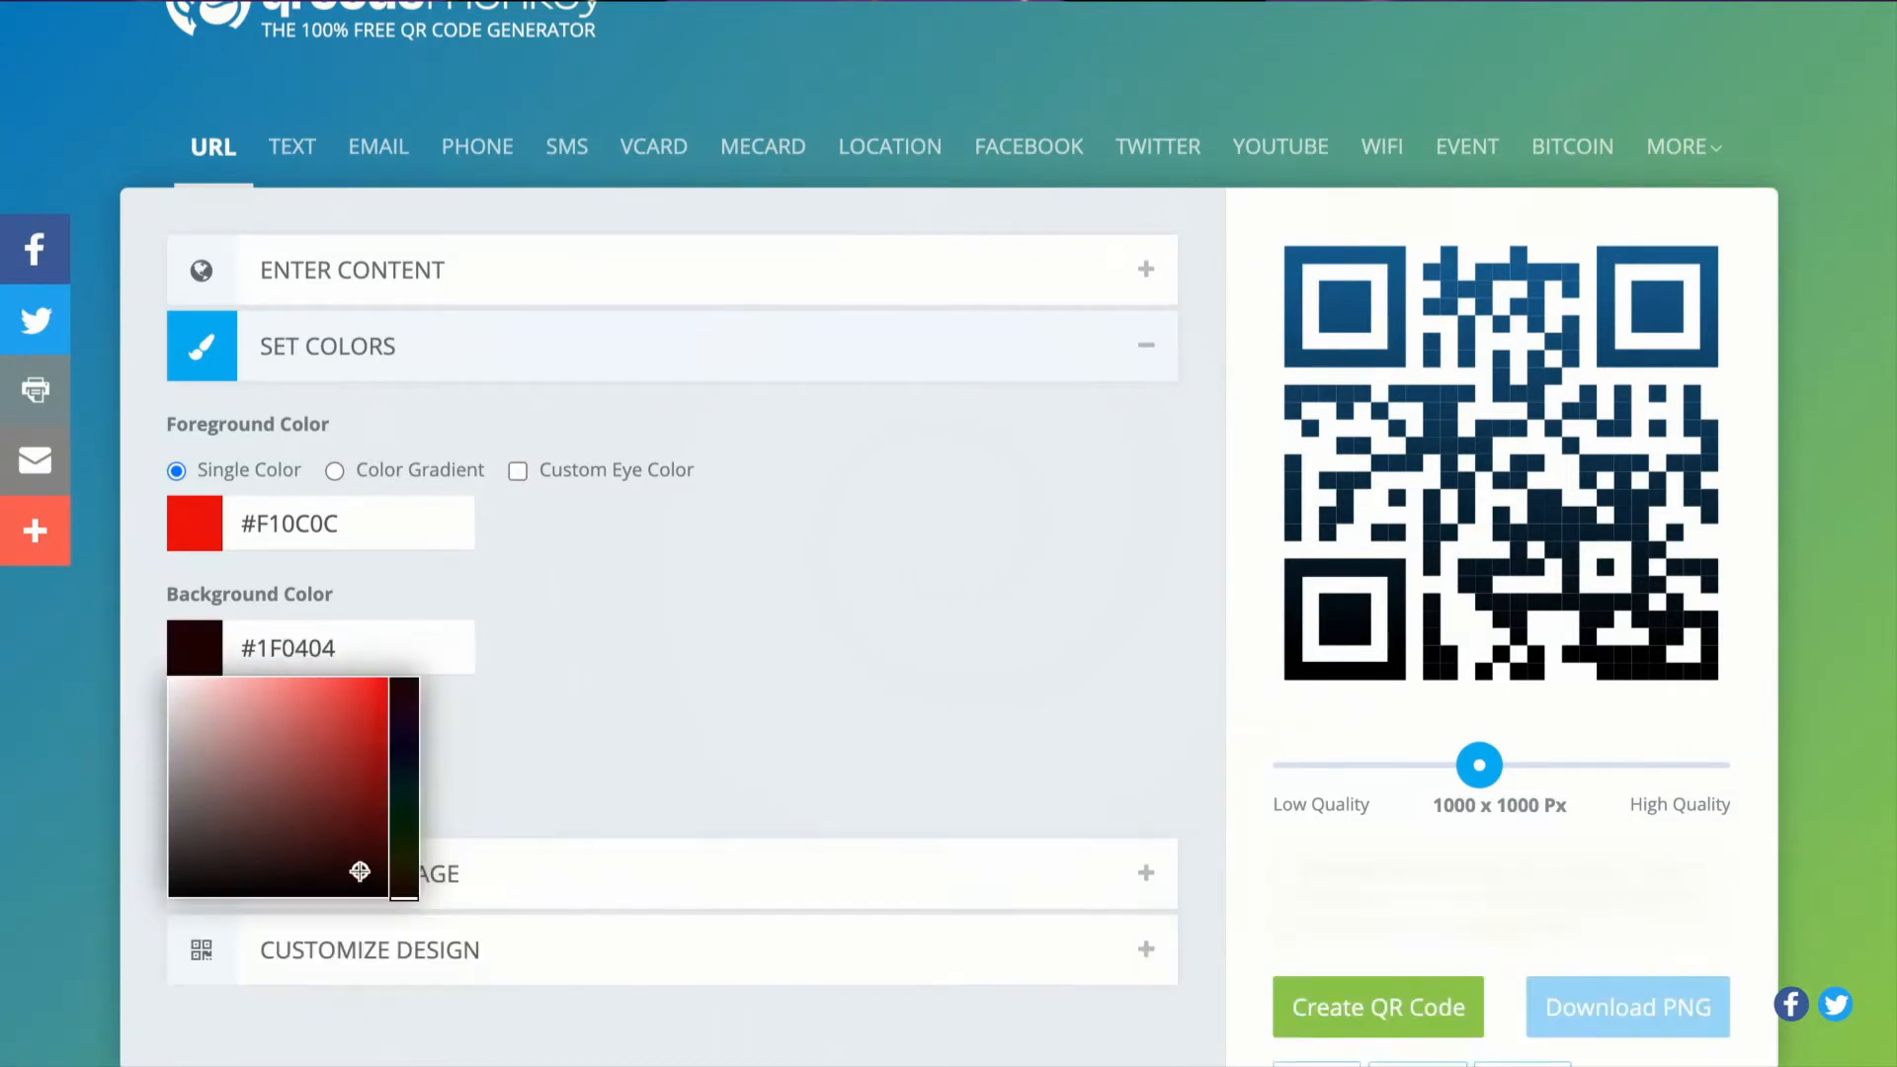
{"action": "left_click", "coordinate": [531, 678]}
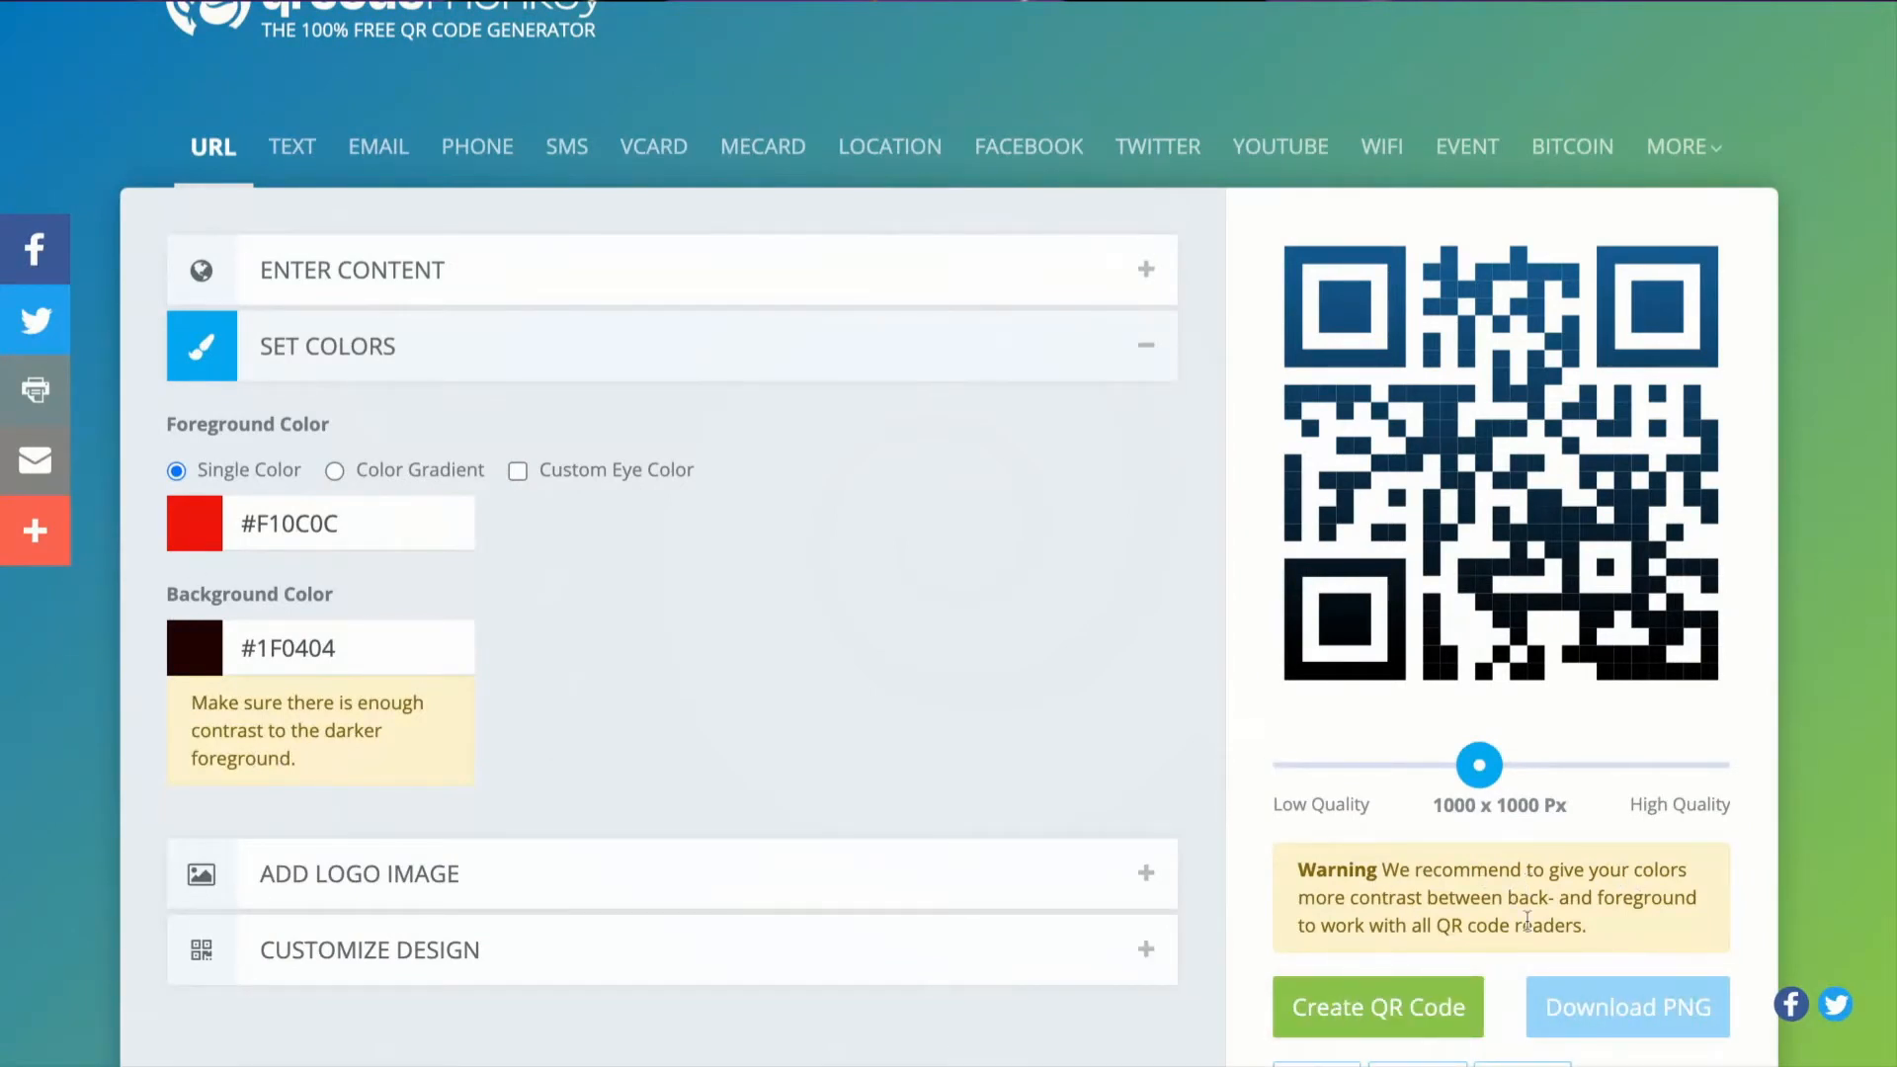
{"action": "left_click", "coordinate": [1354, 1016]}
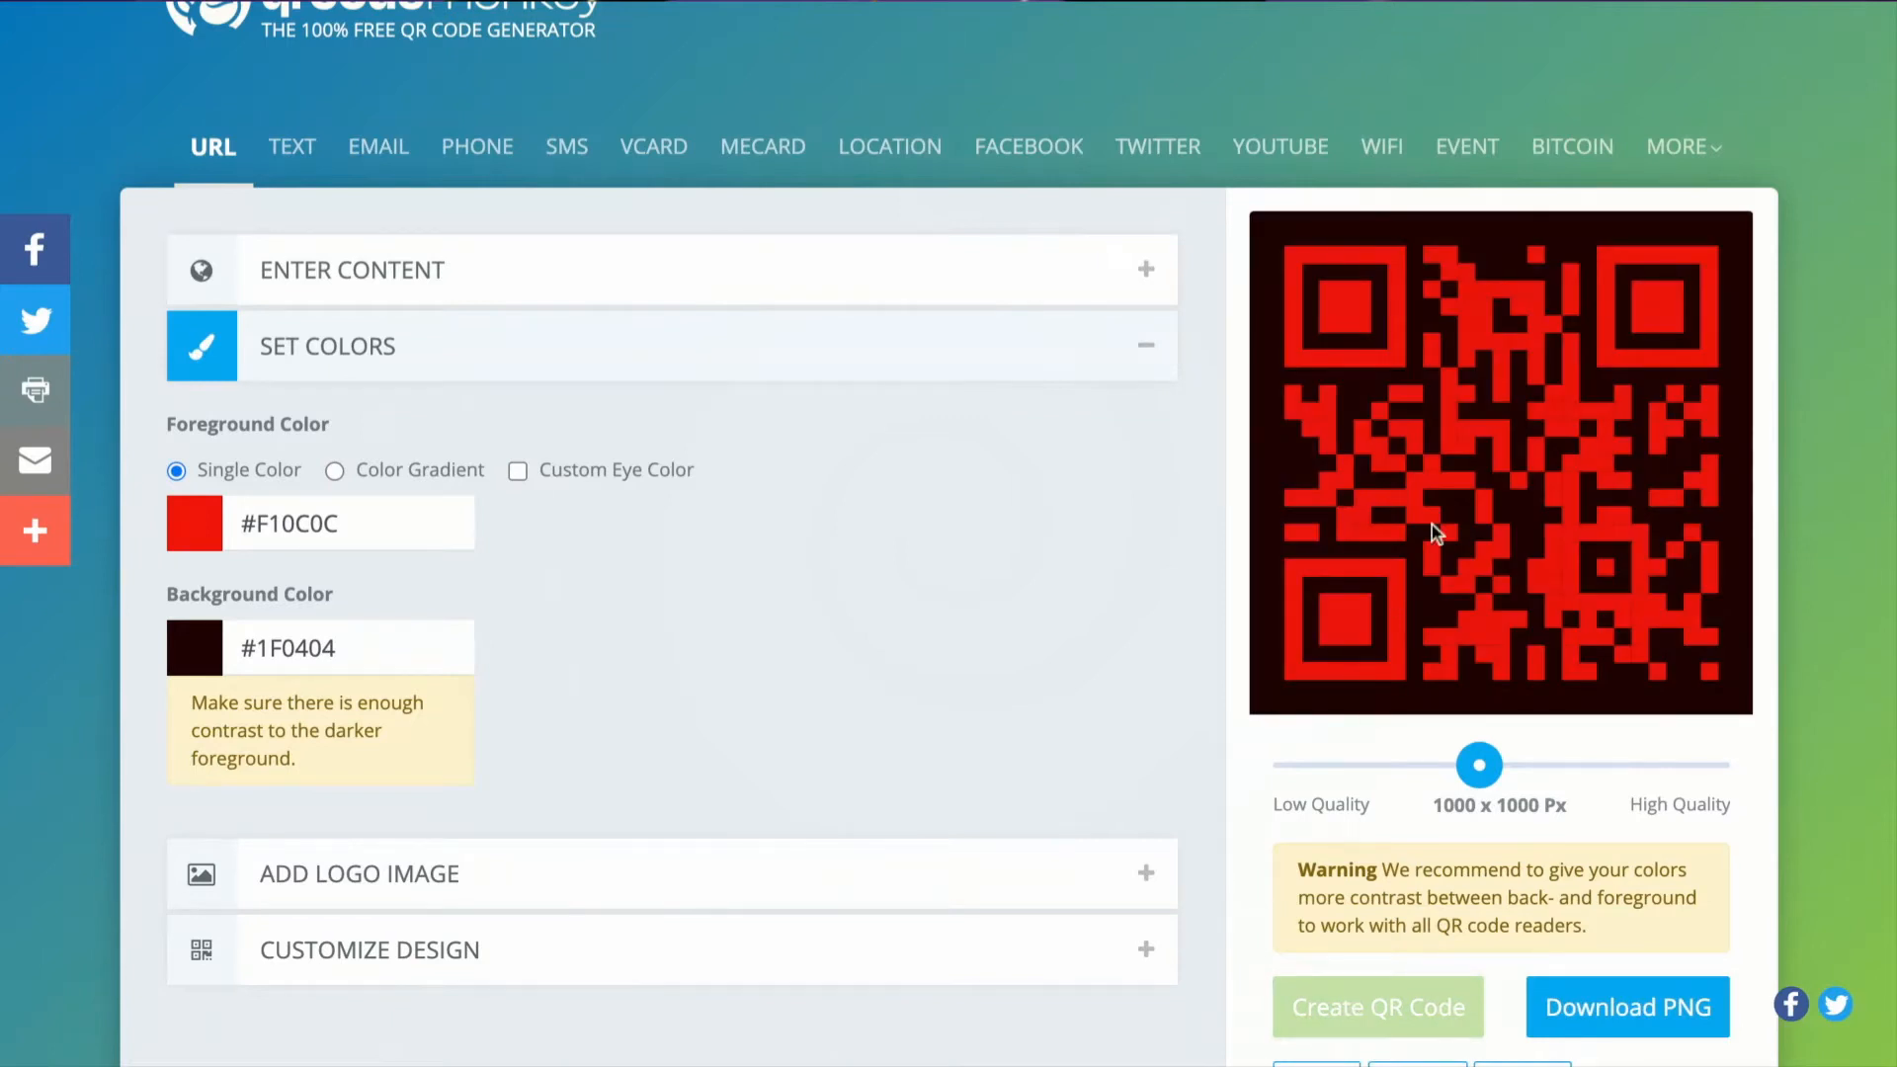
Set the background color to #FFFEFE and the foreground color to #080707, and regenerate the QR code
{"action": "left_click", "coordinate": [195, 654]}
{"action": "left_click", "coordinate": [170, 679]}
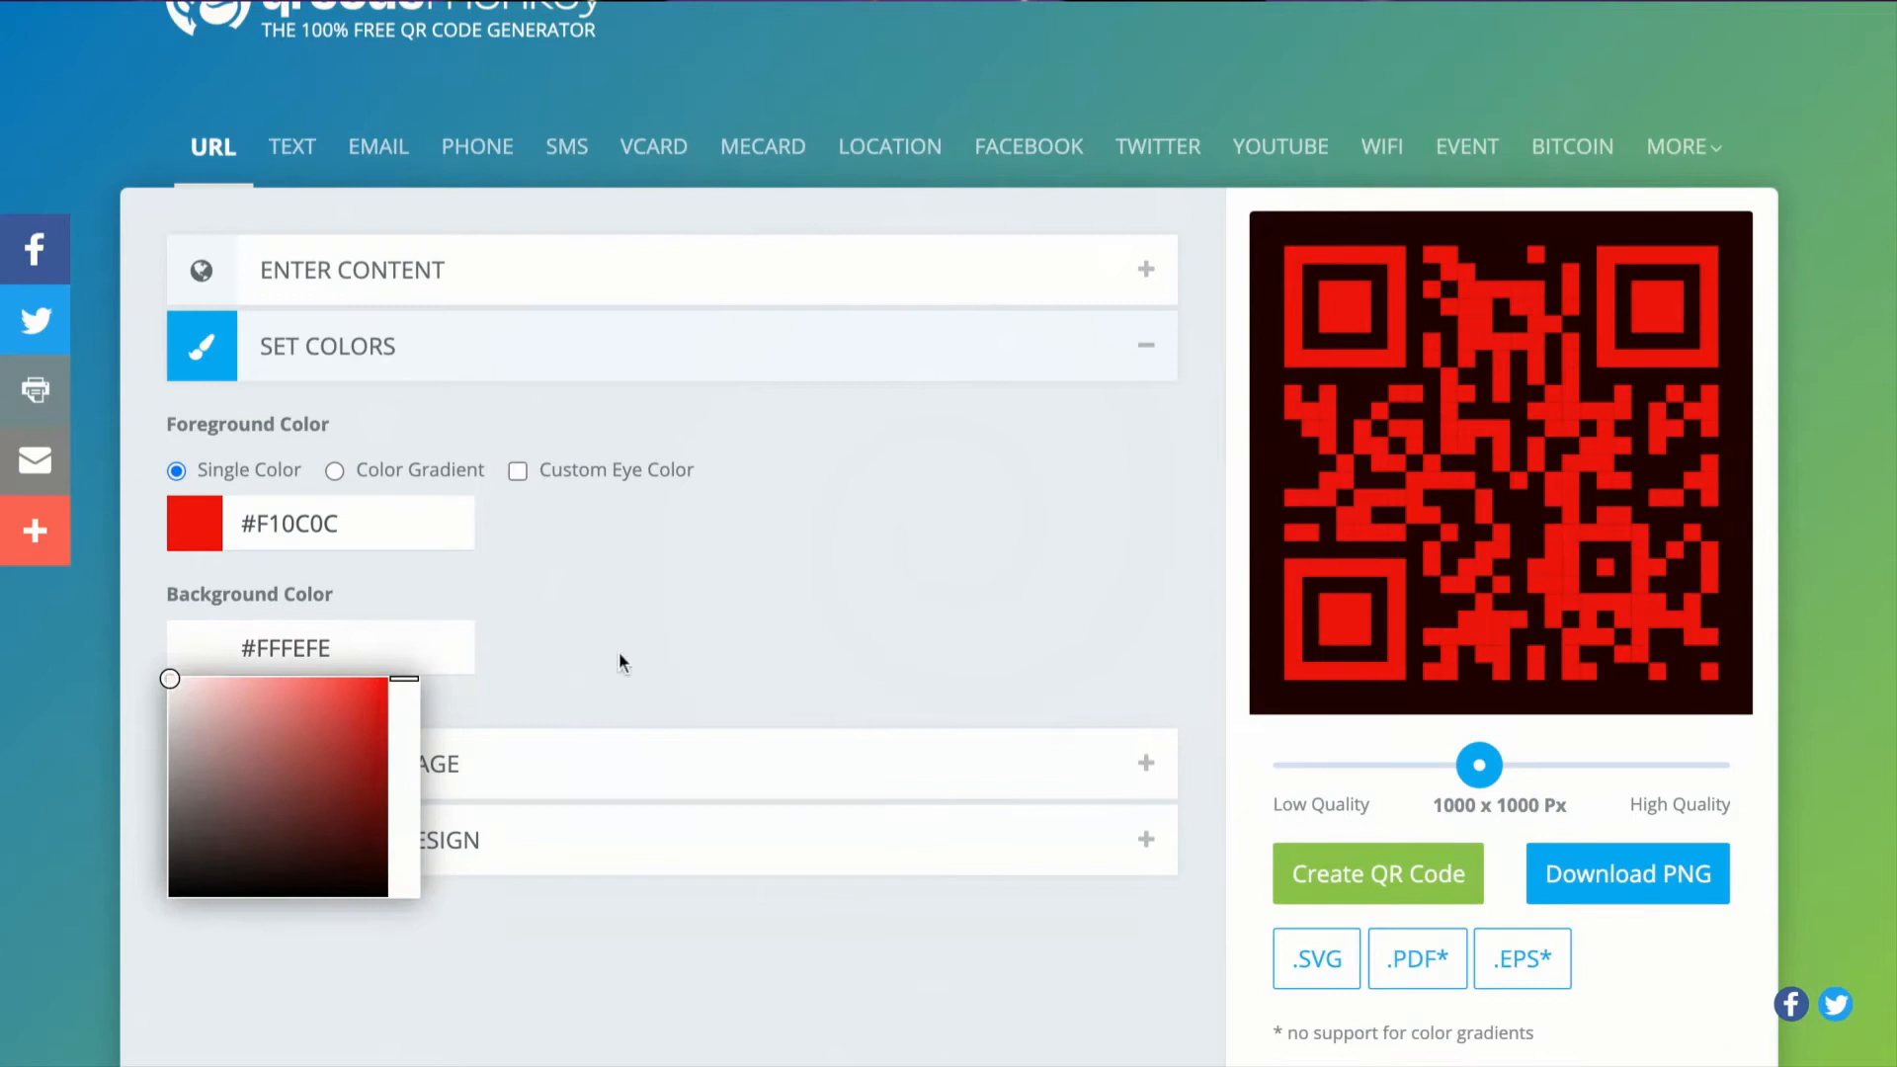
{"action": "left_click", "coordinate": [619, 650]}
{"action": "left_click", "coordinate": [195, 528]}
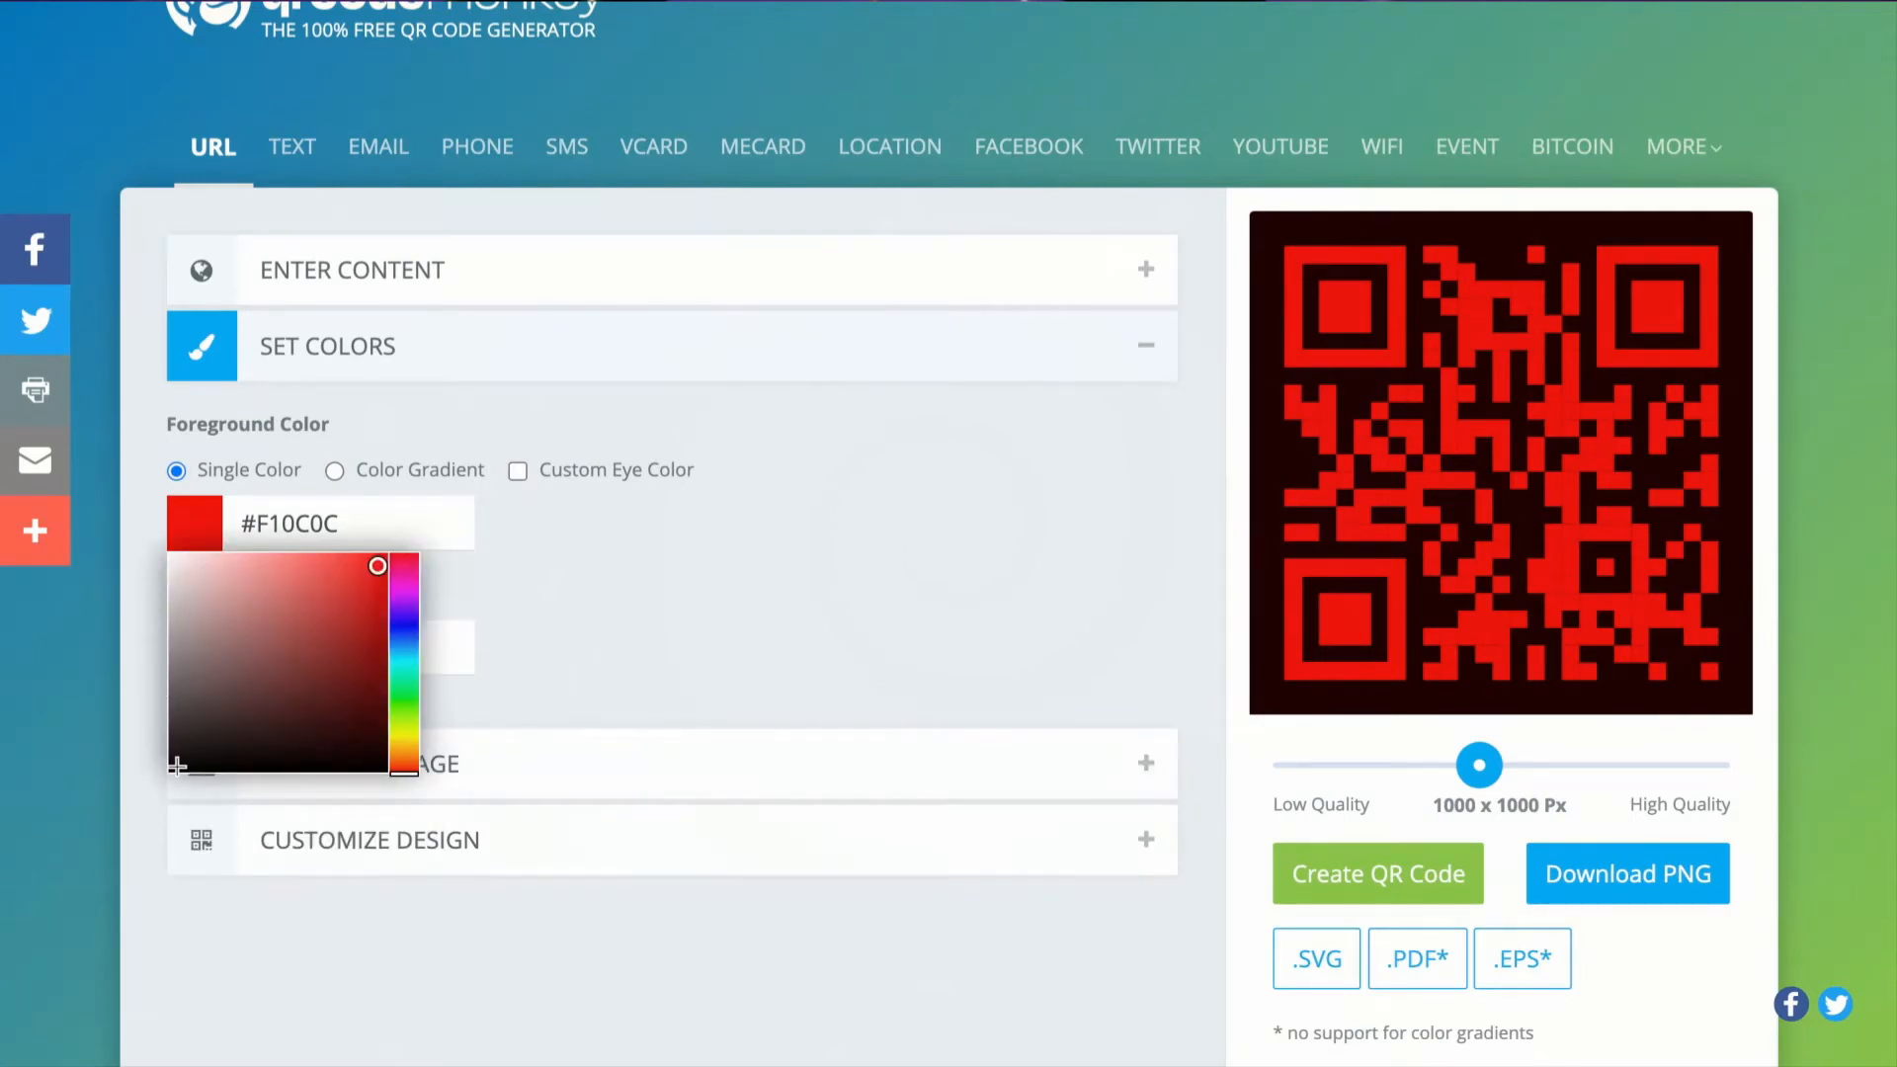
{"action": "left_click", "coordinate": [177, 766]}
{"action": "left_click", "coordinate": [546, 677]}
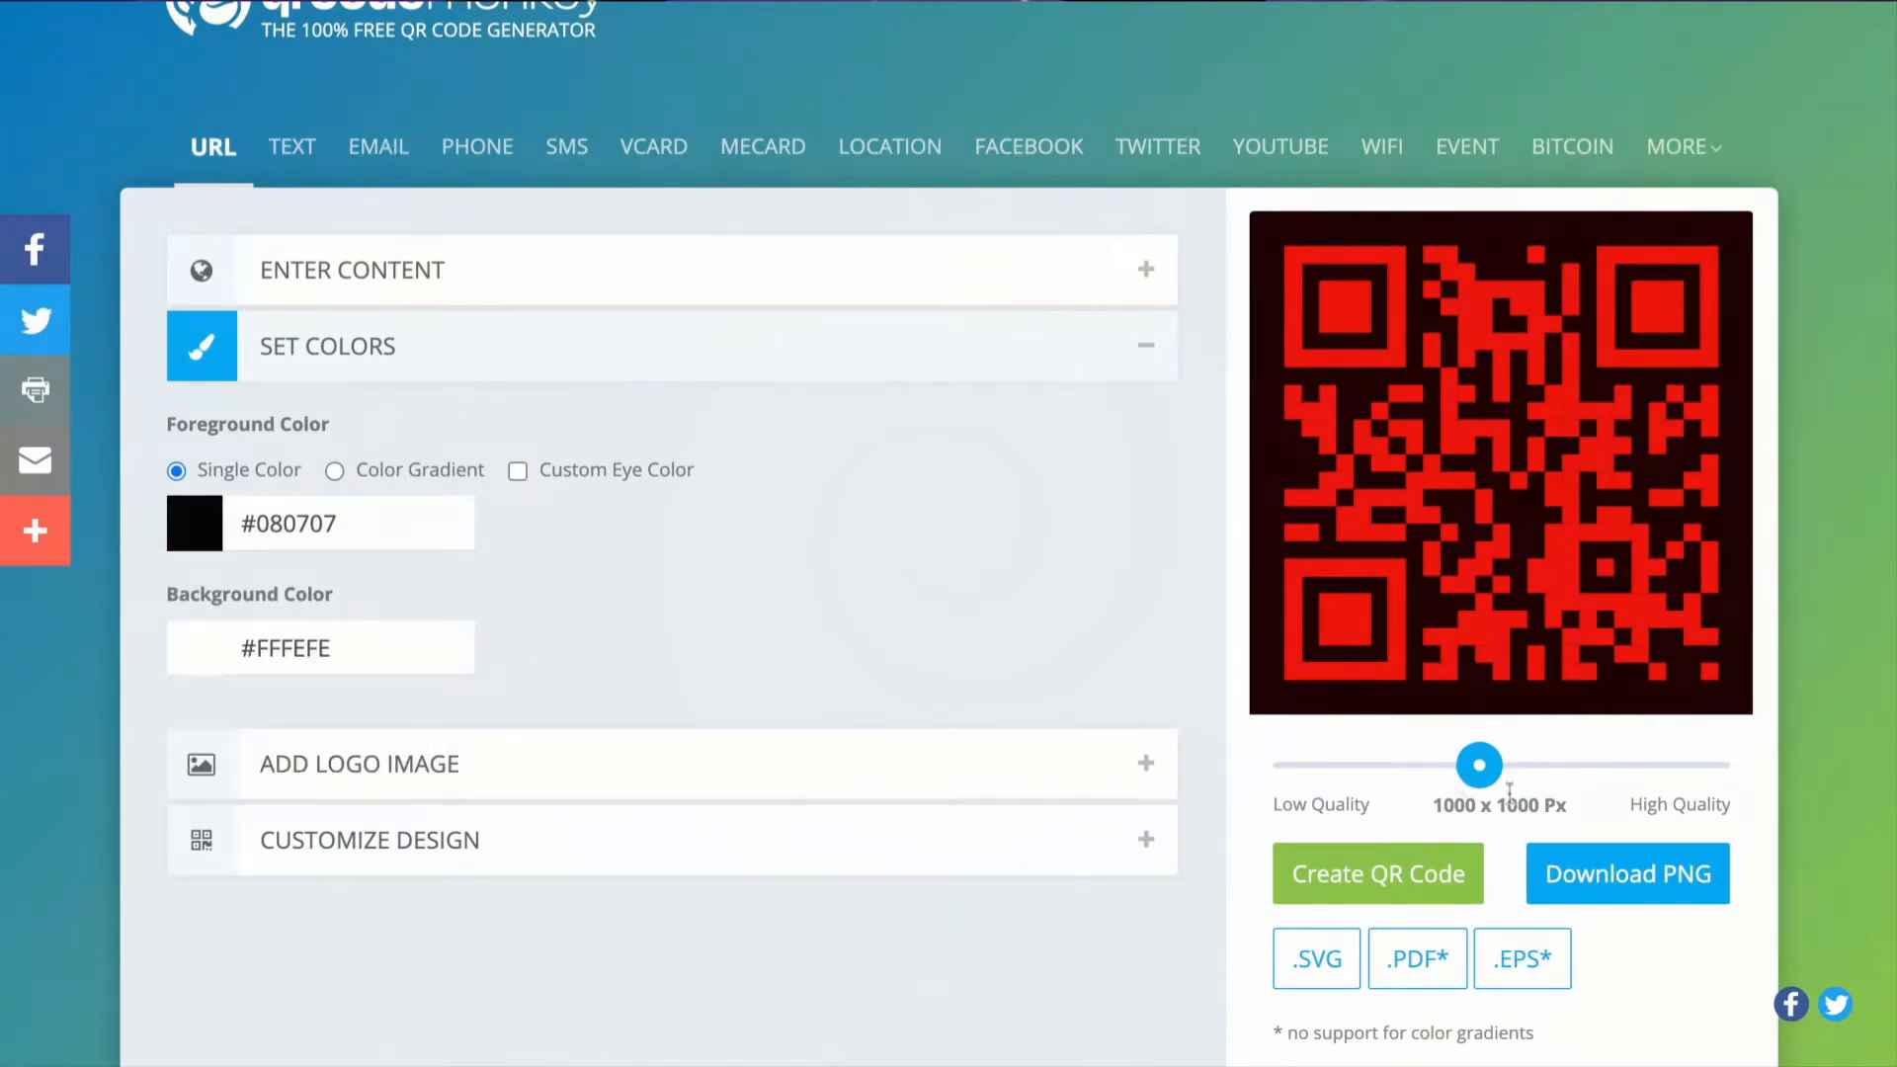
{"action": "left_click", "coordinate": [1393, 874]}
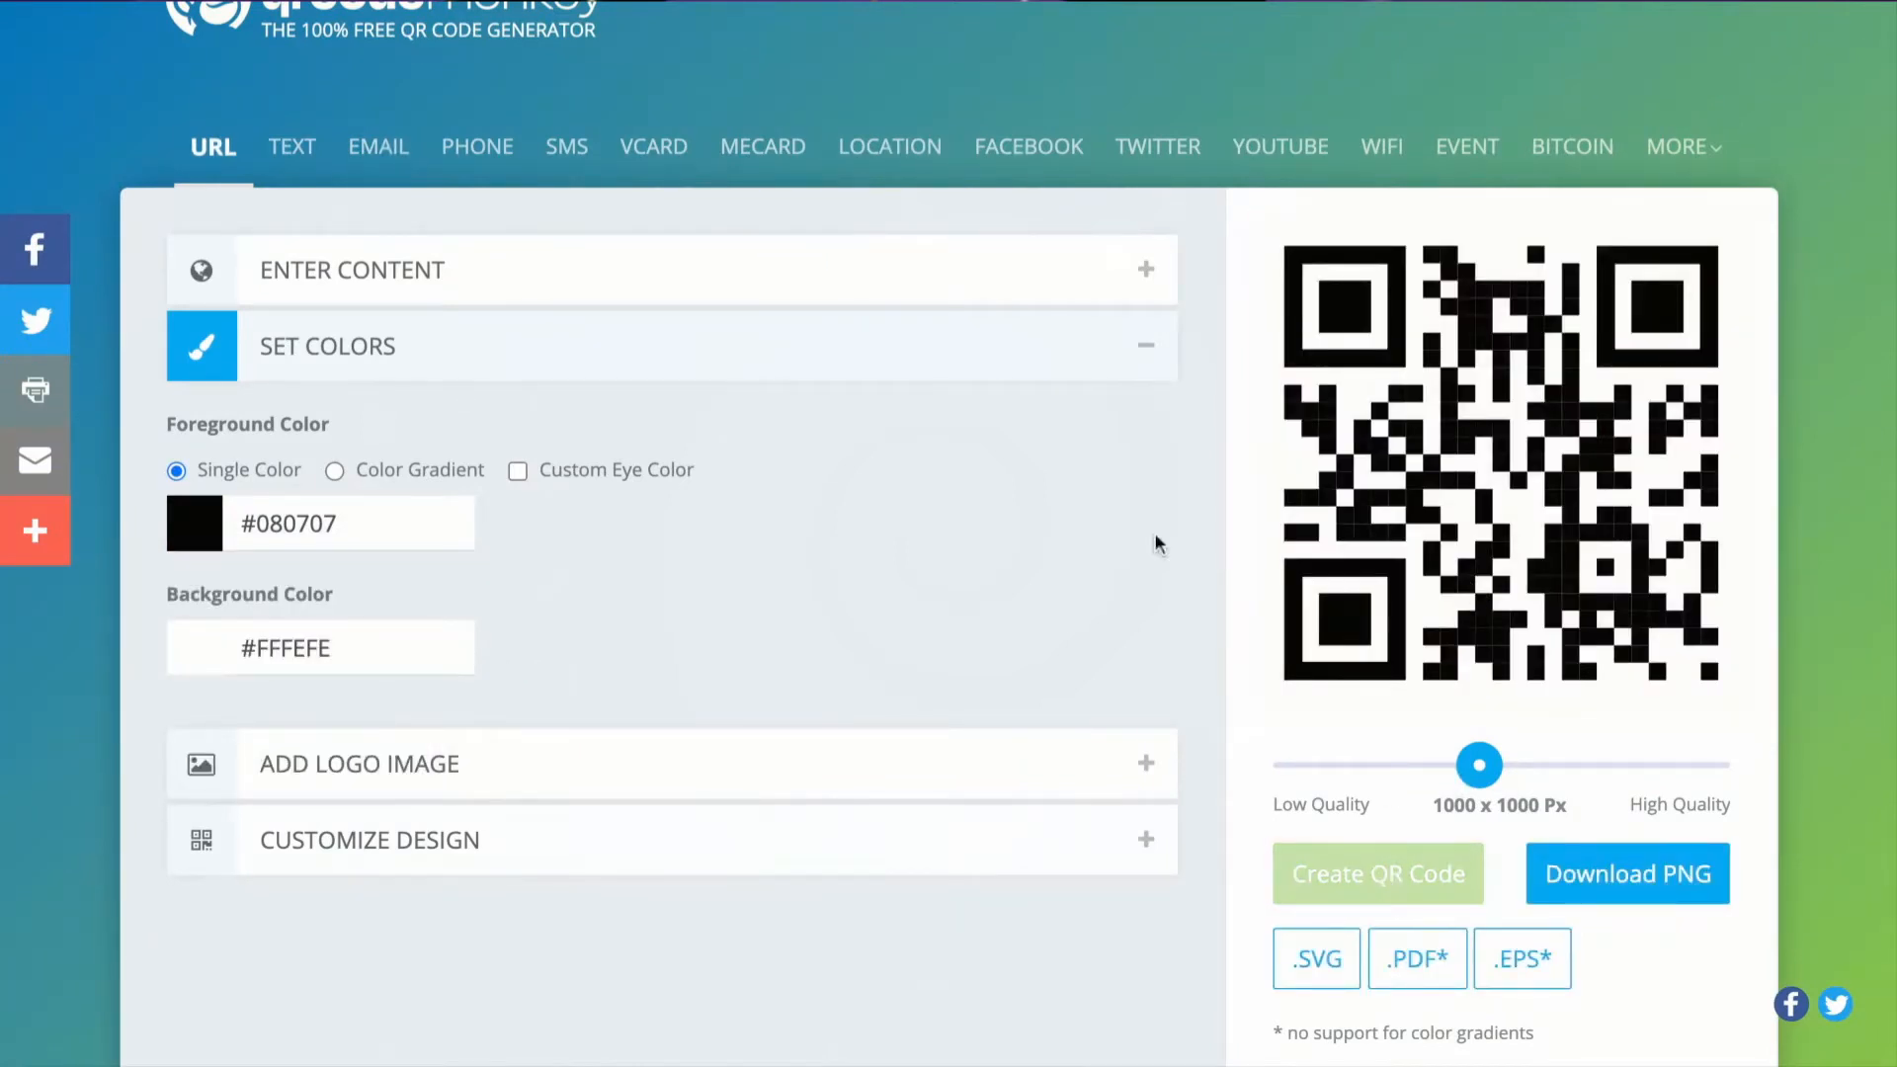
Give the foreground a color gradient with #651CCB as second color, make it a Radial Gradient, and regenerate the QR code
{"action": "left_click", "coordinate": [336, 471]}
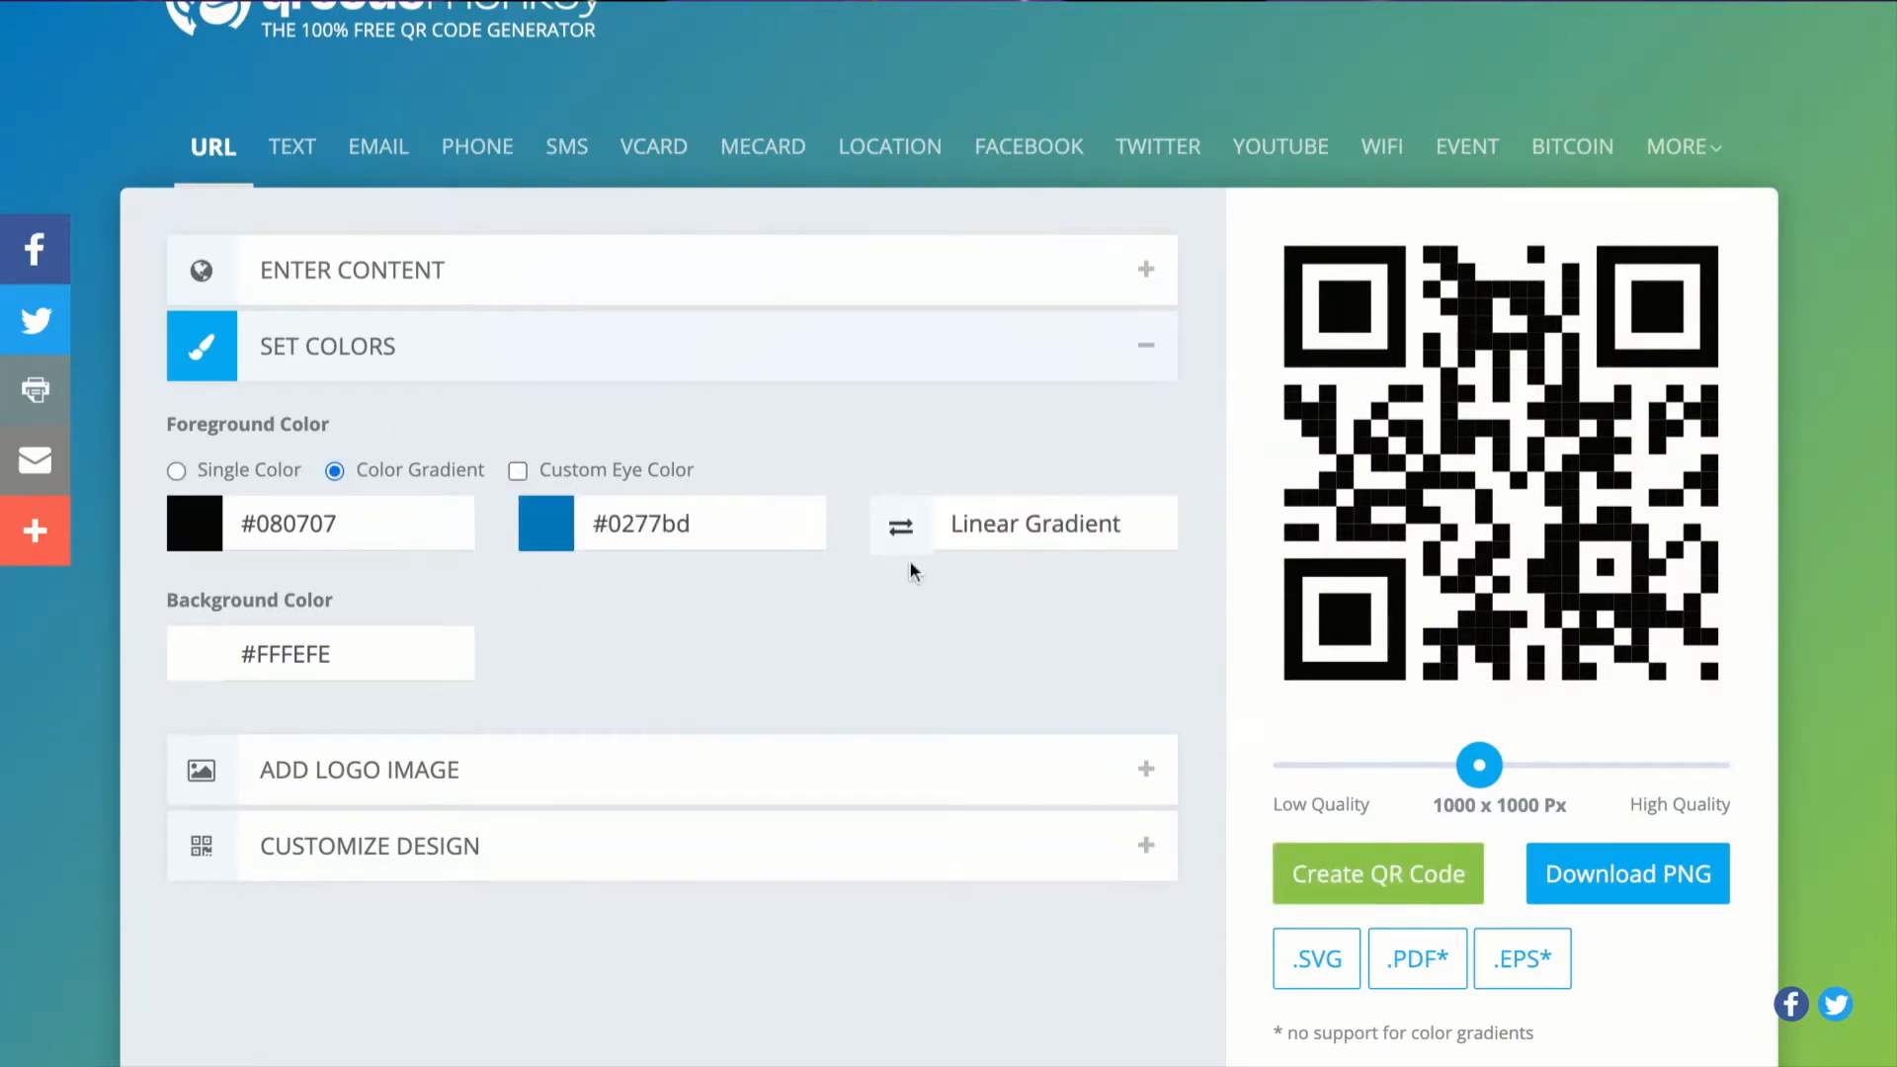
{"action": "left_click", "coordinate": [558, 543]}
{"action": "left_click", "coordinate": [756, 612]}
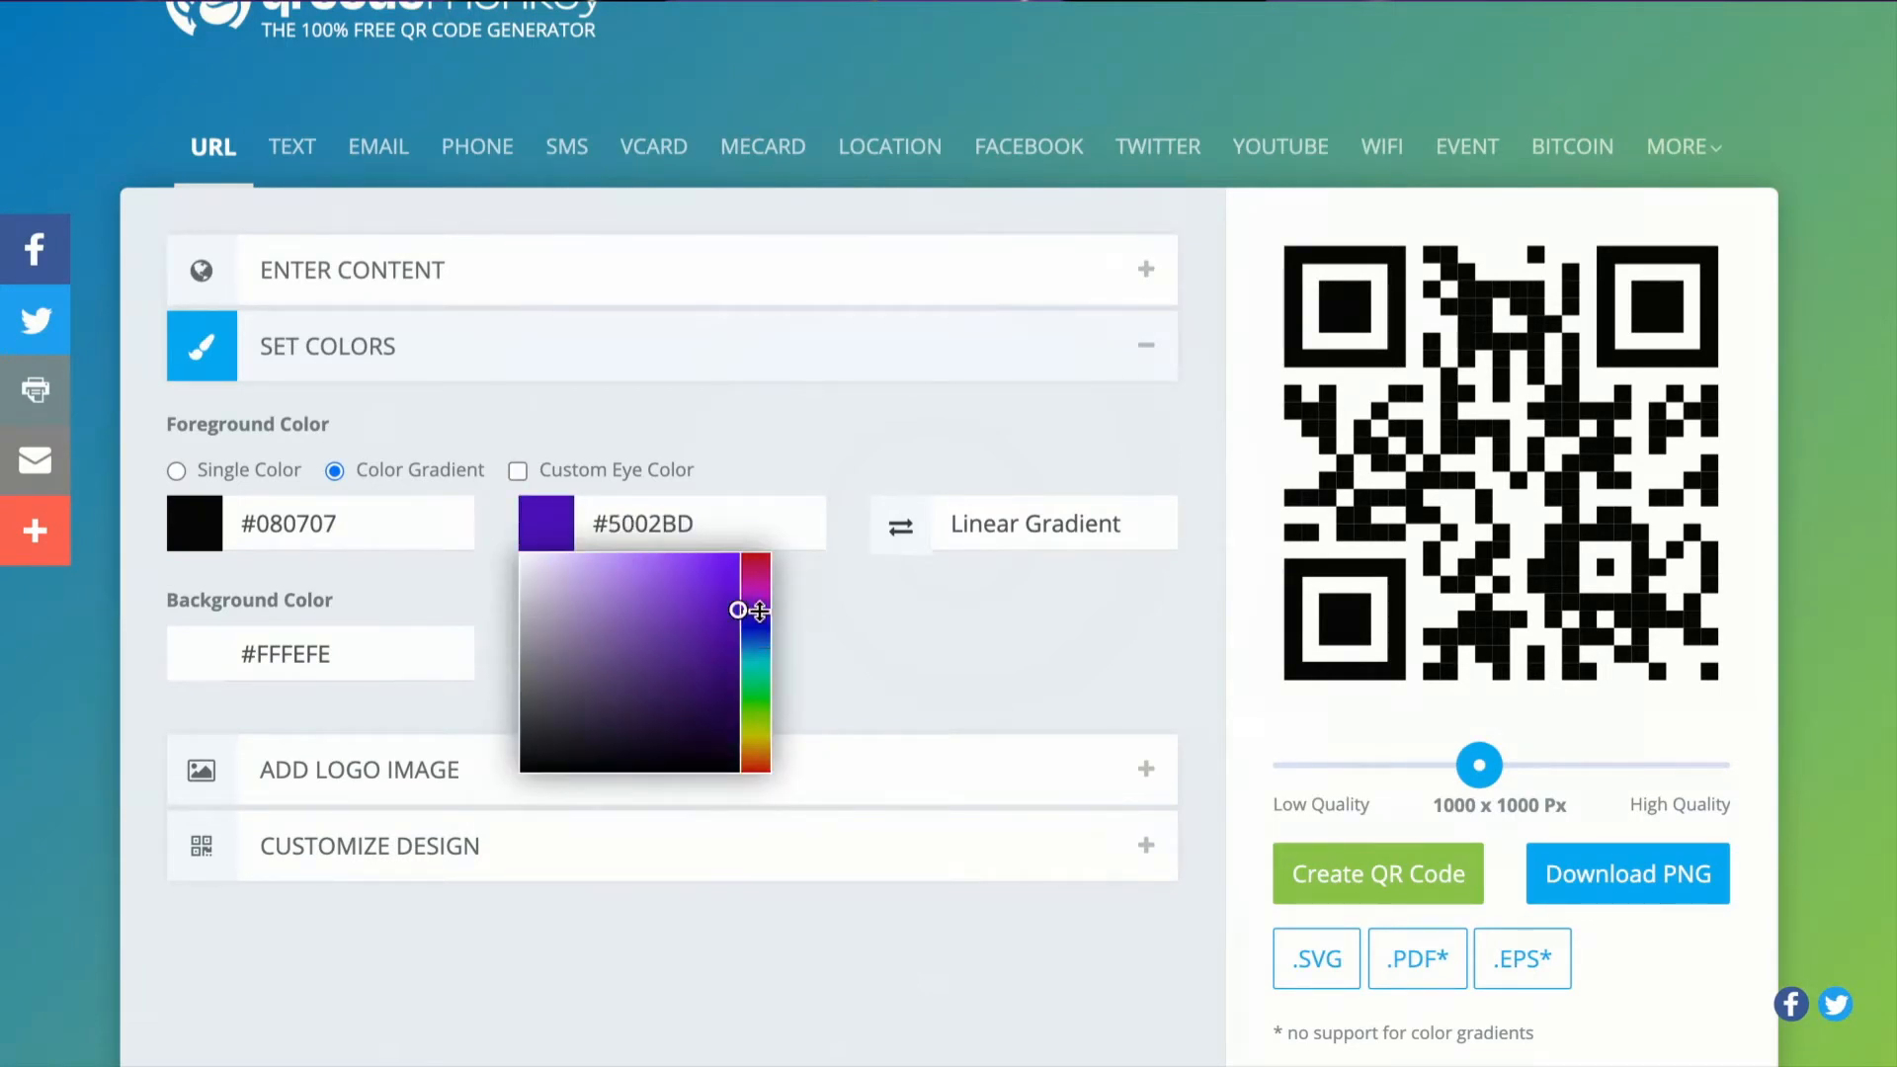
{"action": "left_click", "coordinate": [711, 597]}
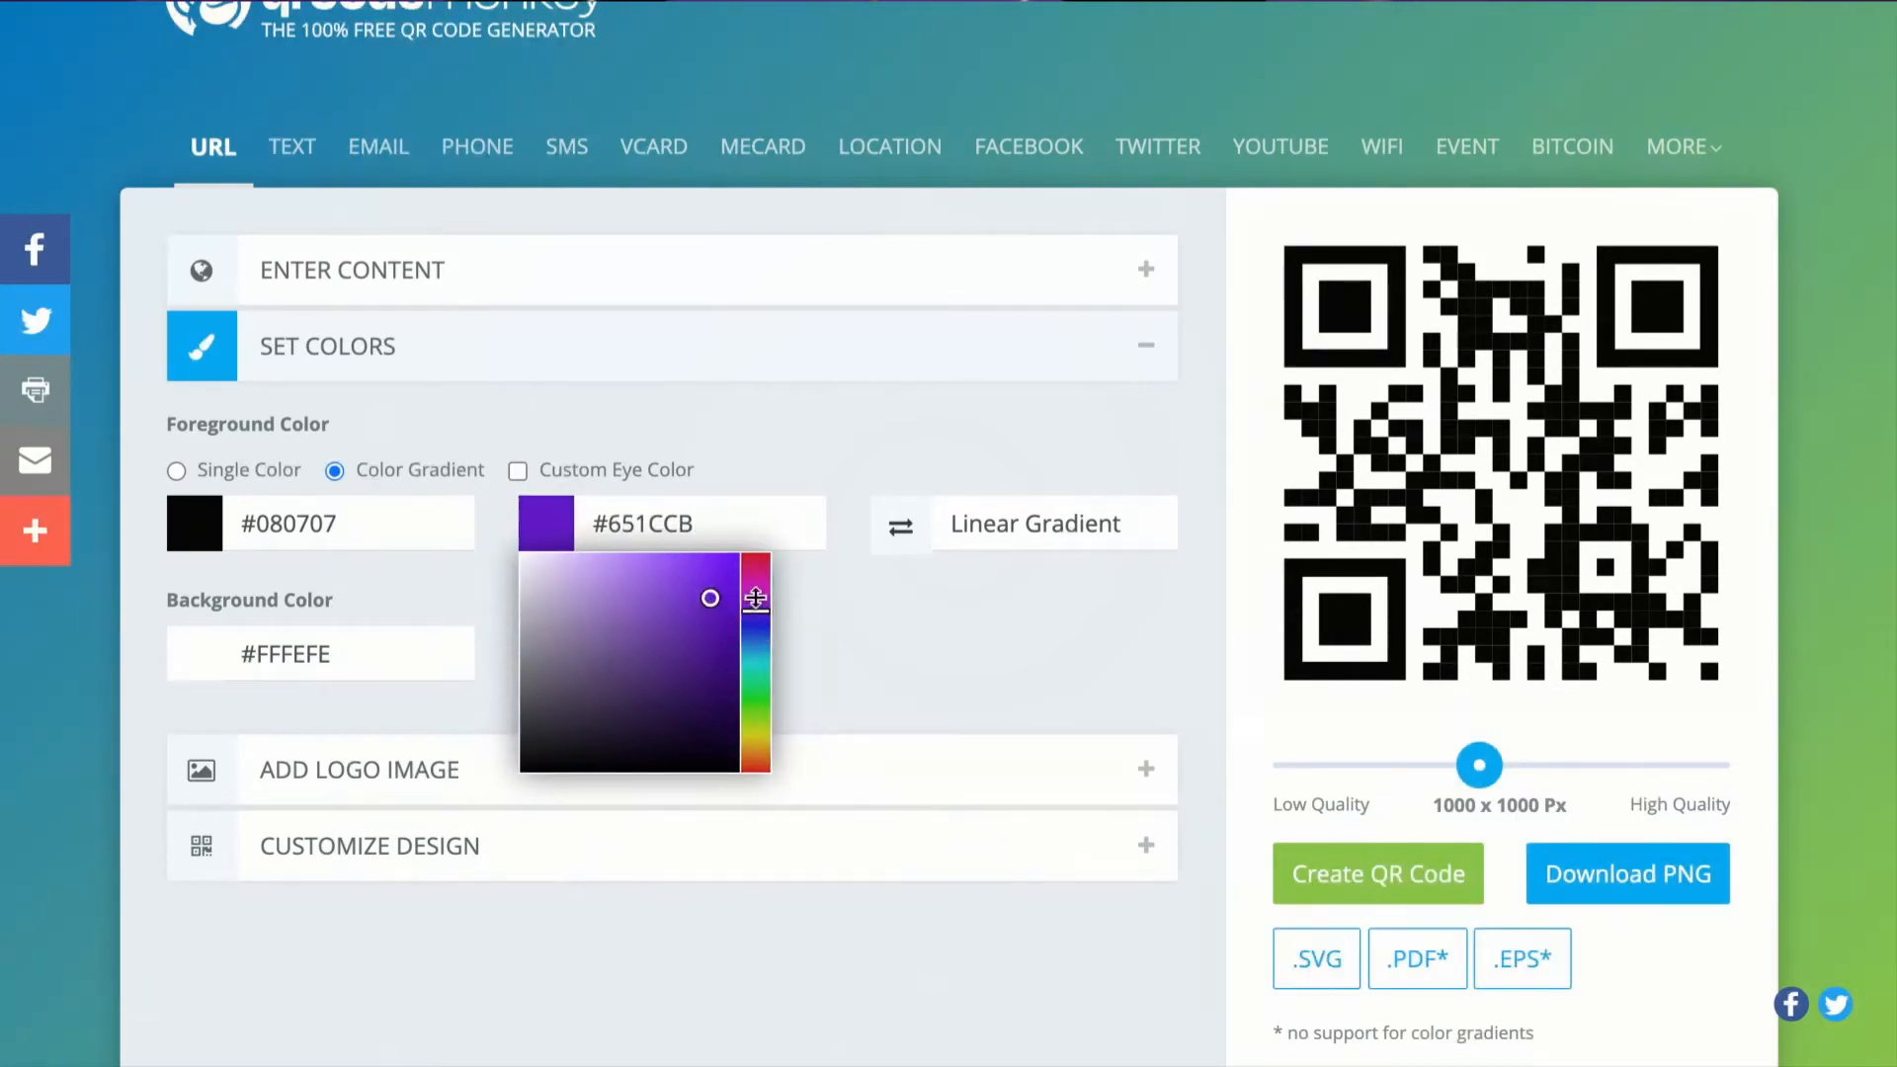
{"action": "left_click", "coordinate": [827, 612]}
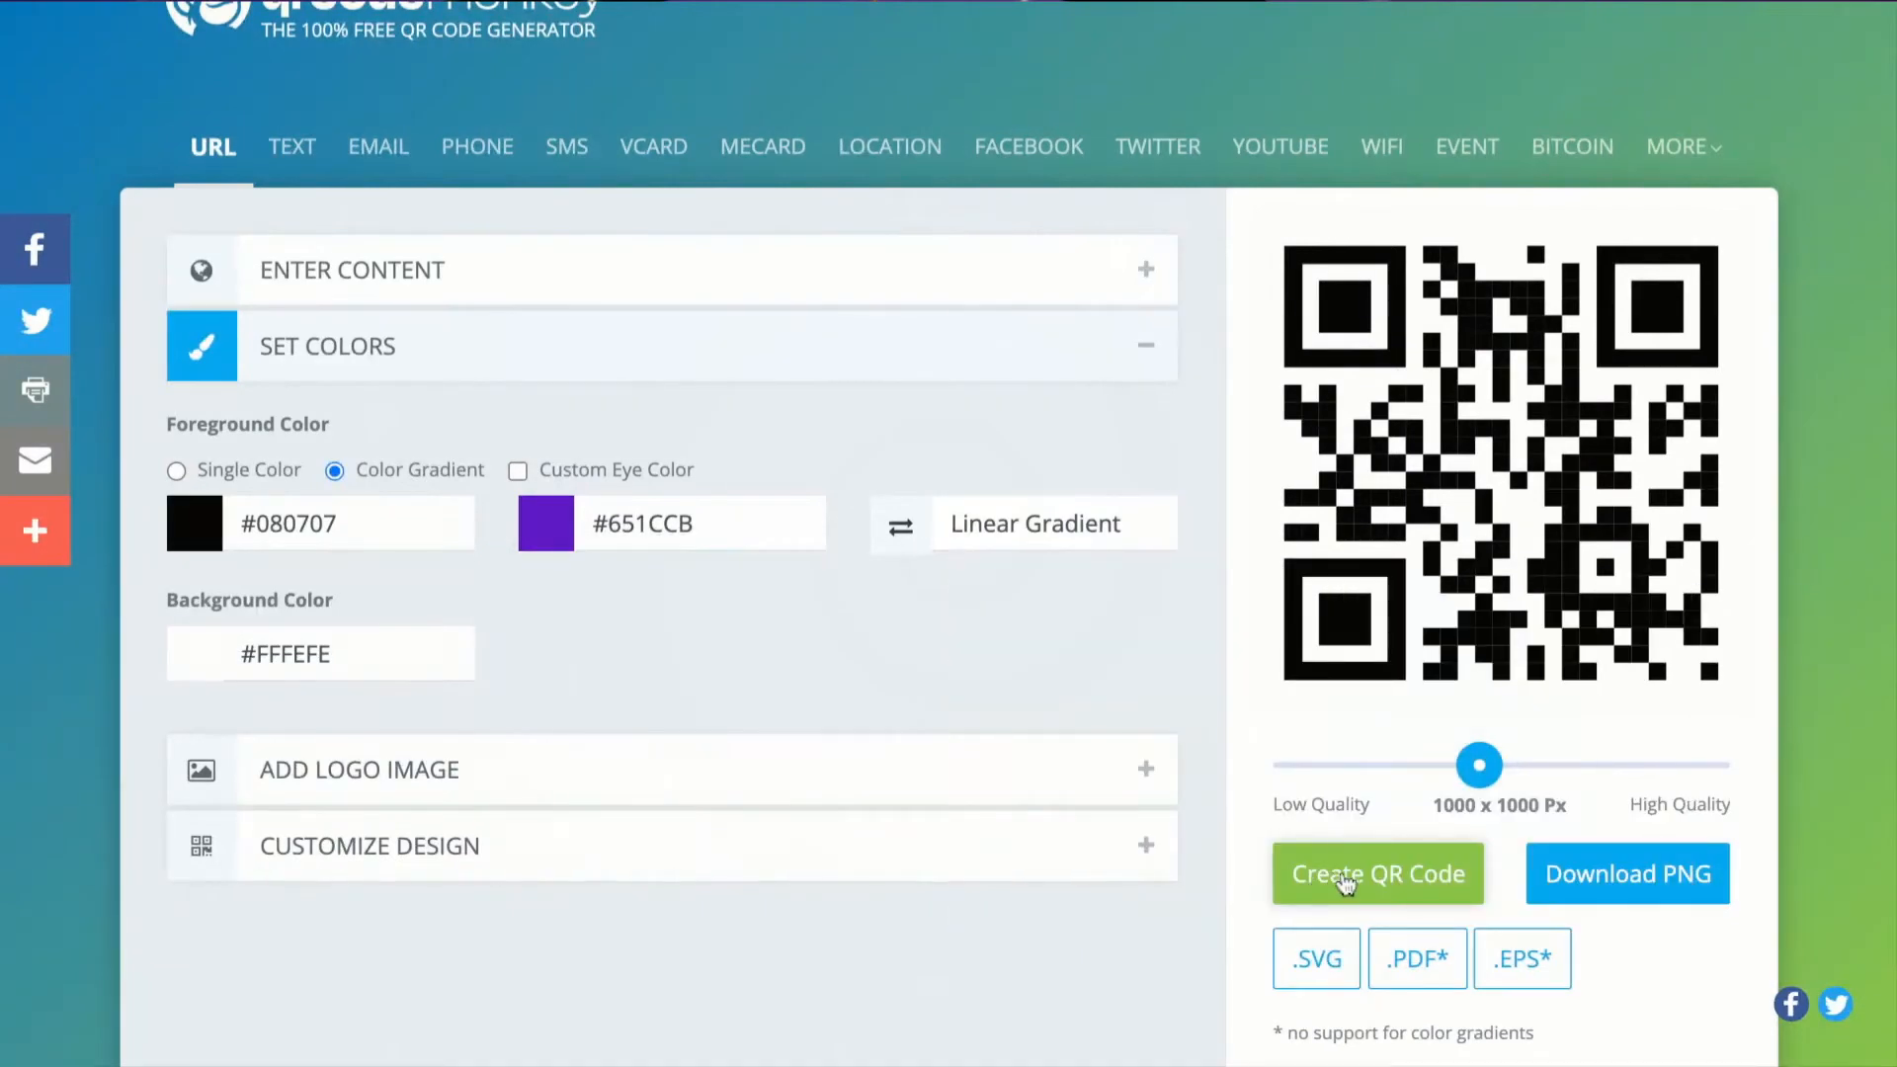
{"action": "left_click", "coordinate": [1346, 882]}
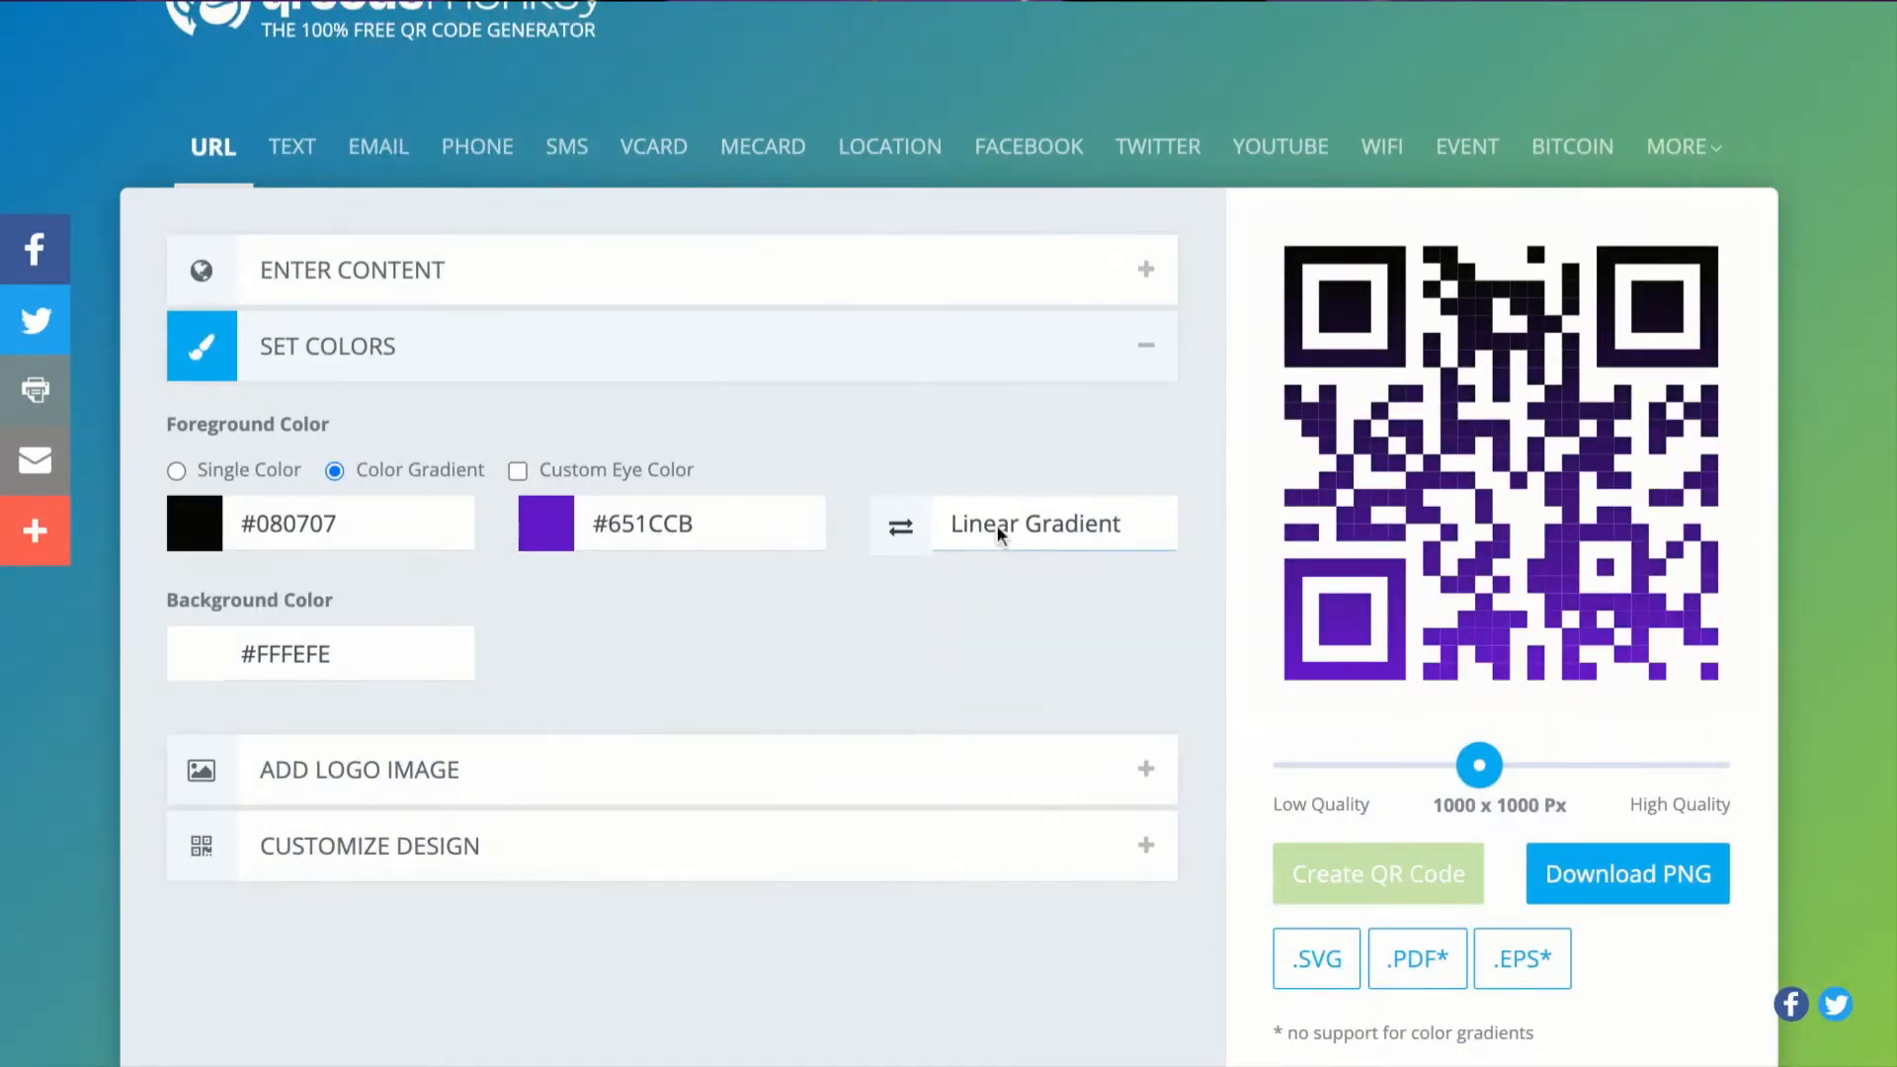
{"action": "left_click", "coordinate": [994, 553]}
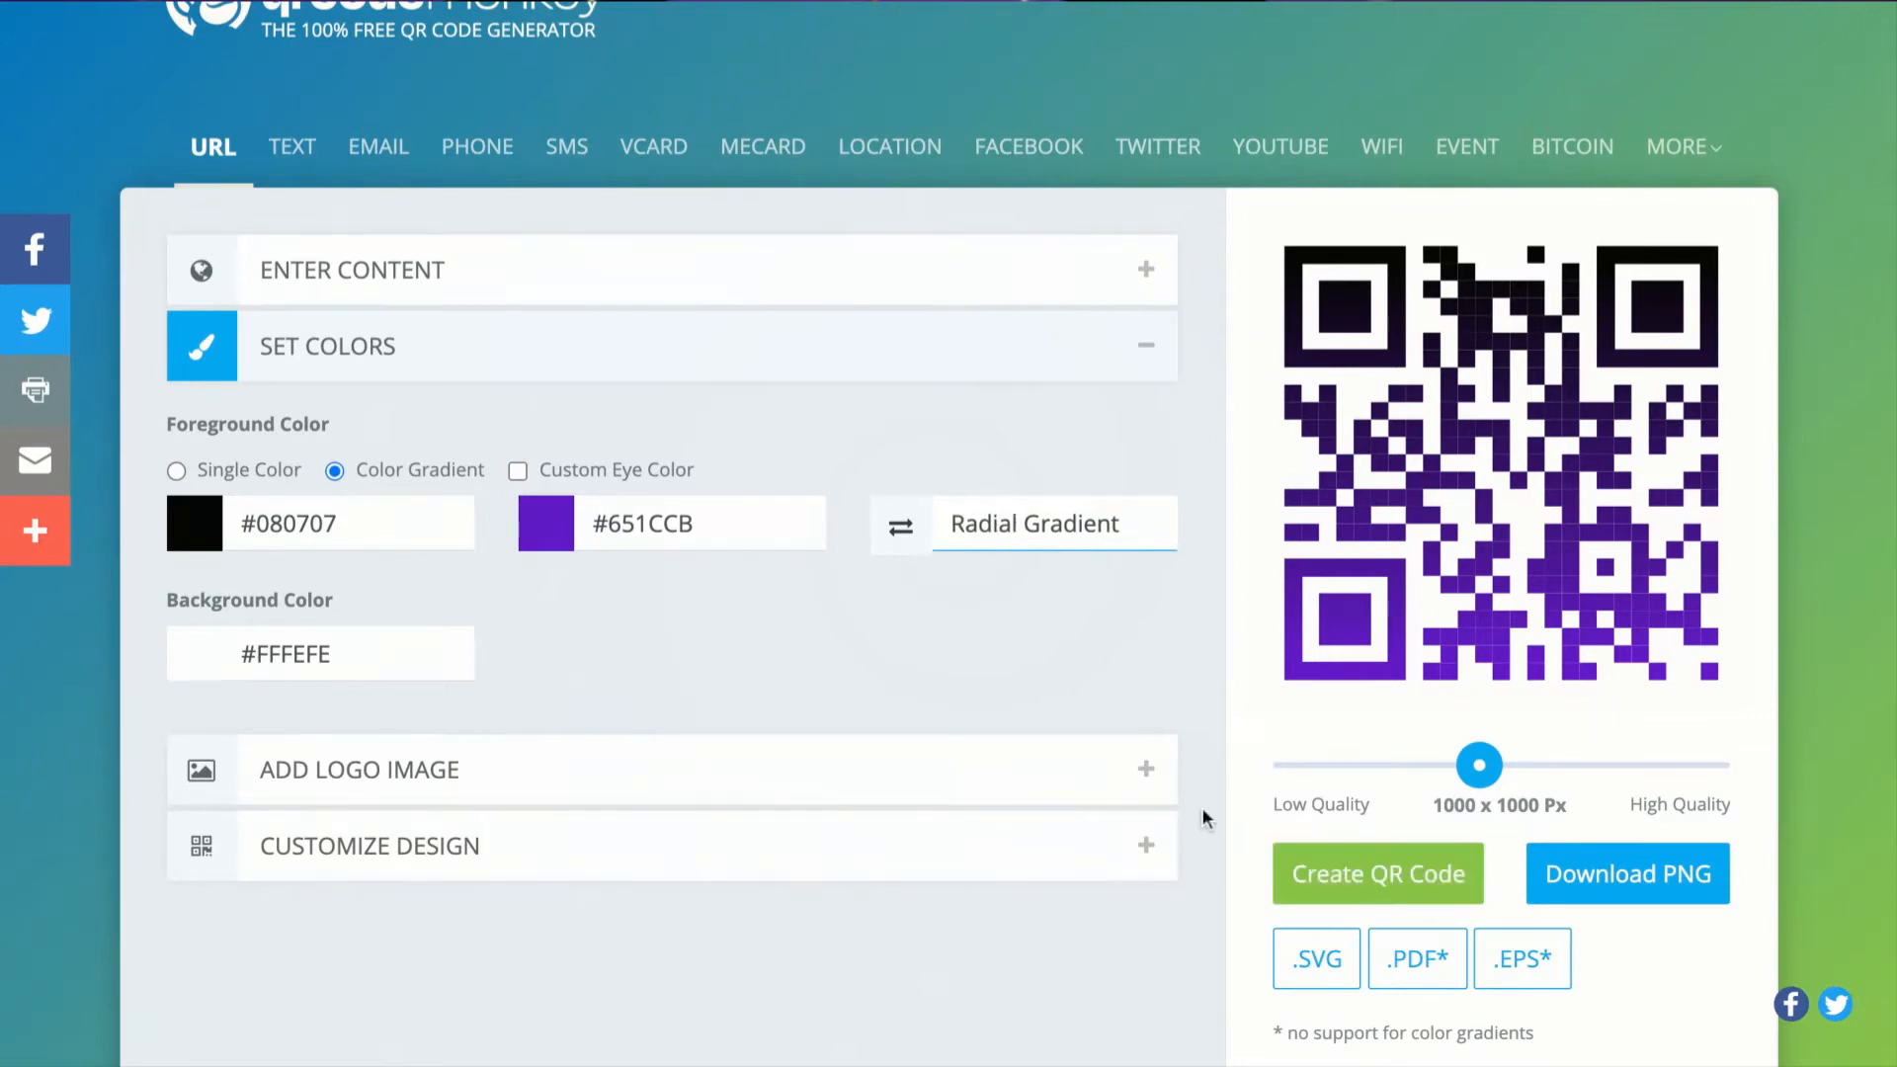
{"action": "left_click", "coordinate": [1383, 873]}
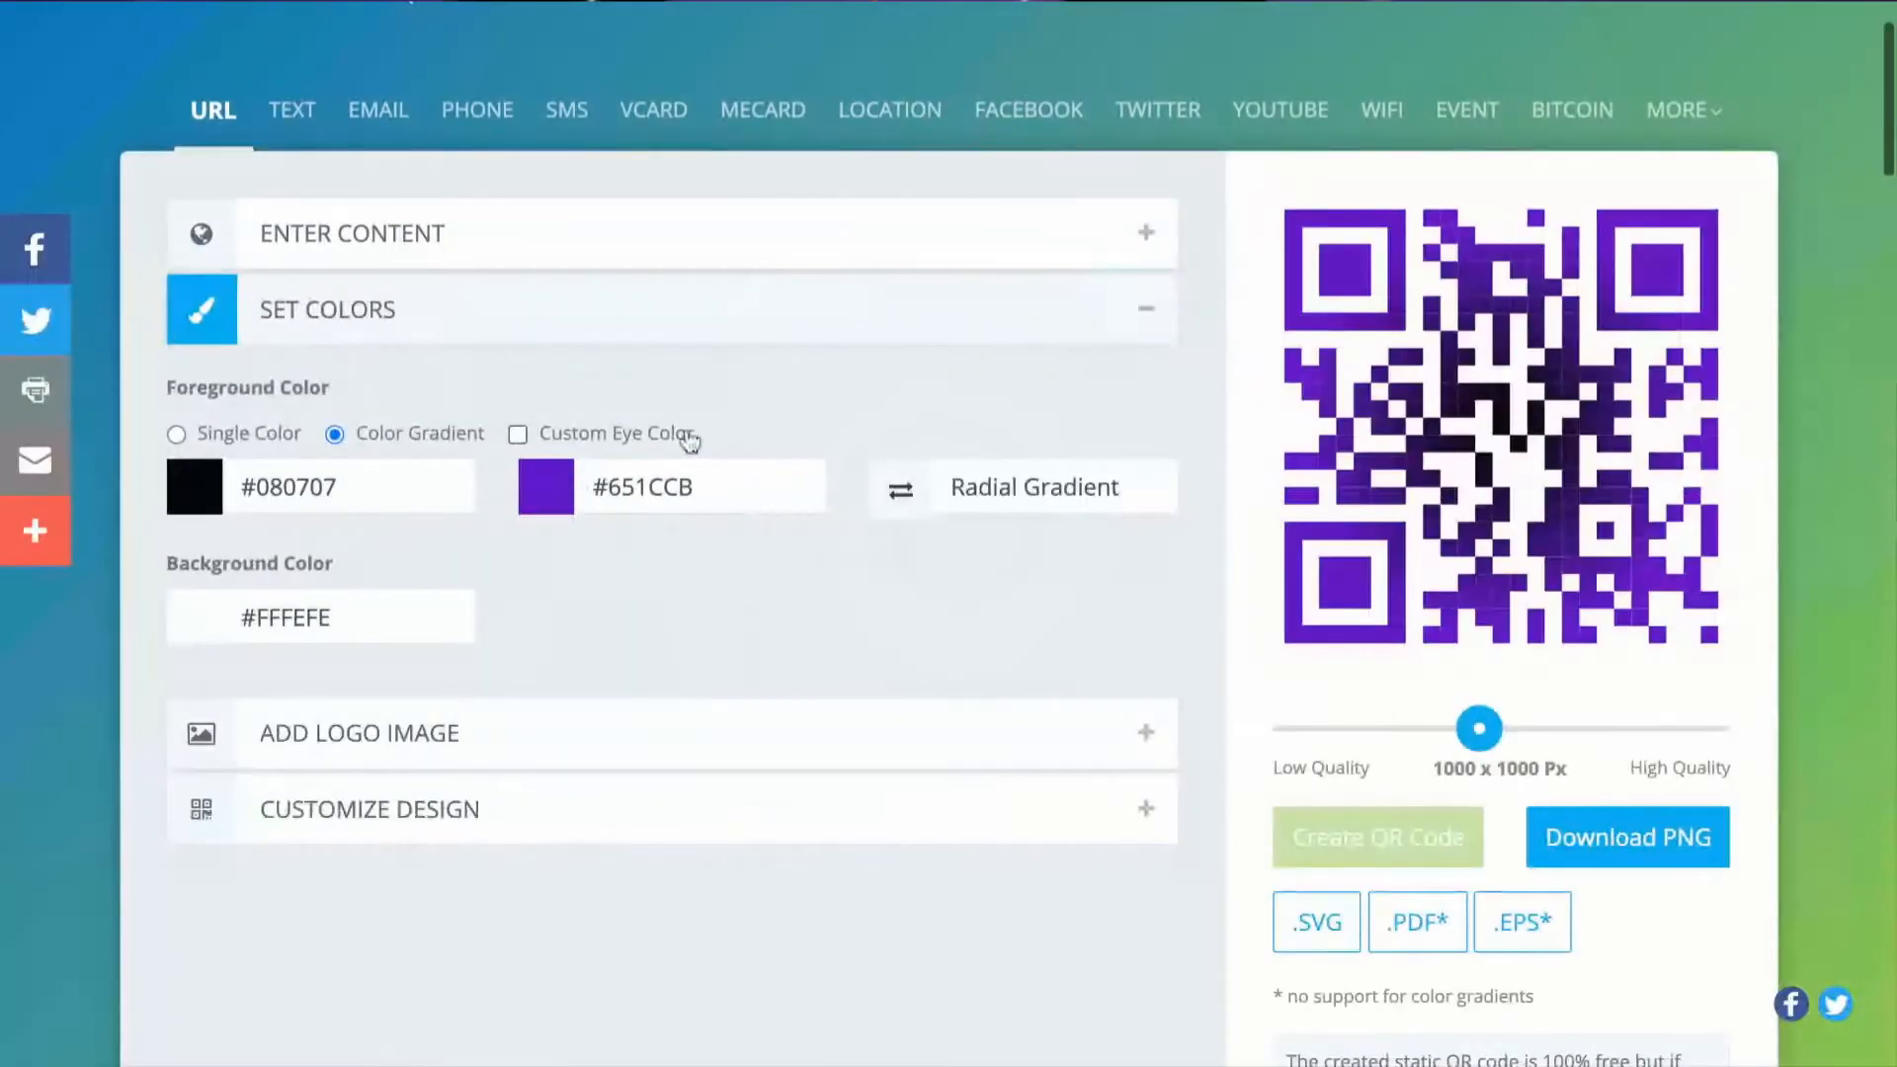
Enable a custom eye color, set the outer eye color to #F71111, and regenerate the QR code
{"action": "left_click", "coordinate": [521, 436]}
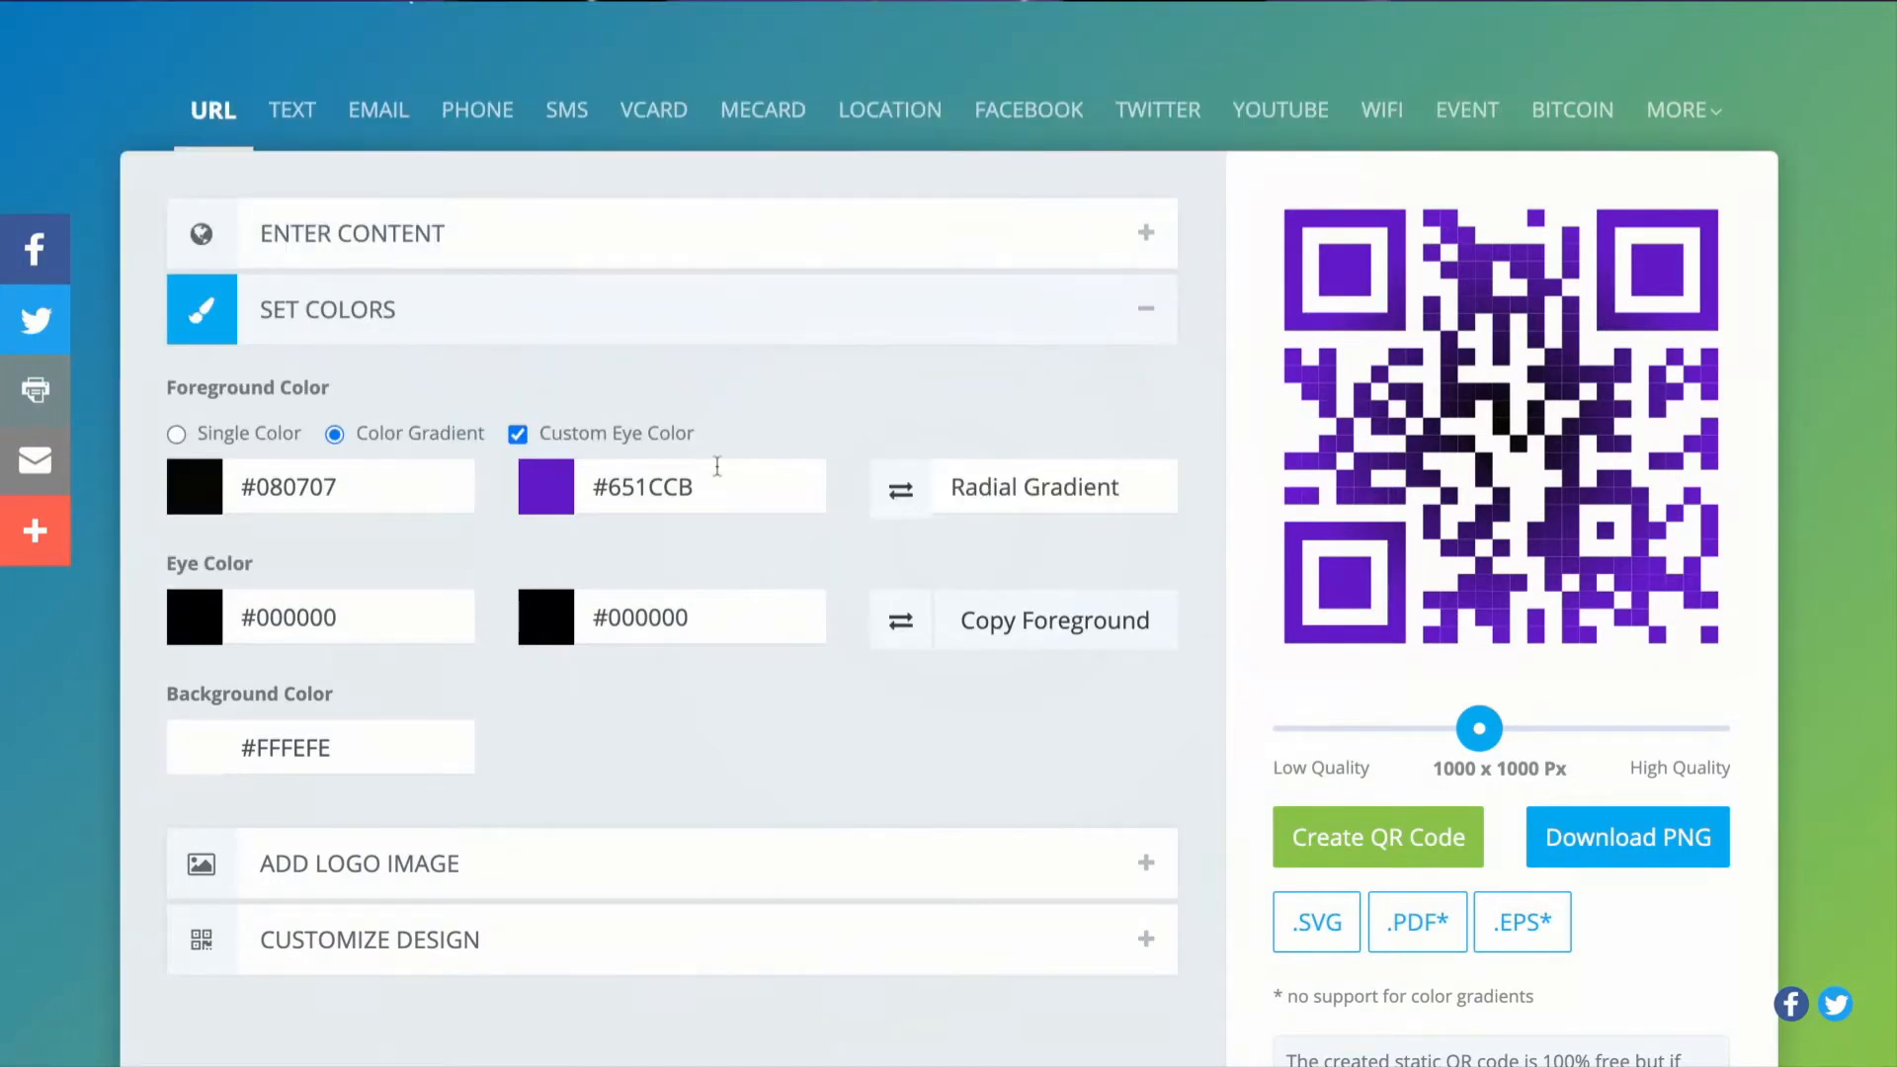
{"action": "left_click", "coordinate": [201, 632]}
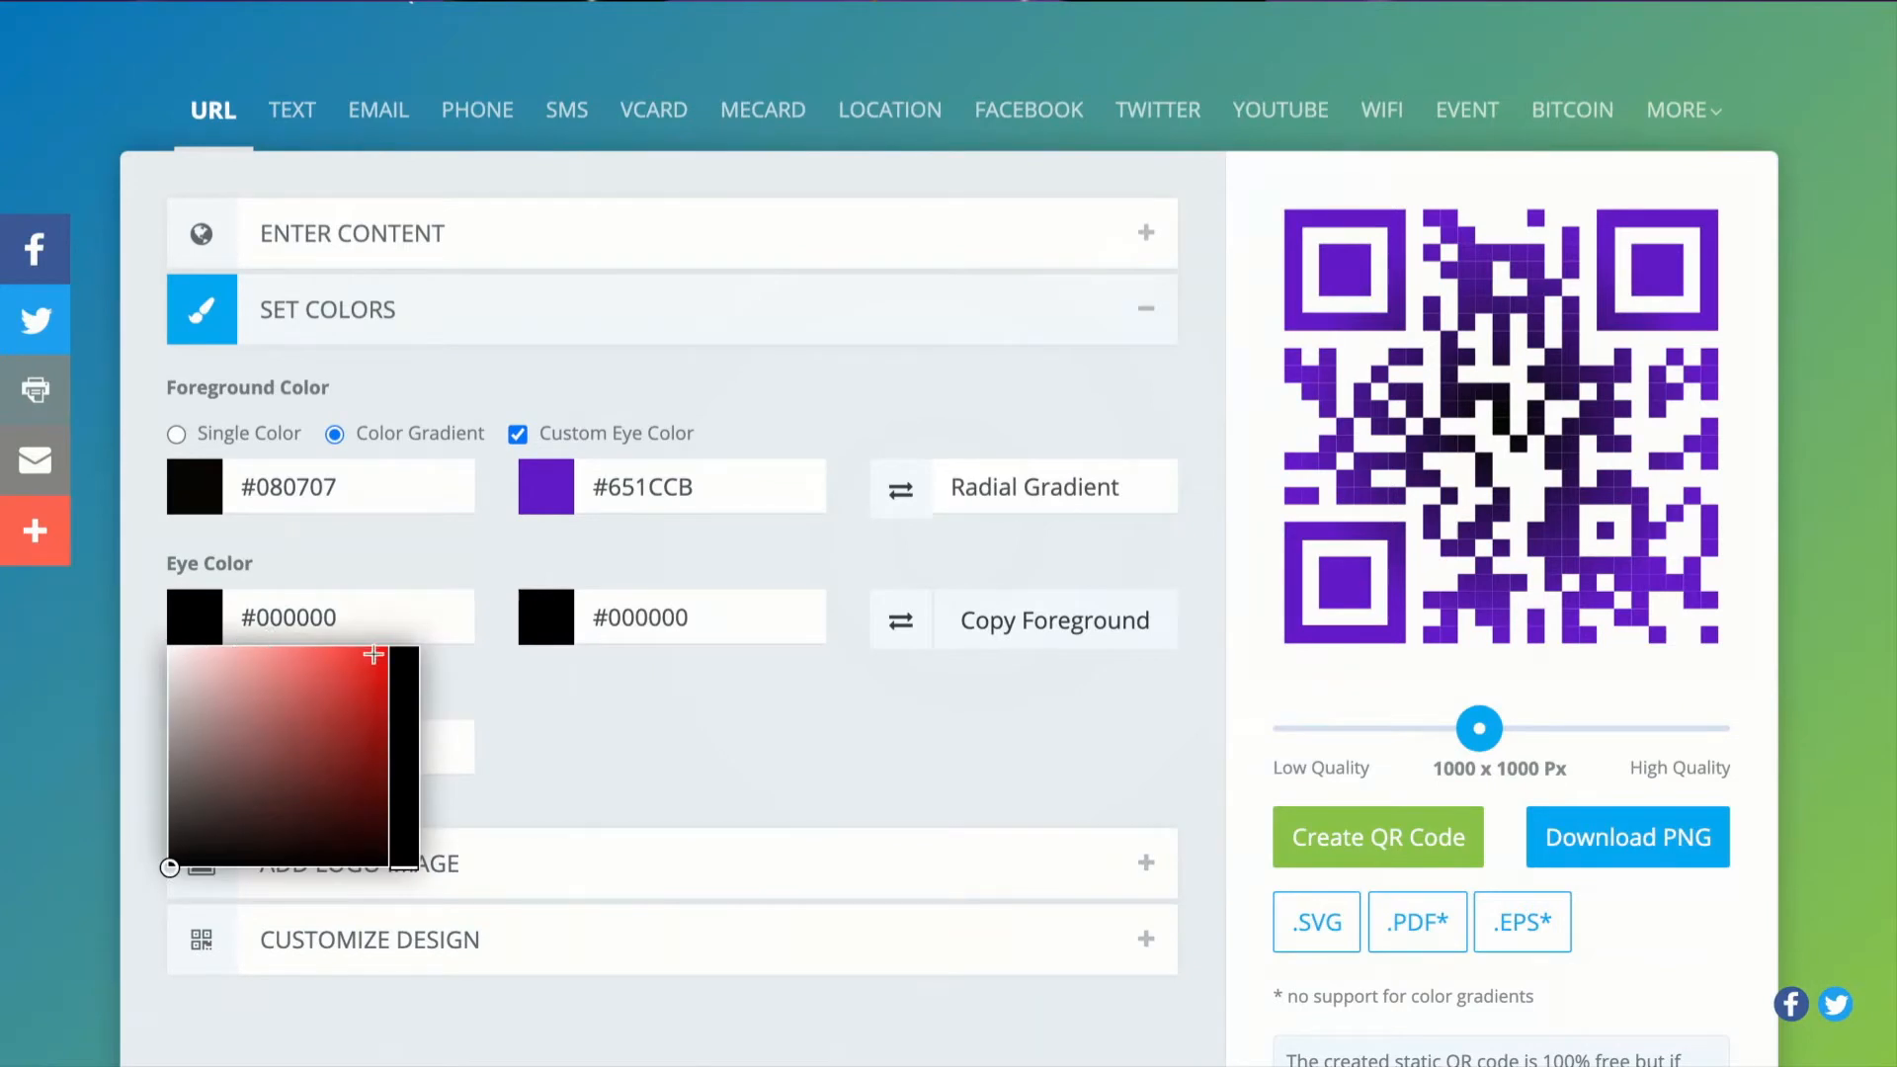
{"action": "left_click", "coordinate": [373, 654]}
{"action": "left_click", "coordinate": [518, 689]}
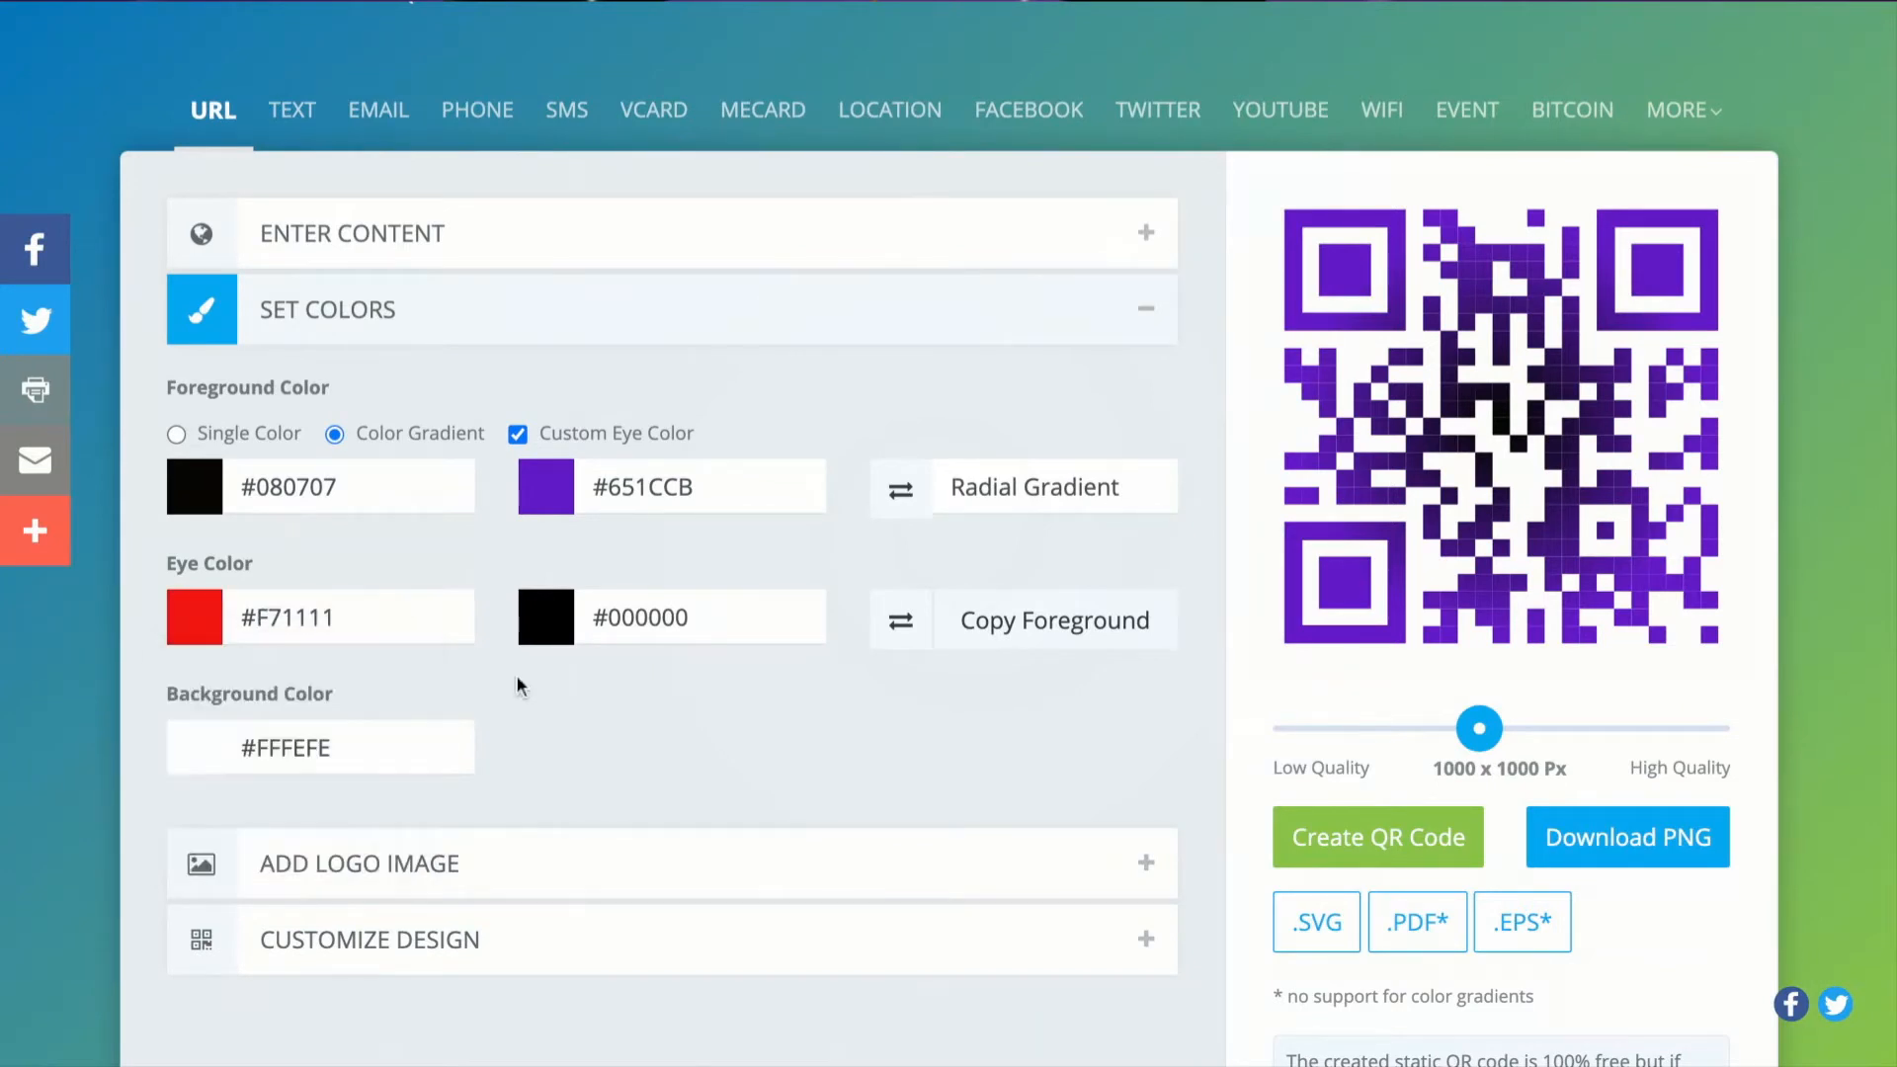
{"action": "left_click", "coordinate": [1360, 838]}
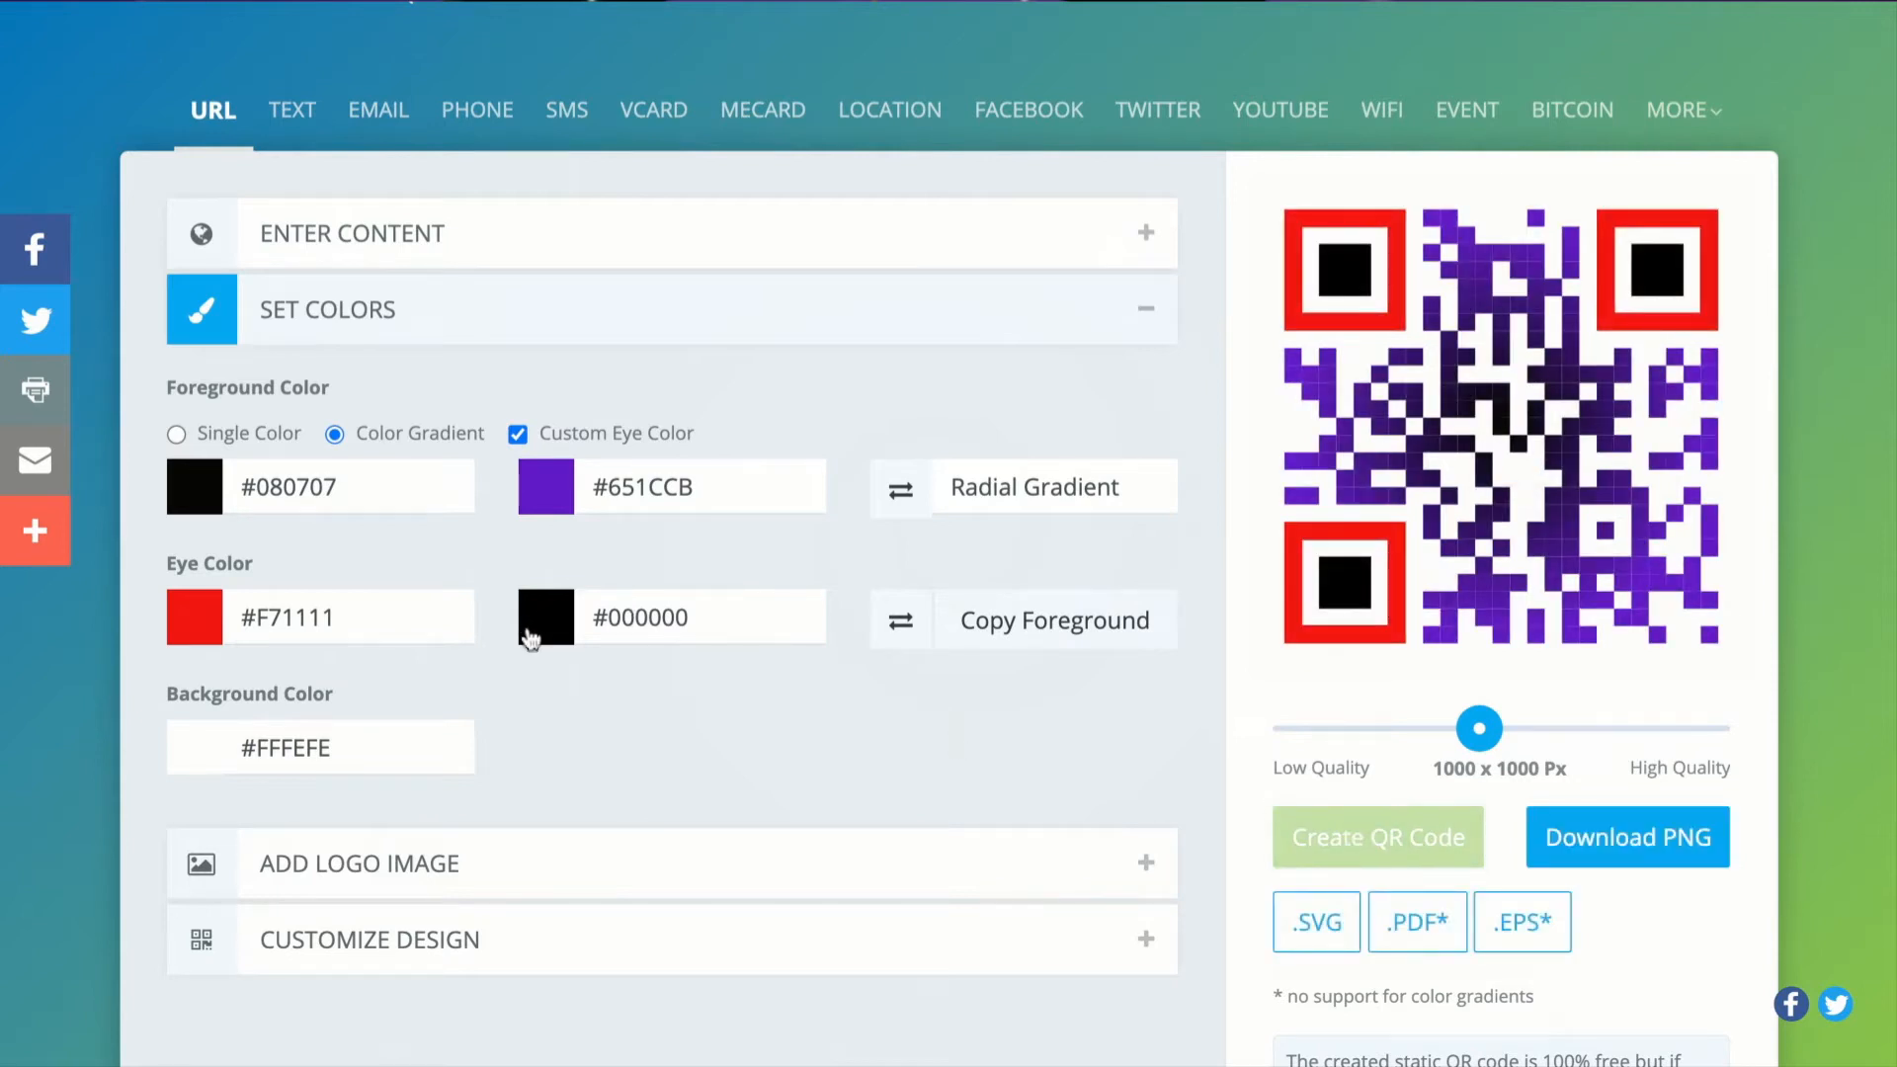
Set the inner eye color to #A721C6 and regenerate the QR code
{"action": "left_click", "coordinate": [542, 628]}
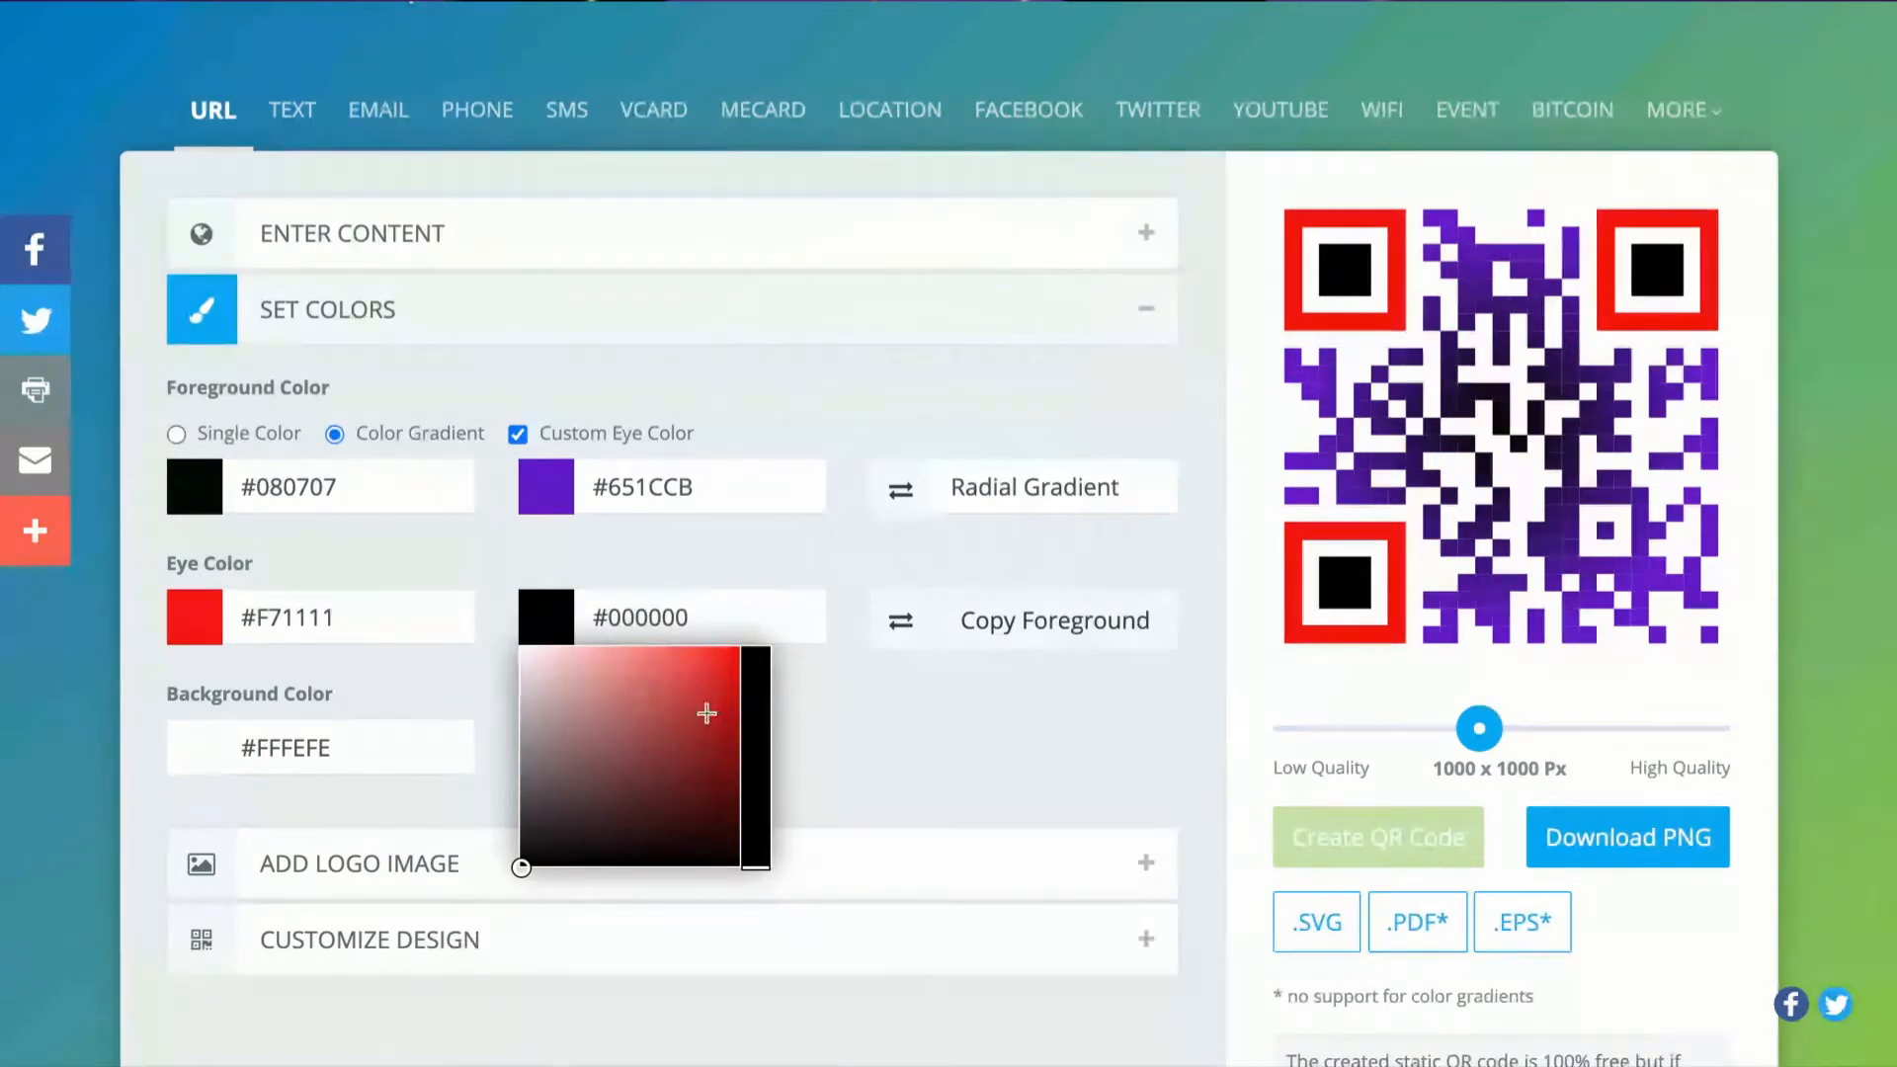
{"action": "left_click", "coordinate": [706, 714]}
{"action": "left_click", "coordinate": [767, 724]}
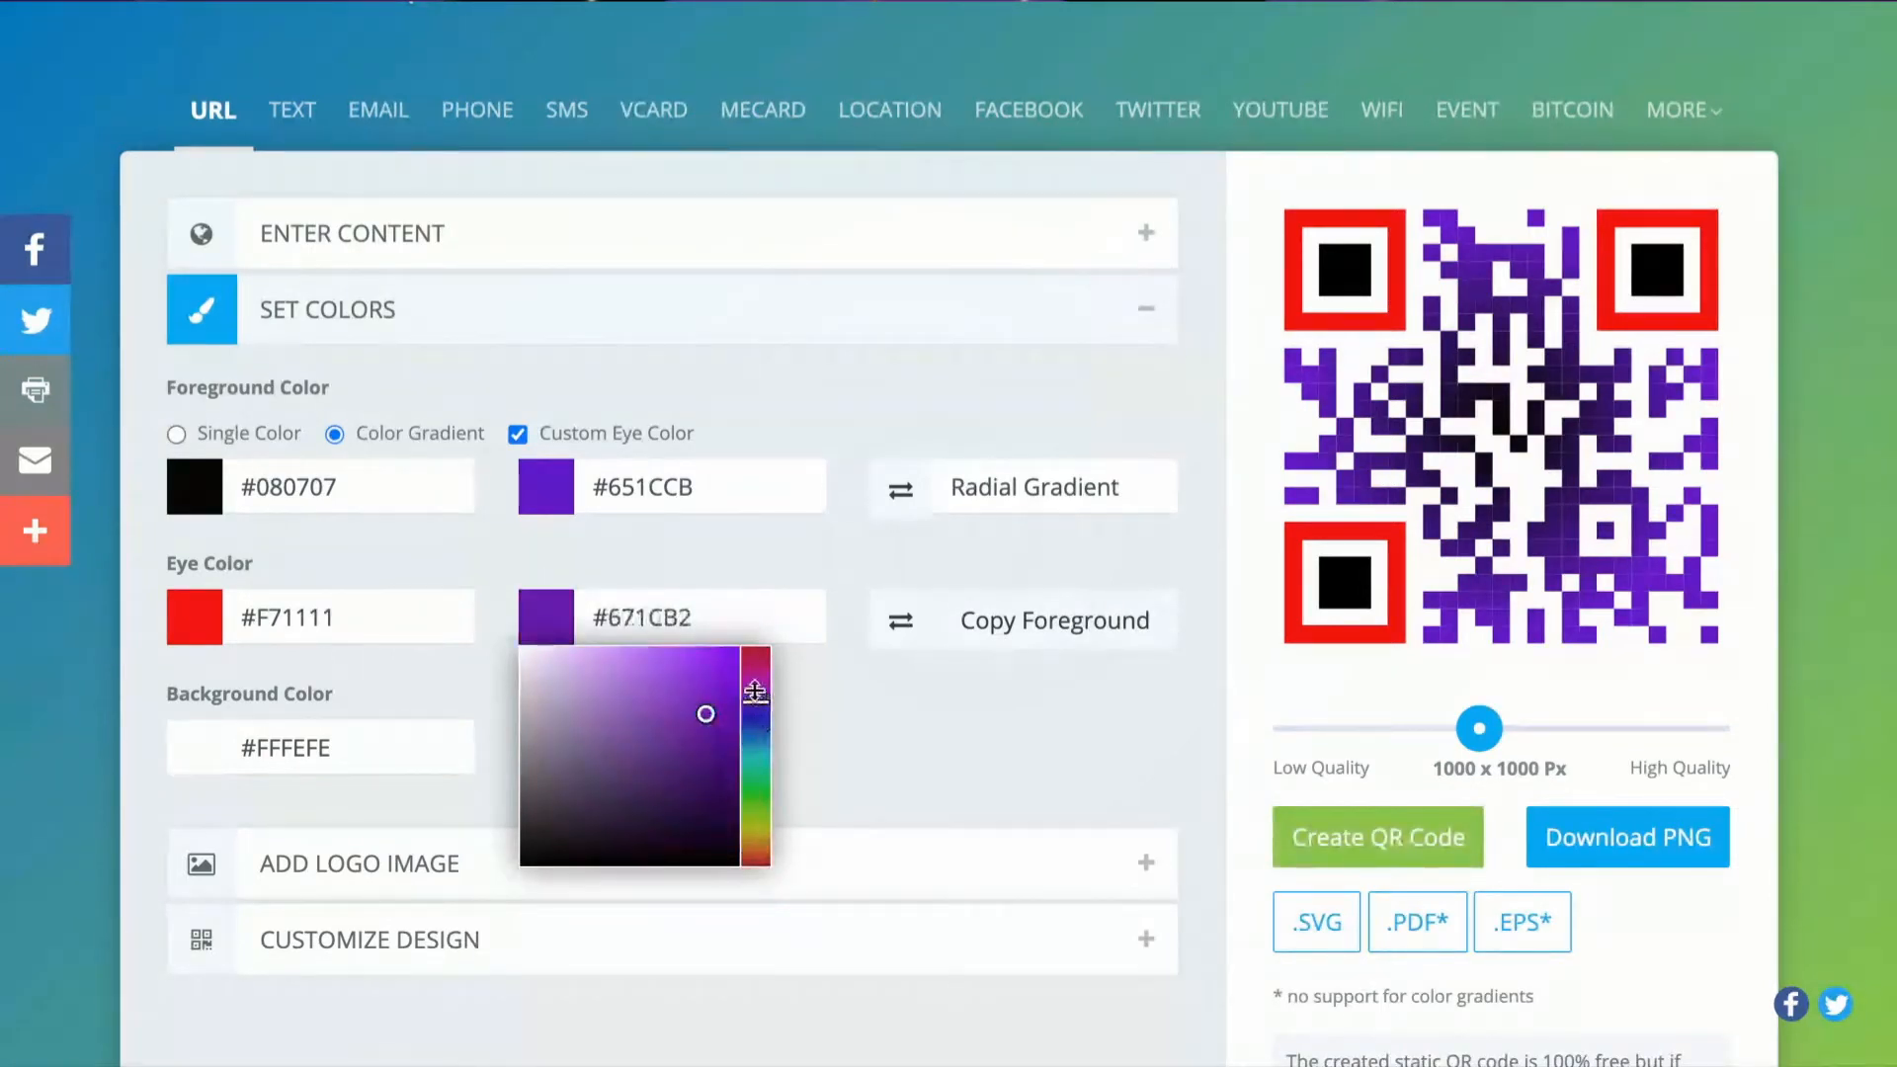
{"action": "left_click", "coordinate": [756, 689]}
{"action": "left_click", "coordinate": [718, 676]}
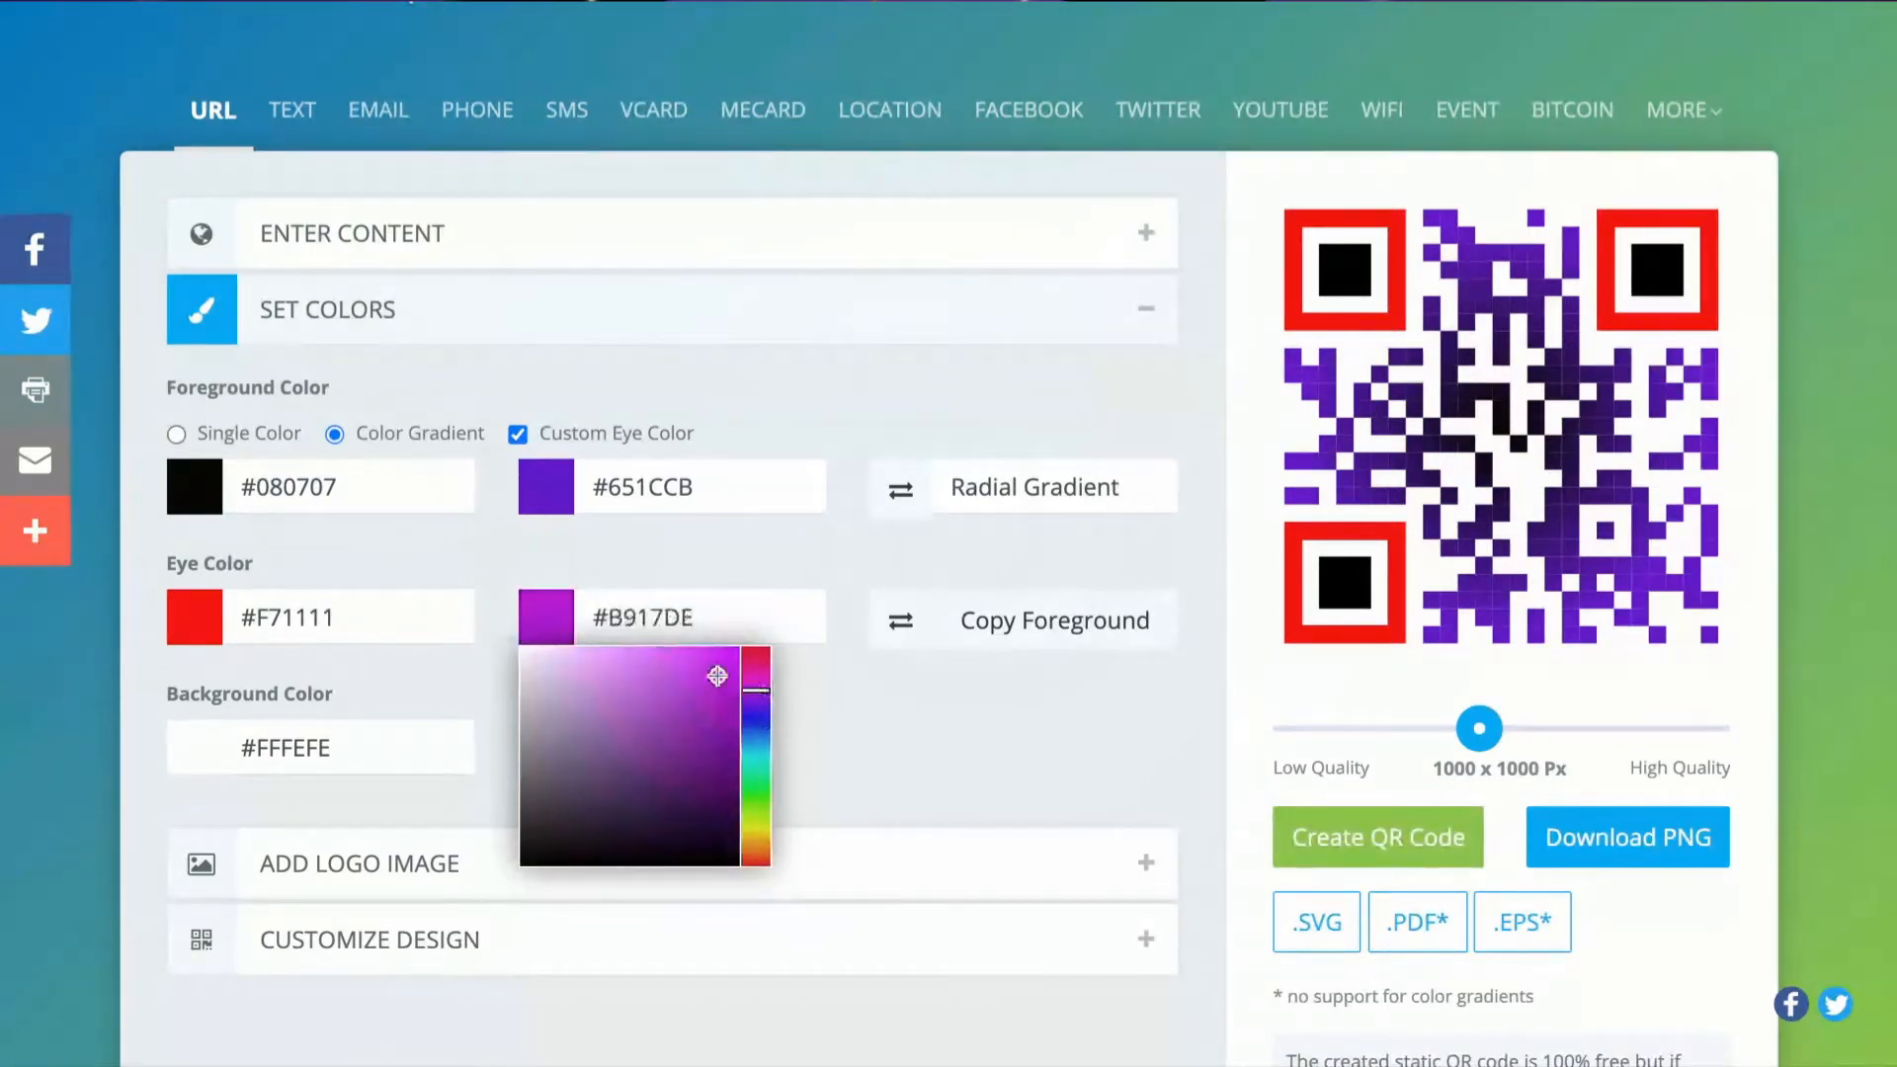
{"action": "left_click", "coordinate": [704, 696]}
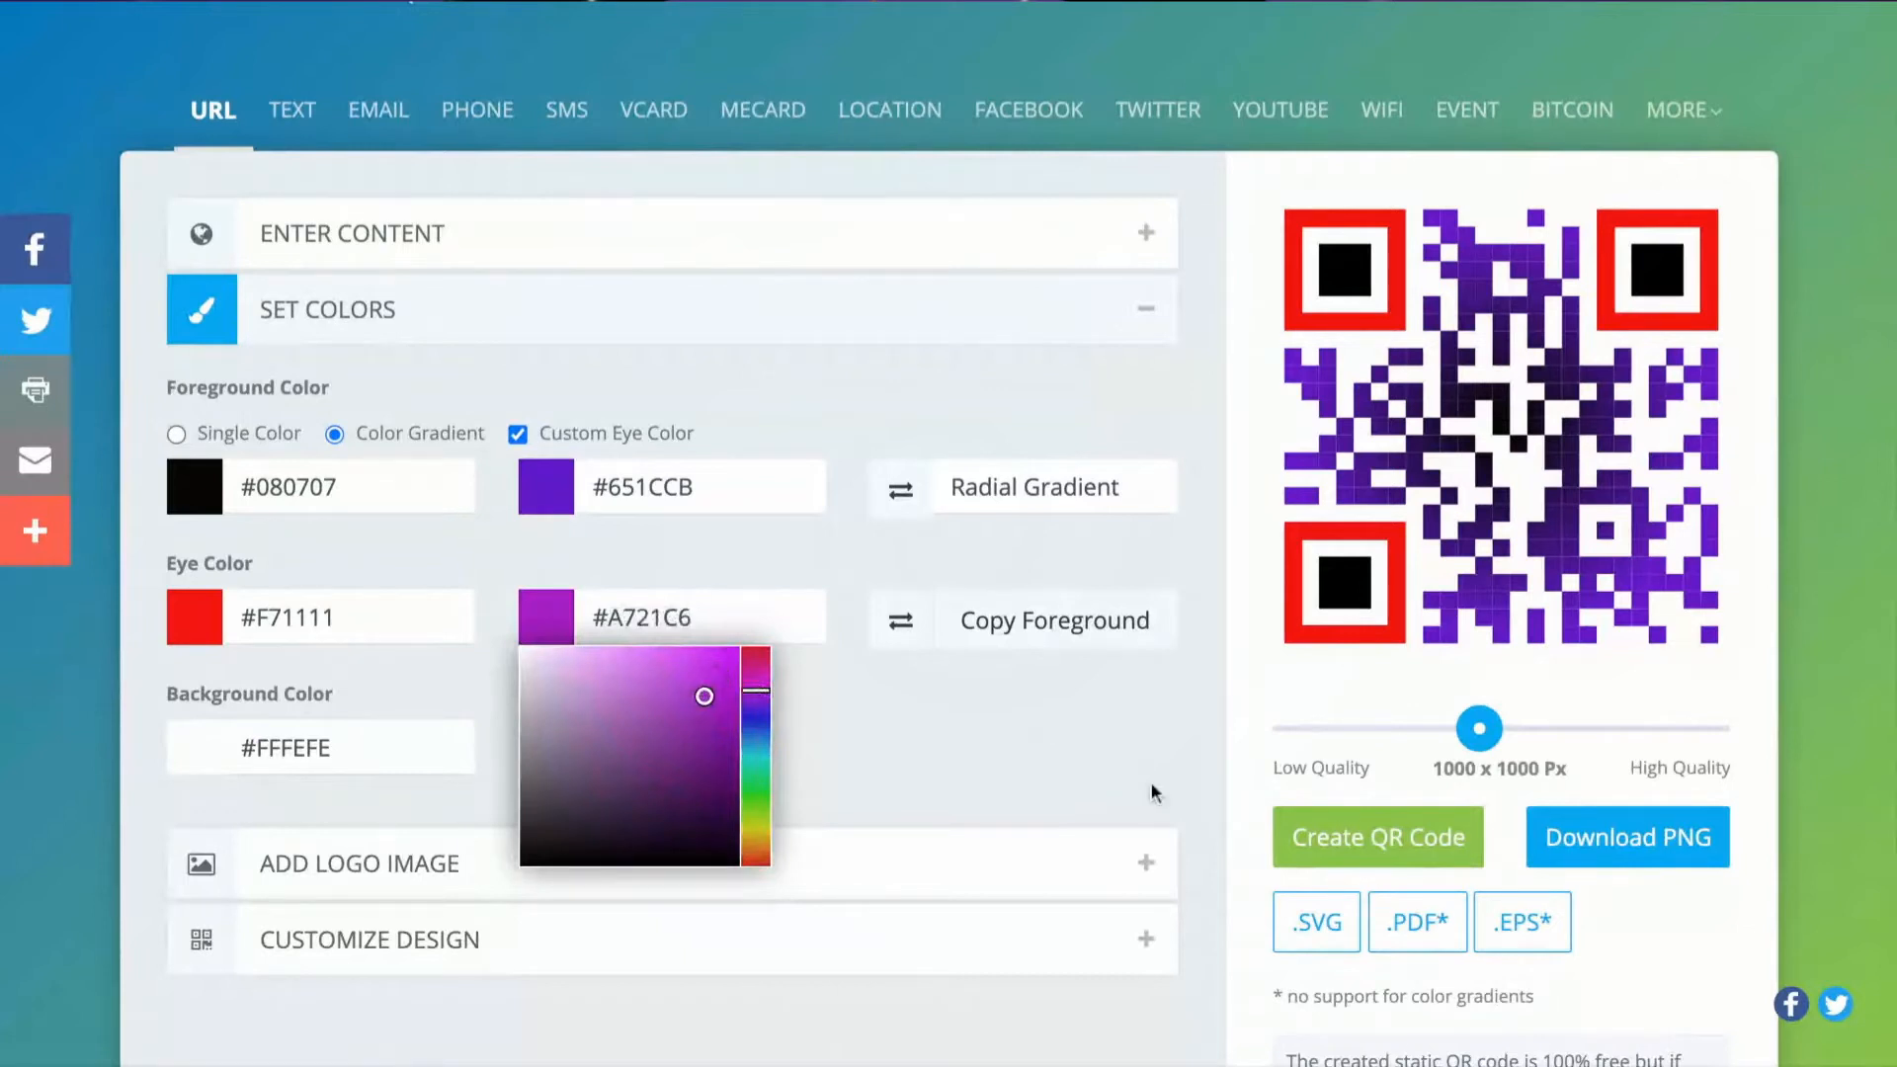
{"action": "left_click", "coordinate": [1050, 776]}
{"action": "left_click", "coordinate": [1357, 848]}
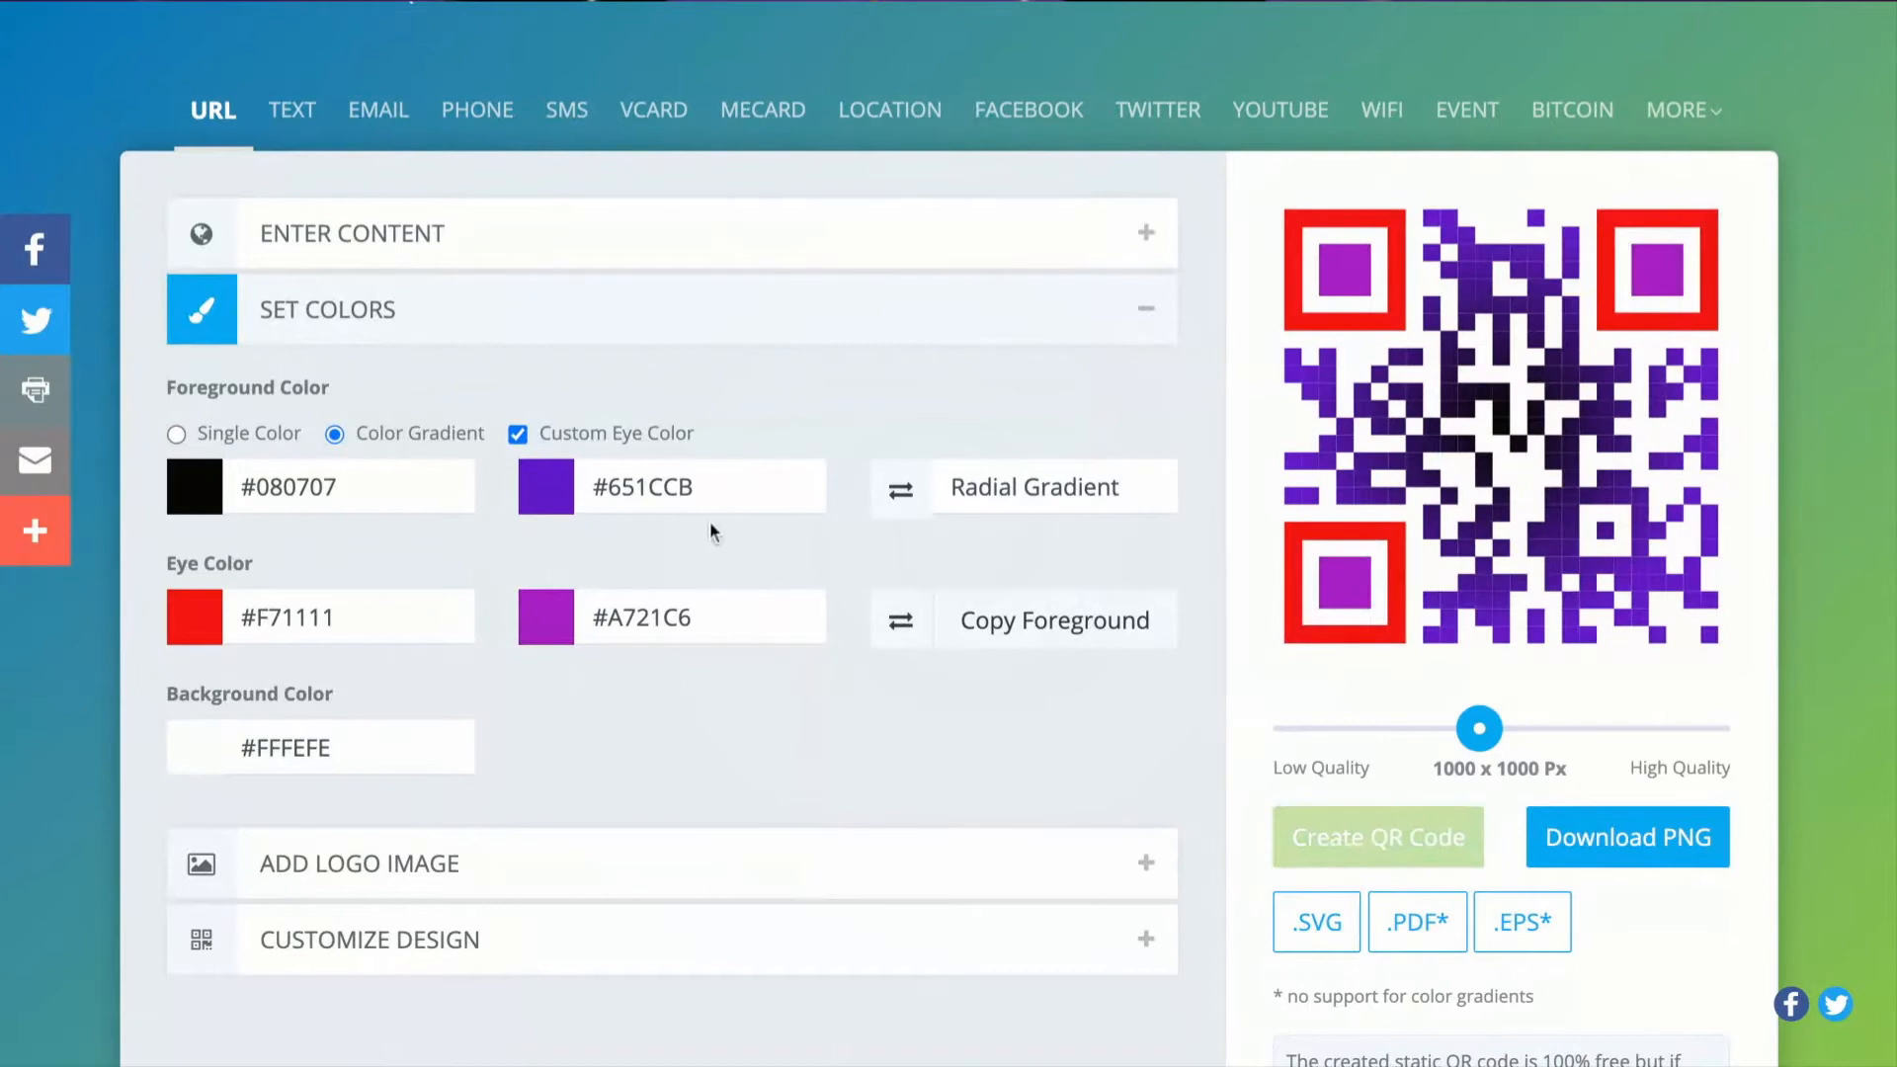
Turn off the custom eye color for the QR code
{"action": "left_click", "coordinate": [518, 437]}
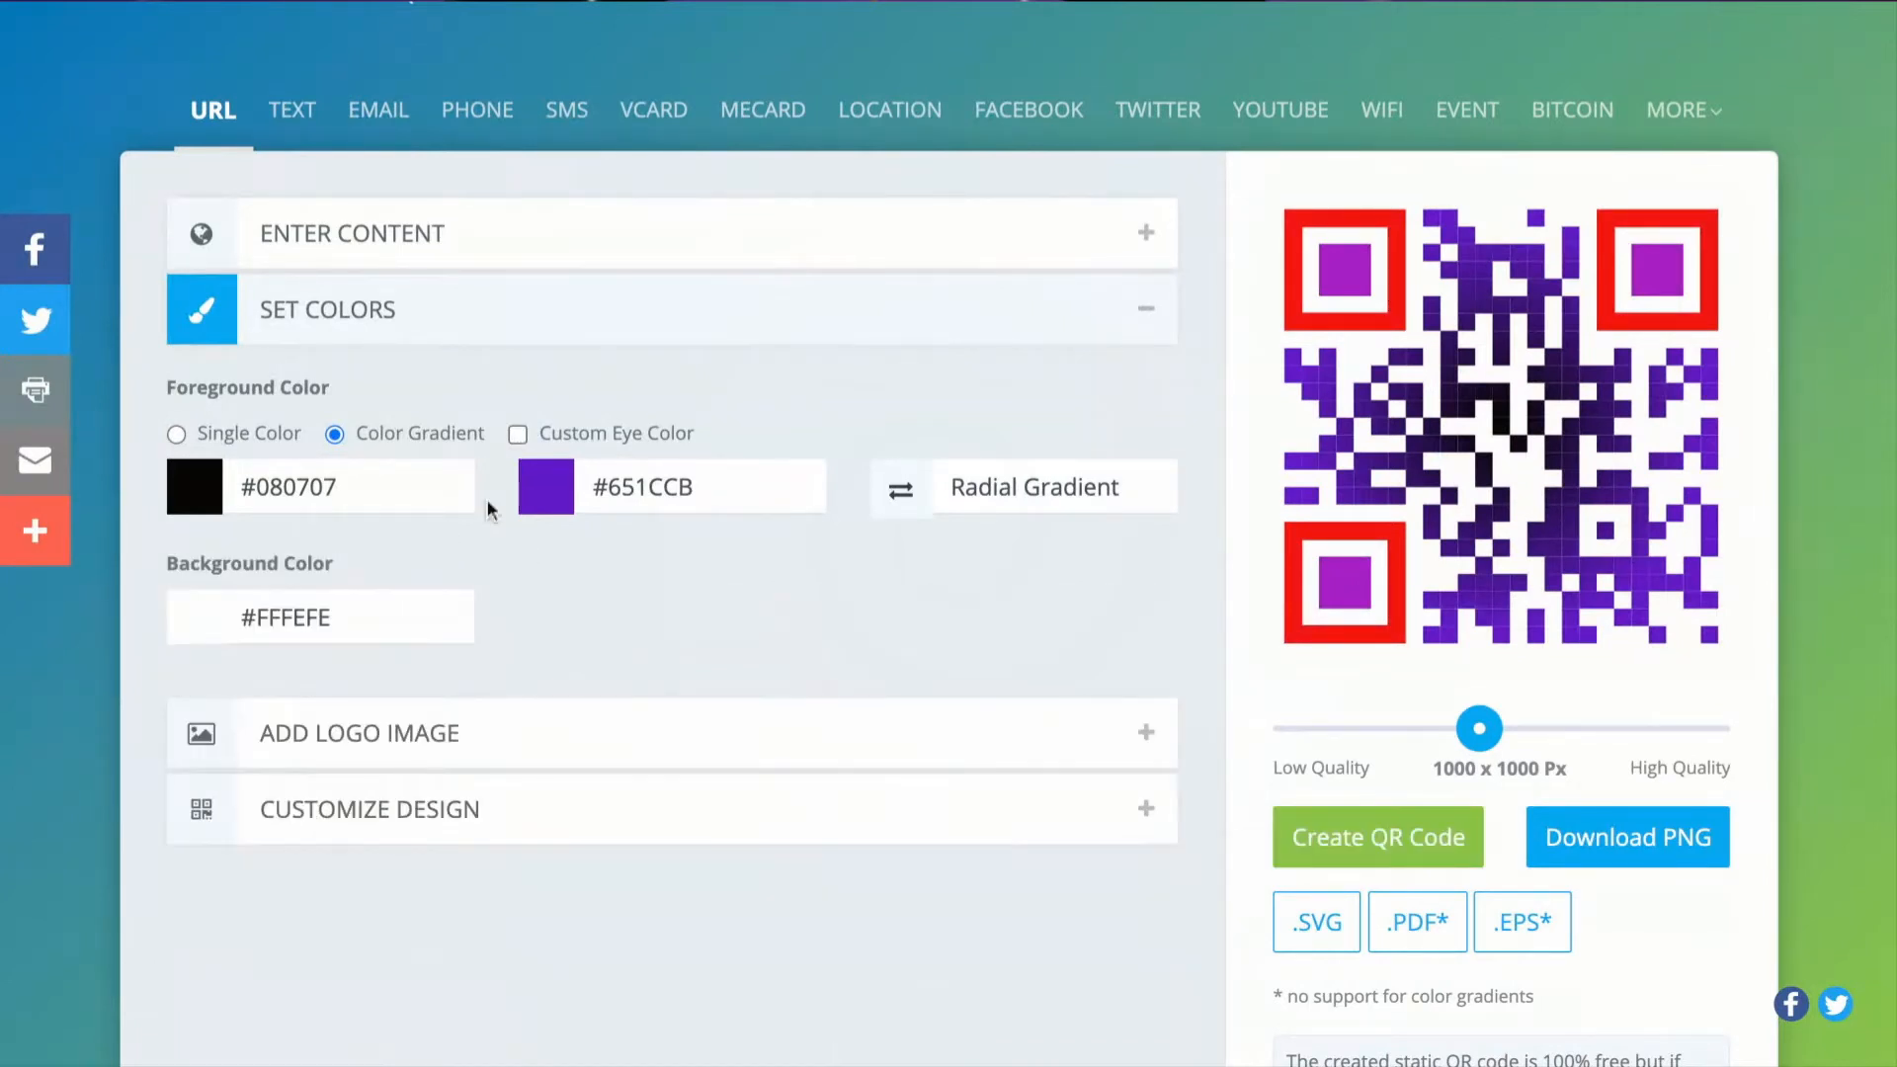
Enable the custom eye color, set both the outer and inner eye colors to #090909, and regenerate the QR code
{"action": "left_click", "coordinate": [518, 435]}
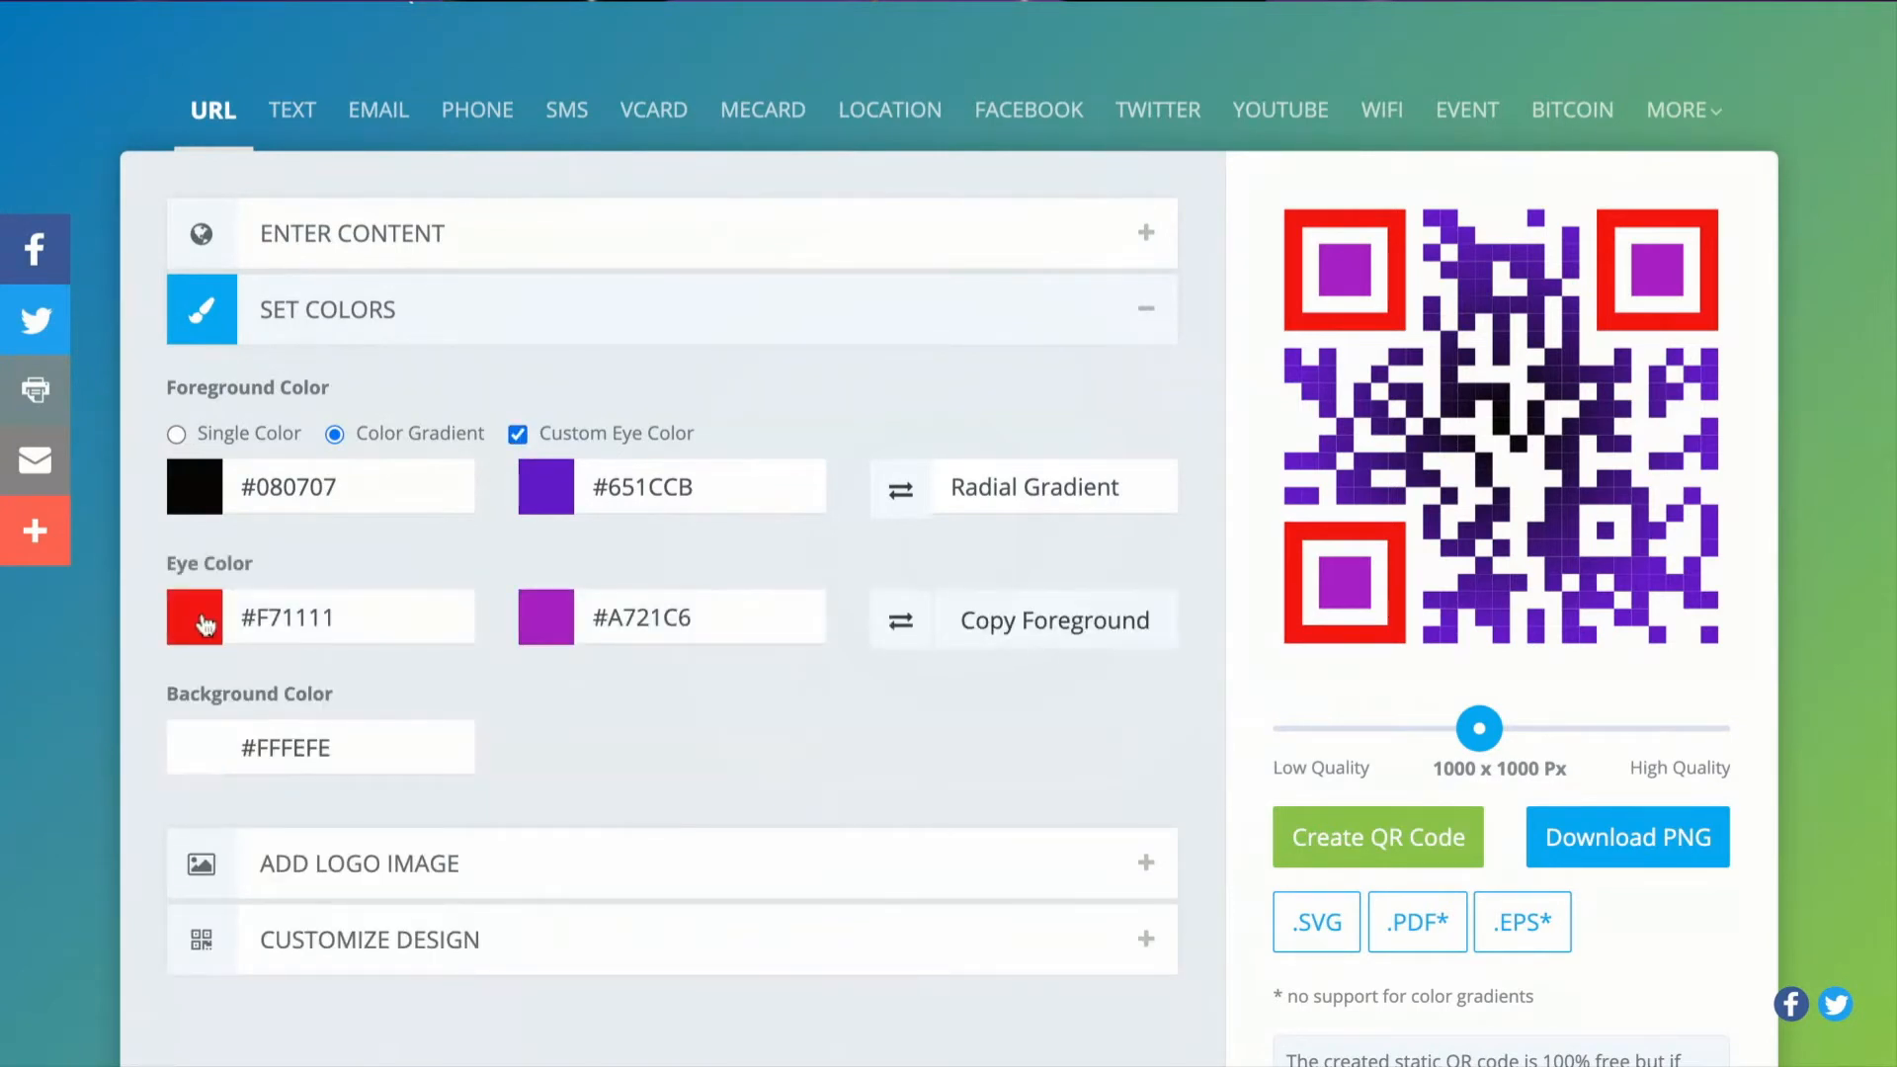
{"action": "left_click", "coordinate": [206, 623]}
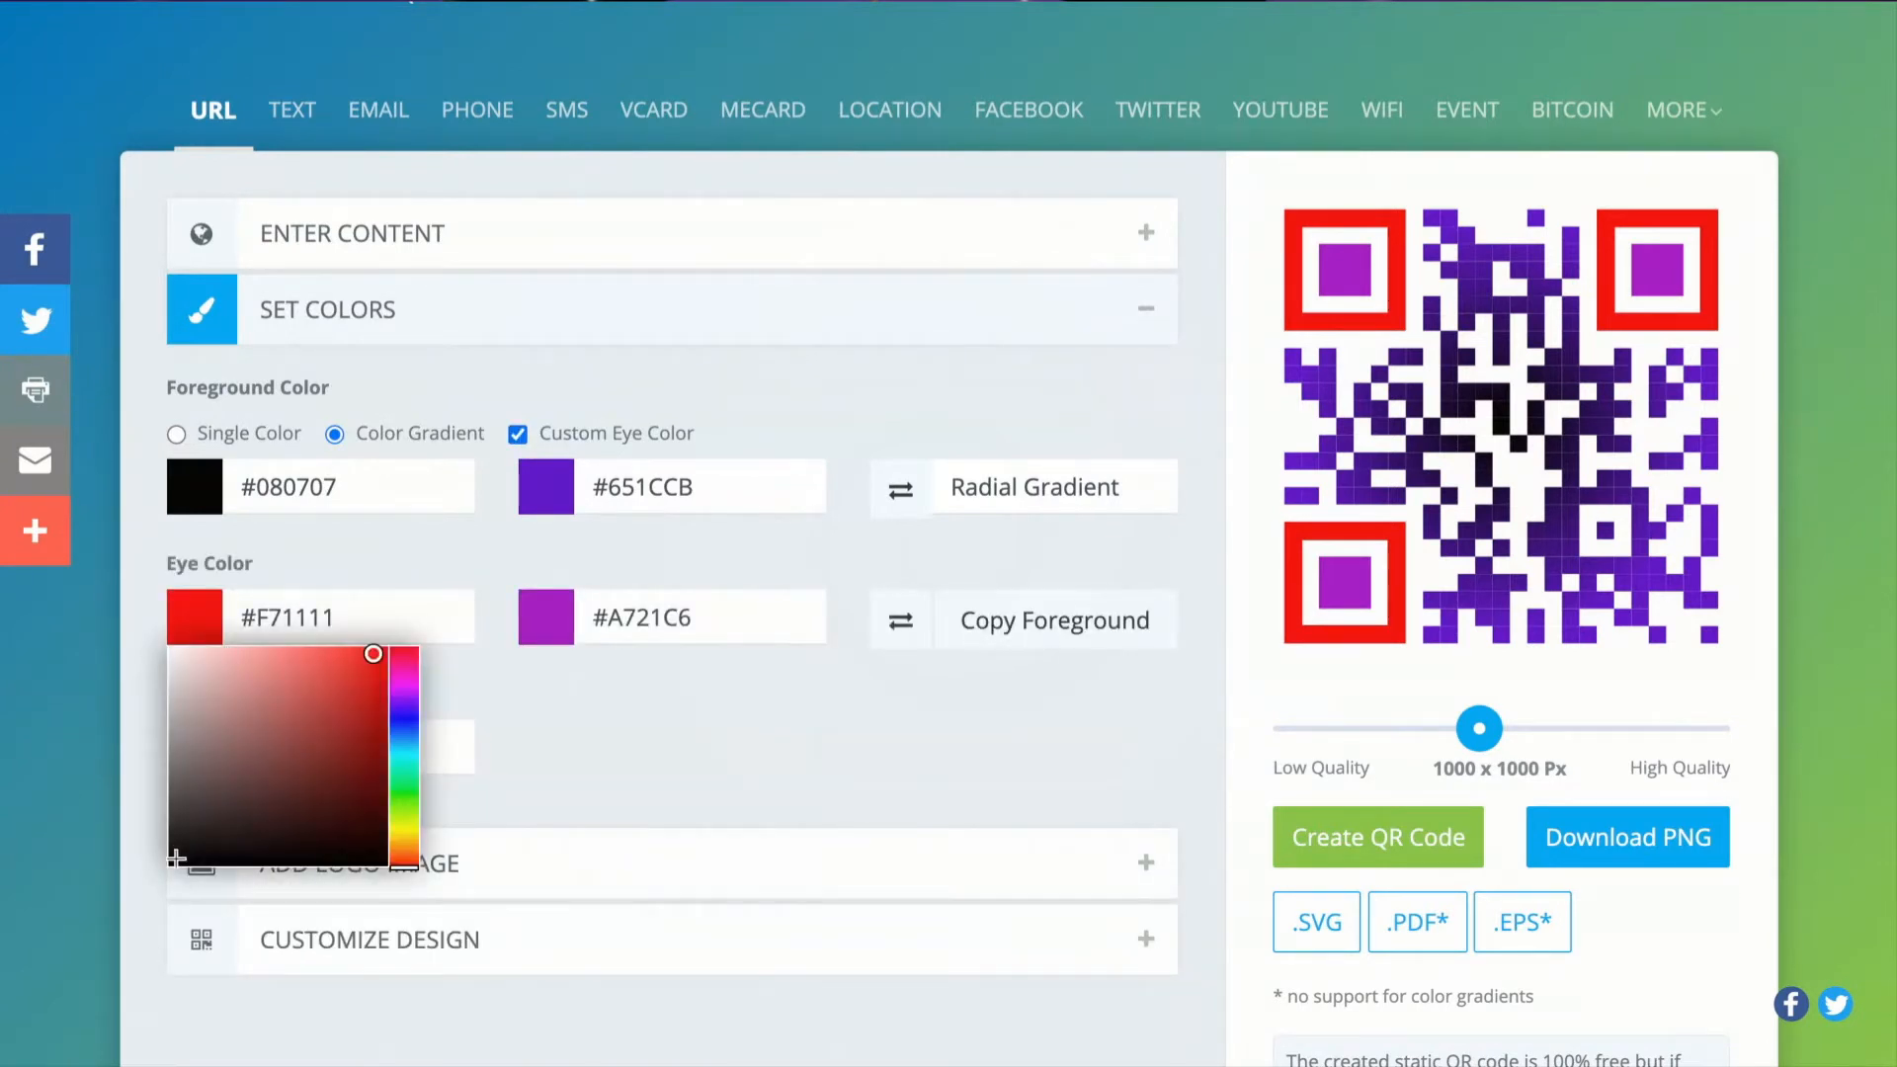
{"action": "left_click", "coordinate": [176, 857]}
{"action": "left_click", "coordinate": [554, 737]}
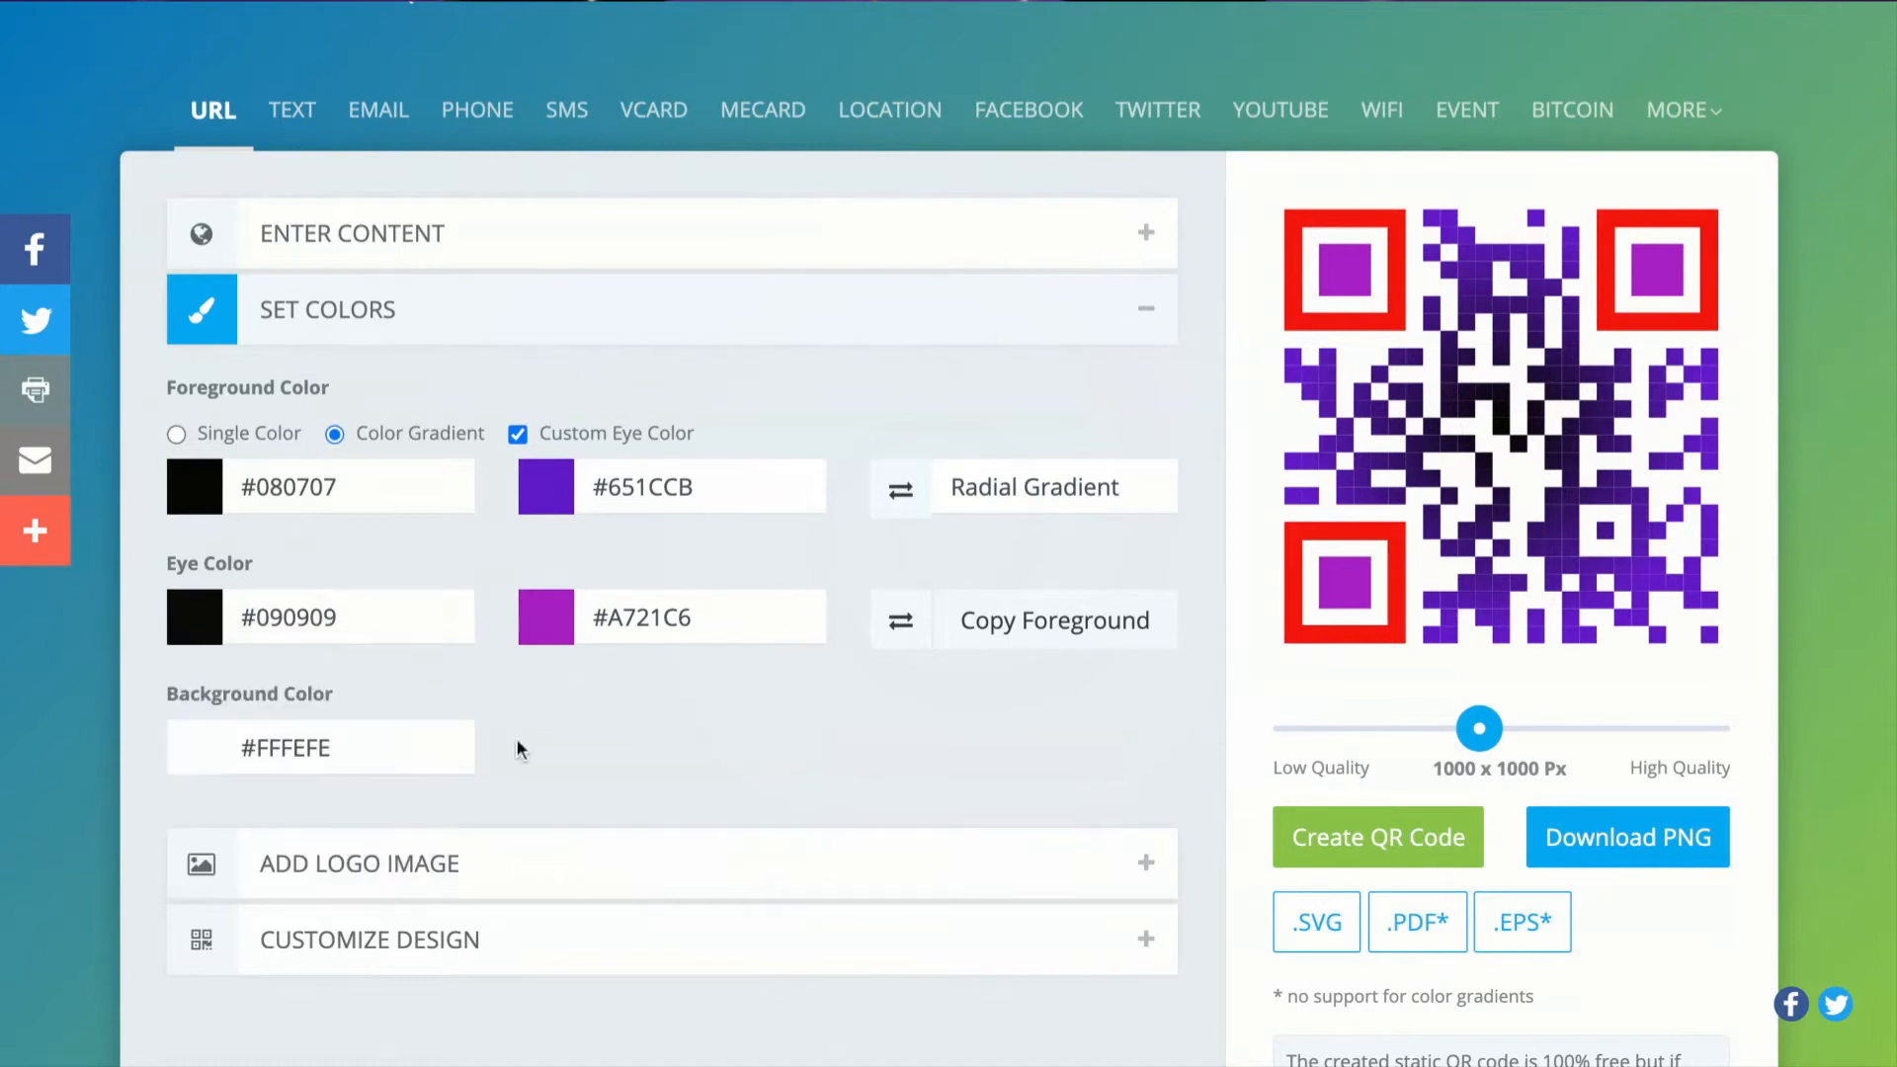
{"action": "left_click", "coordinate": [560, 632]}
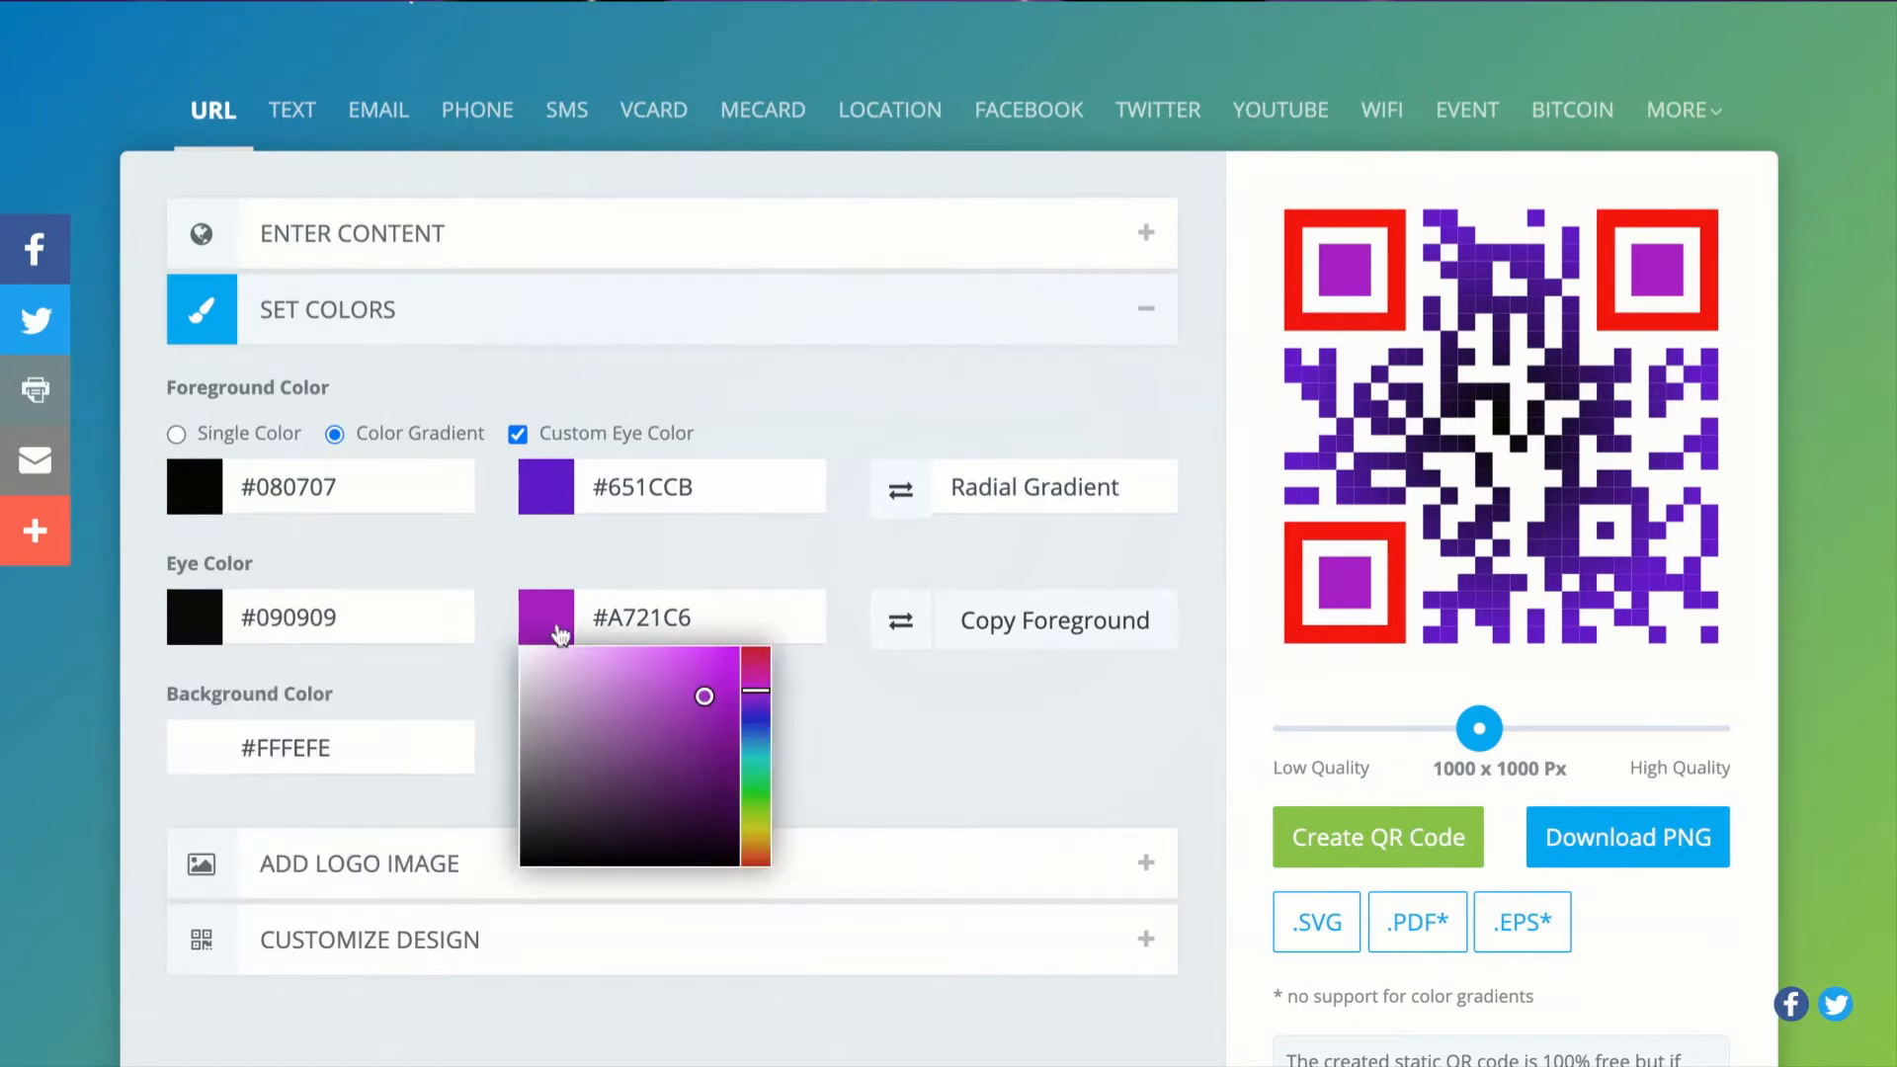
{"action": "left_click", "coordinate": [529, 859]}
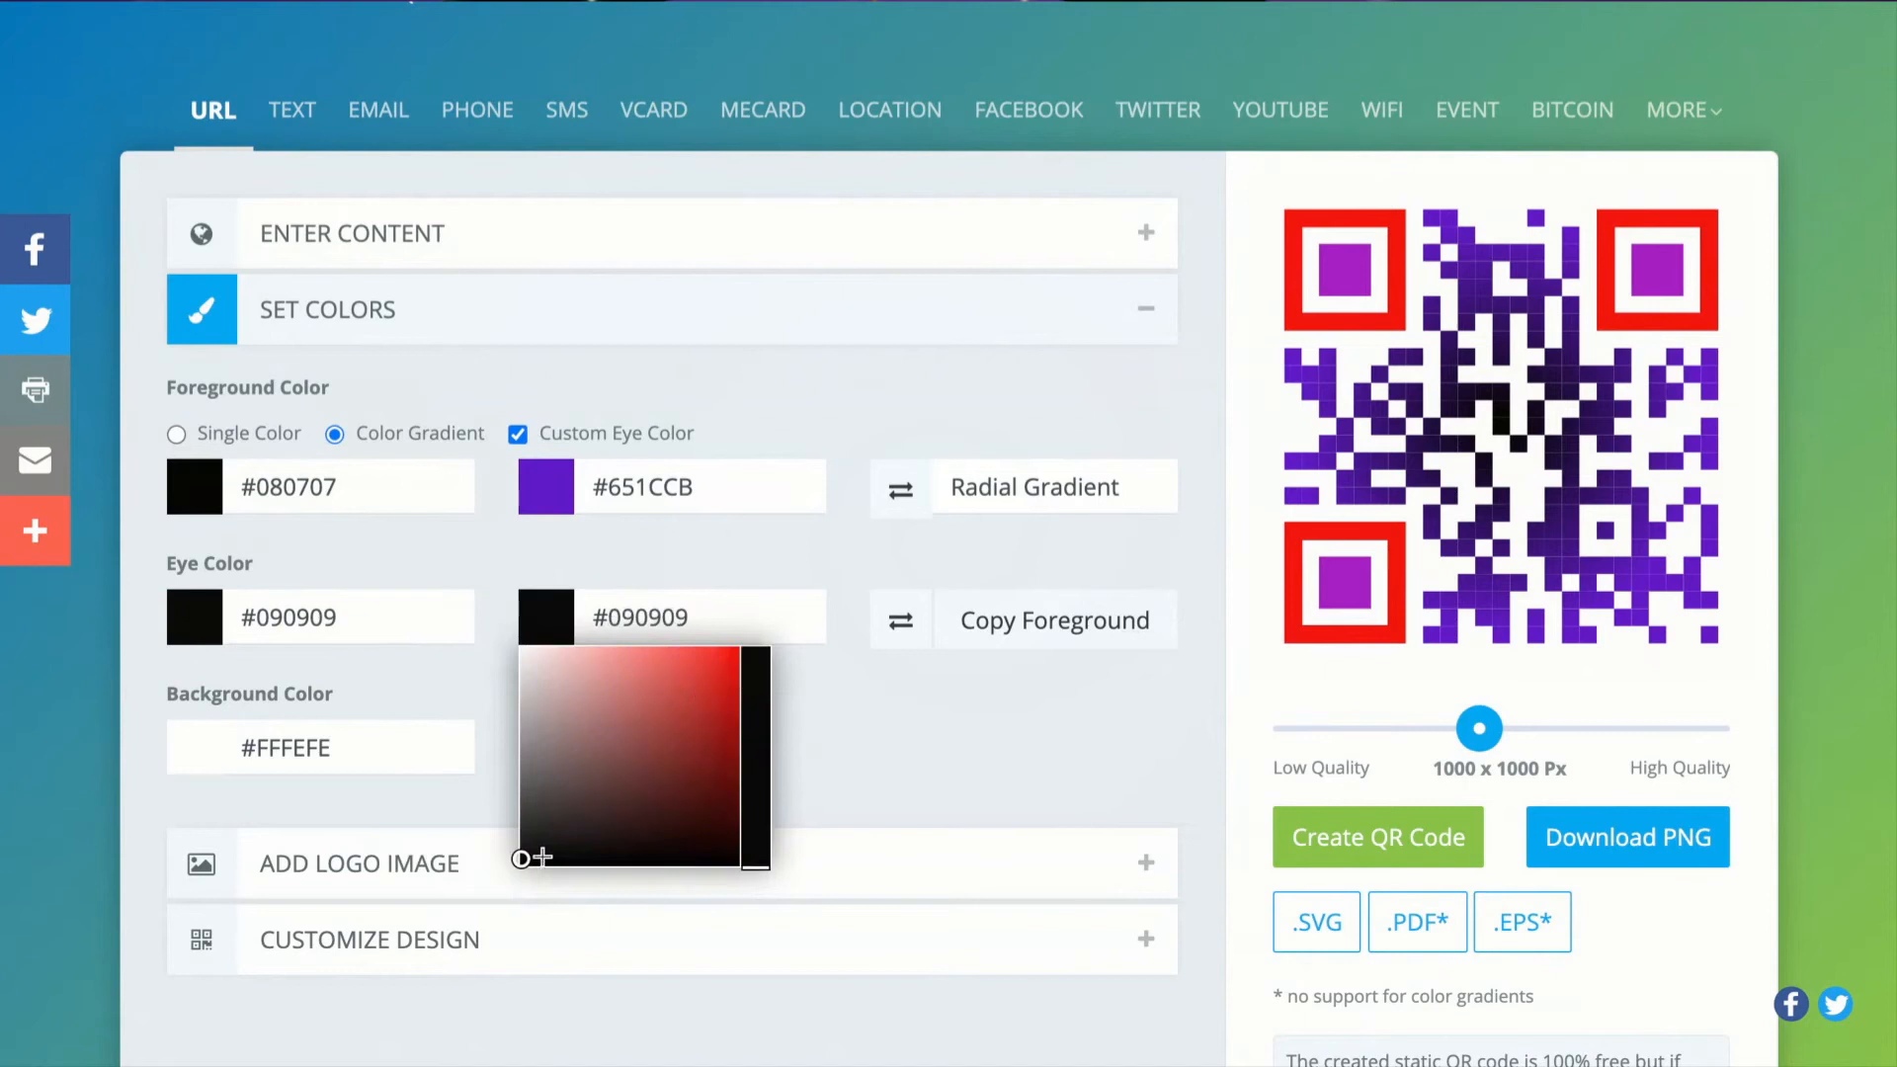
{"action": "left_click", "coordinate": [931, 731]}
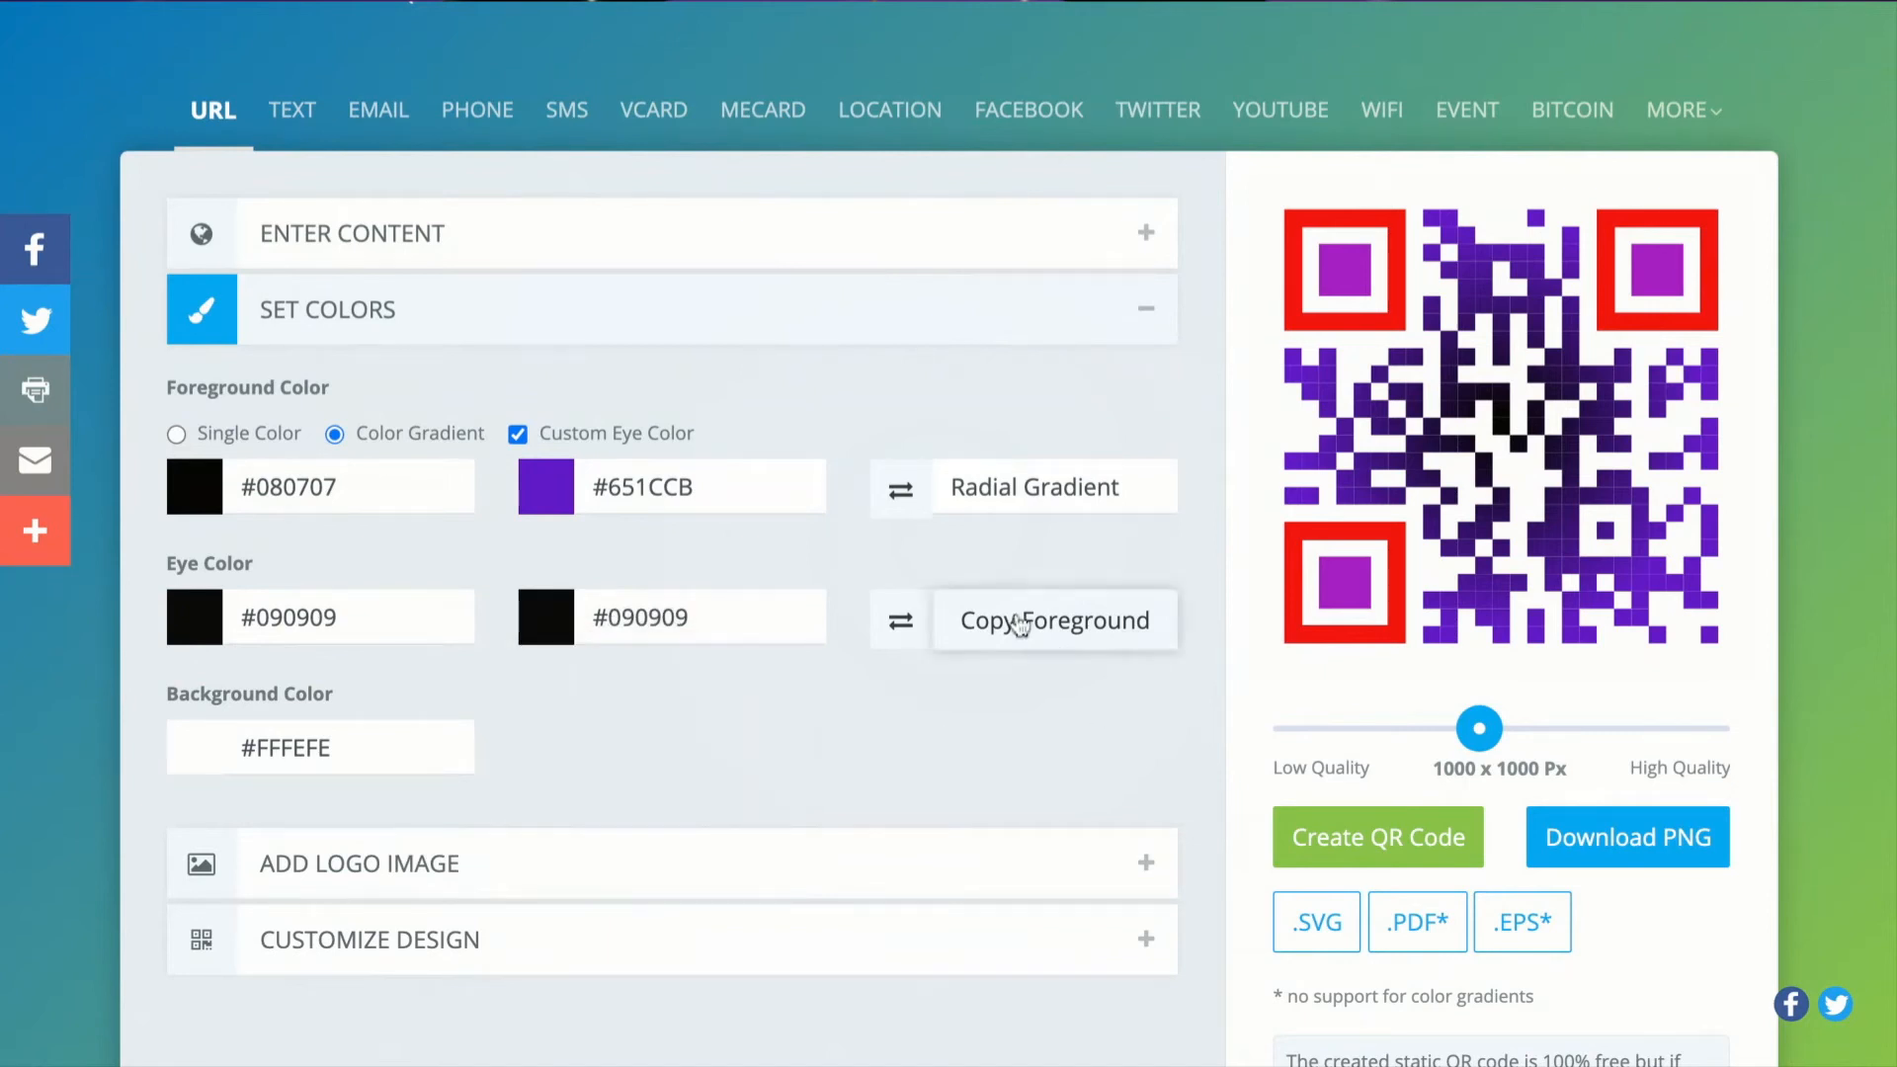
{"action": "left_click", "coordinate": [1361, 842]}
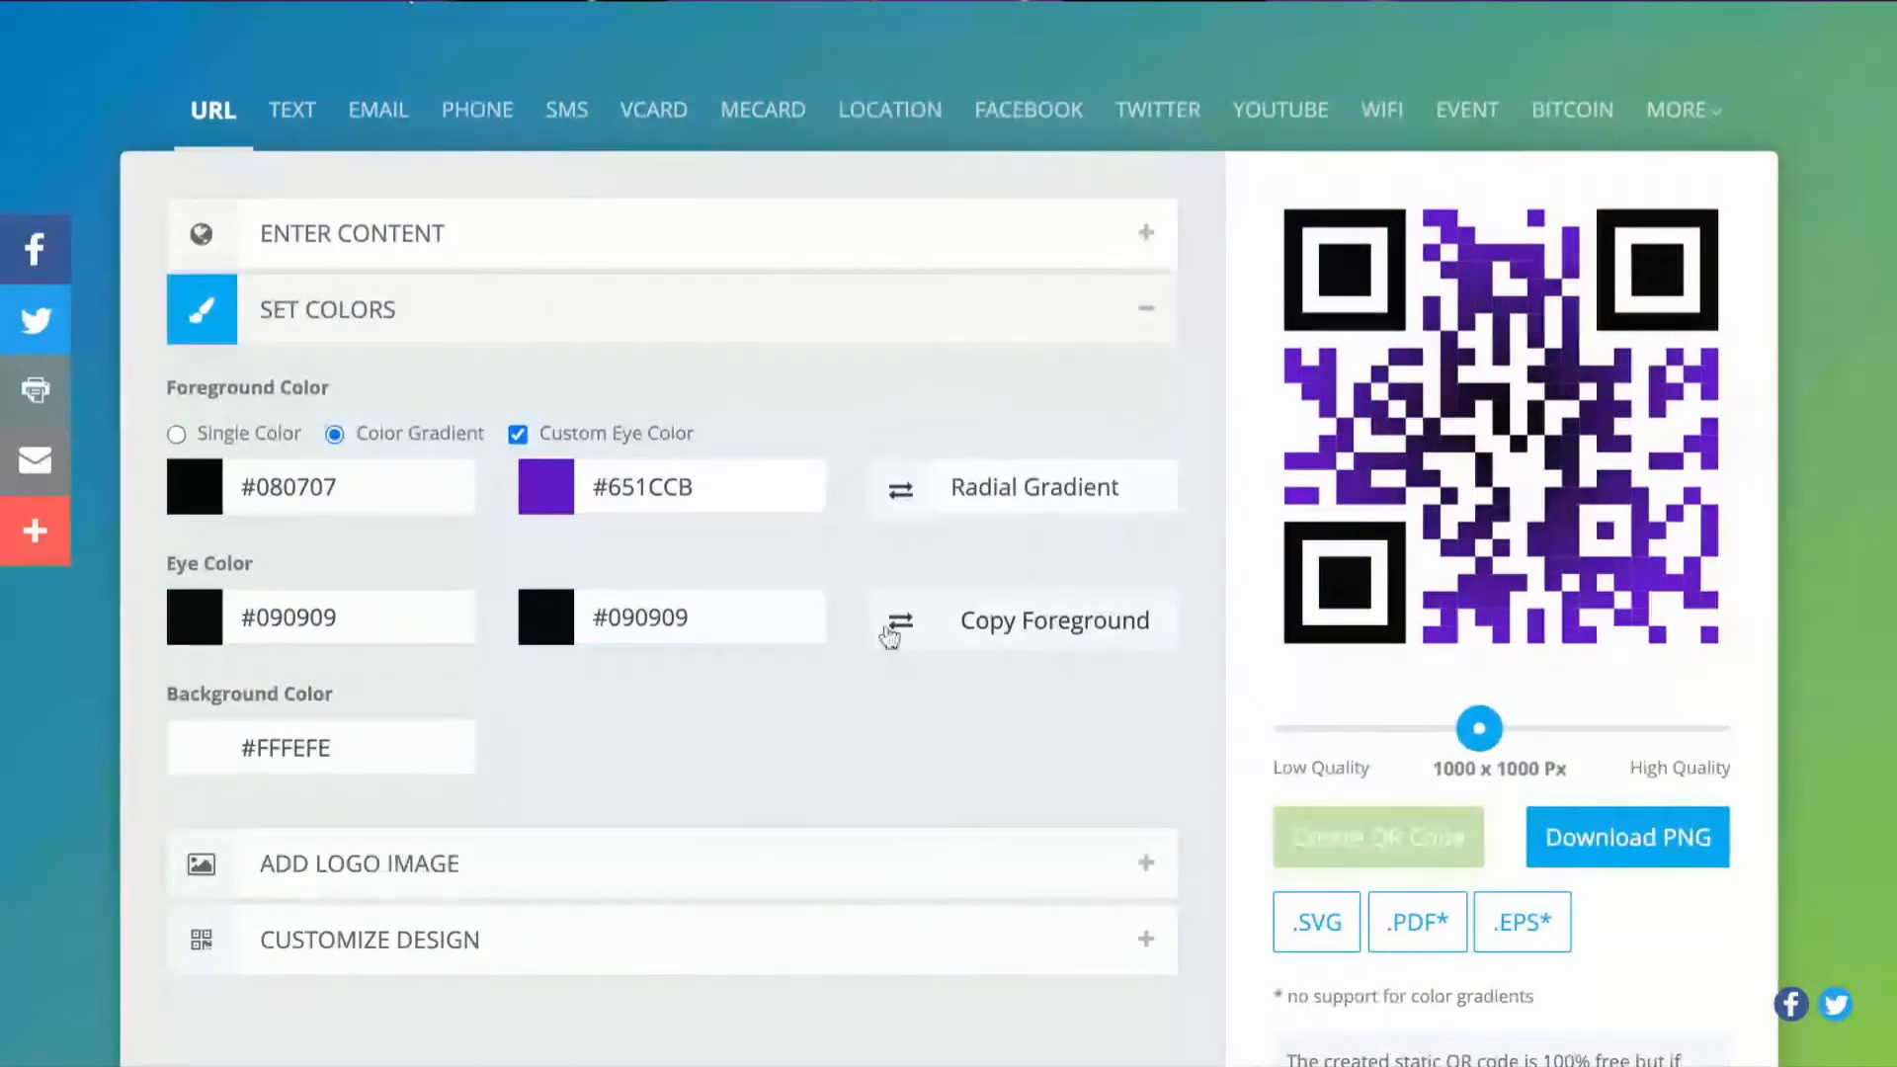
Copy the foreground colors to the eye colors and regenerate the QR code
{"action": "left_click", "coordinate": [970, 630]}
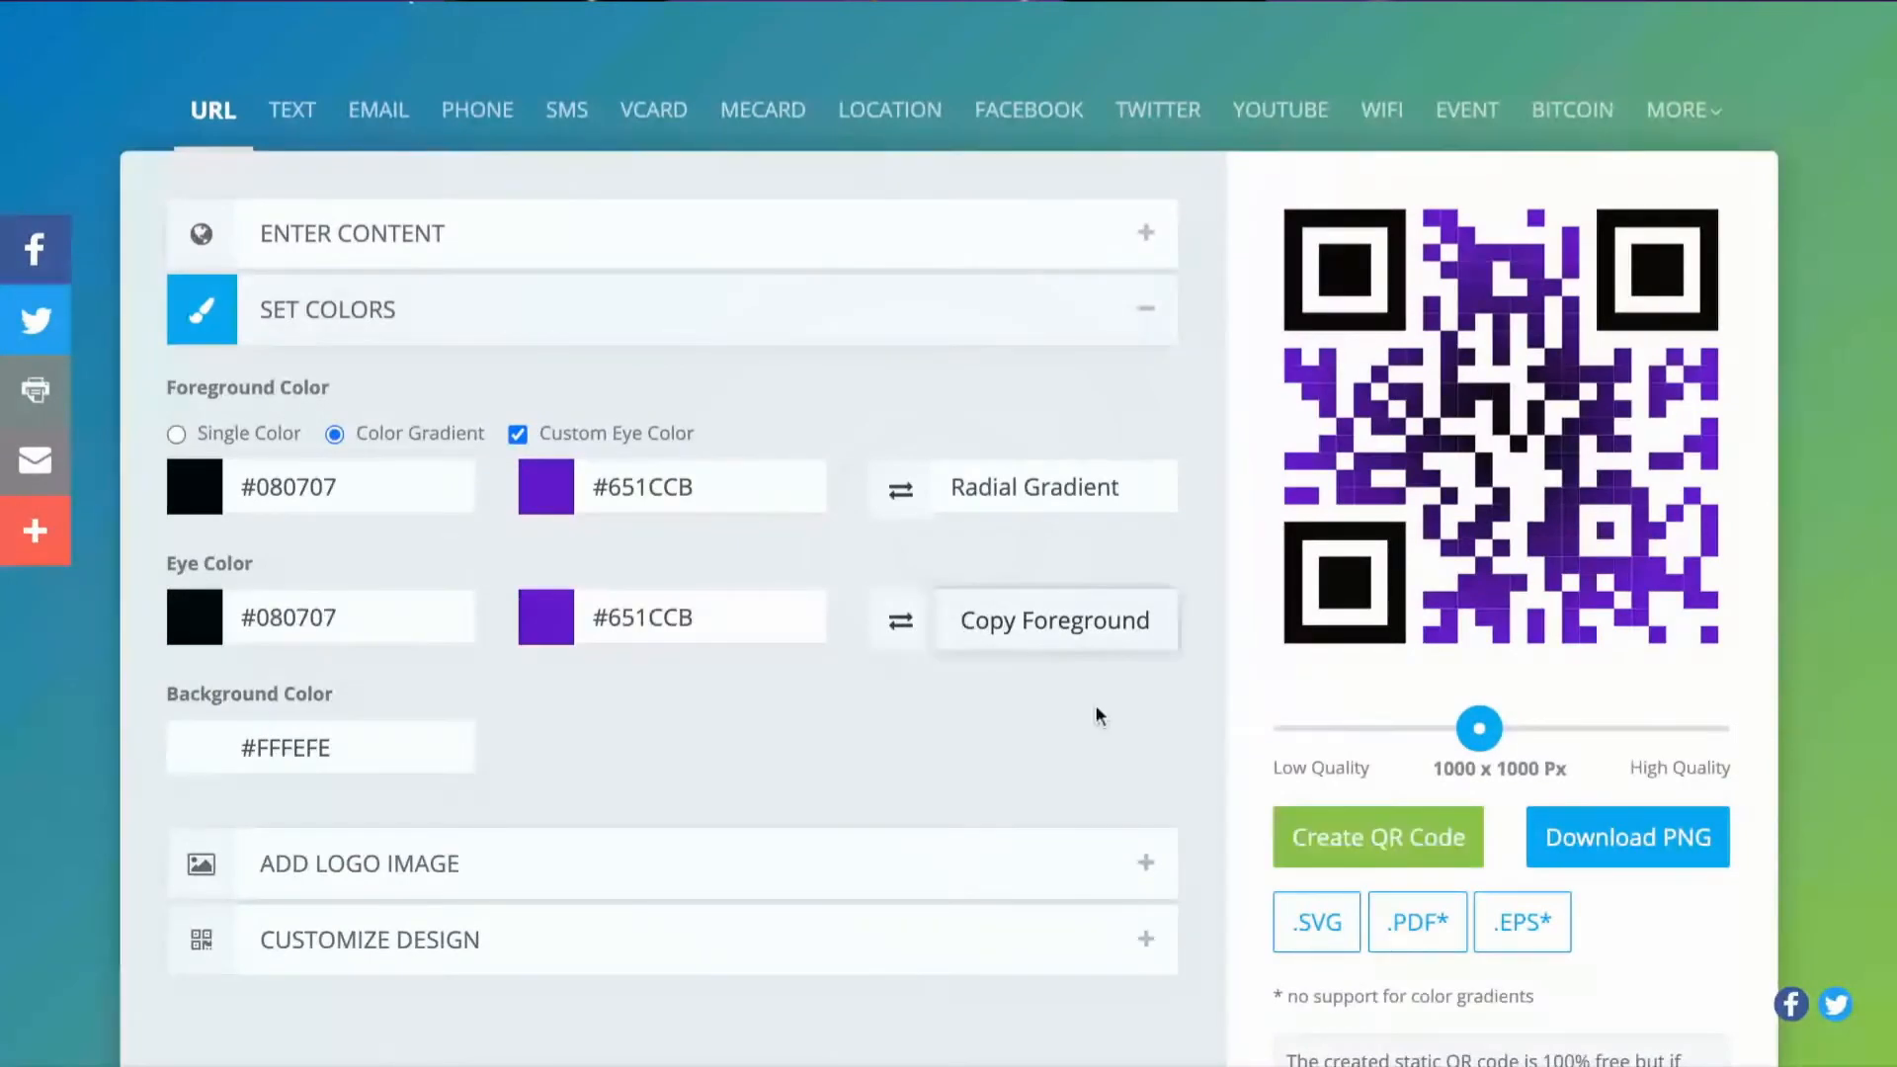
{"action": "left_click", "coordinate": [1343, 848]}
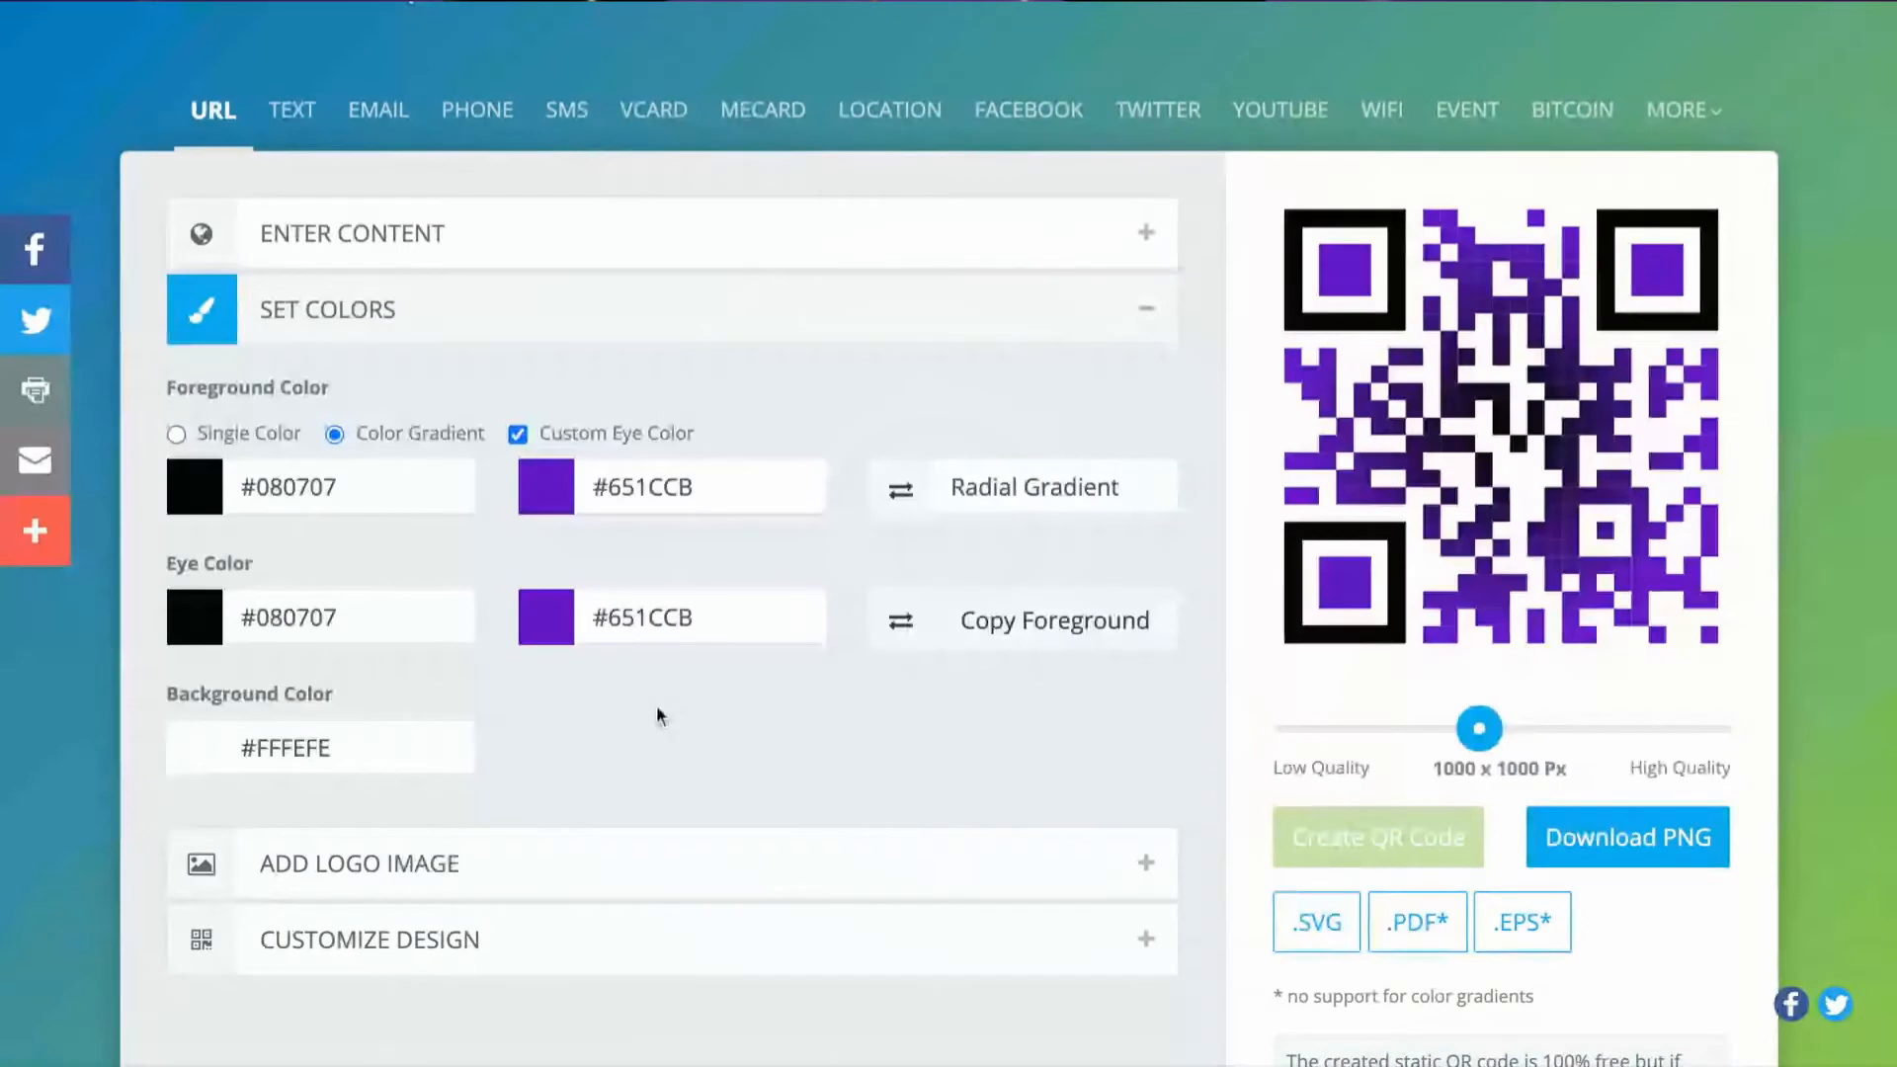
Upload the round portrait logo image and remove the background behind it, regenerating the QR code after each change
{"action": "left_click", "coordinate": [241, 878]}
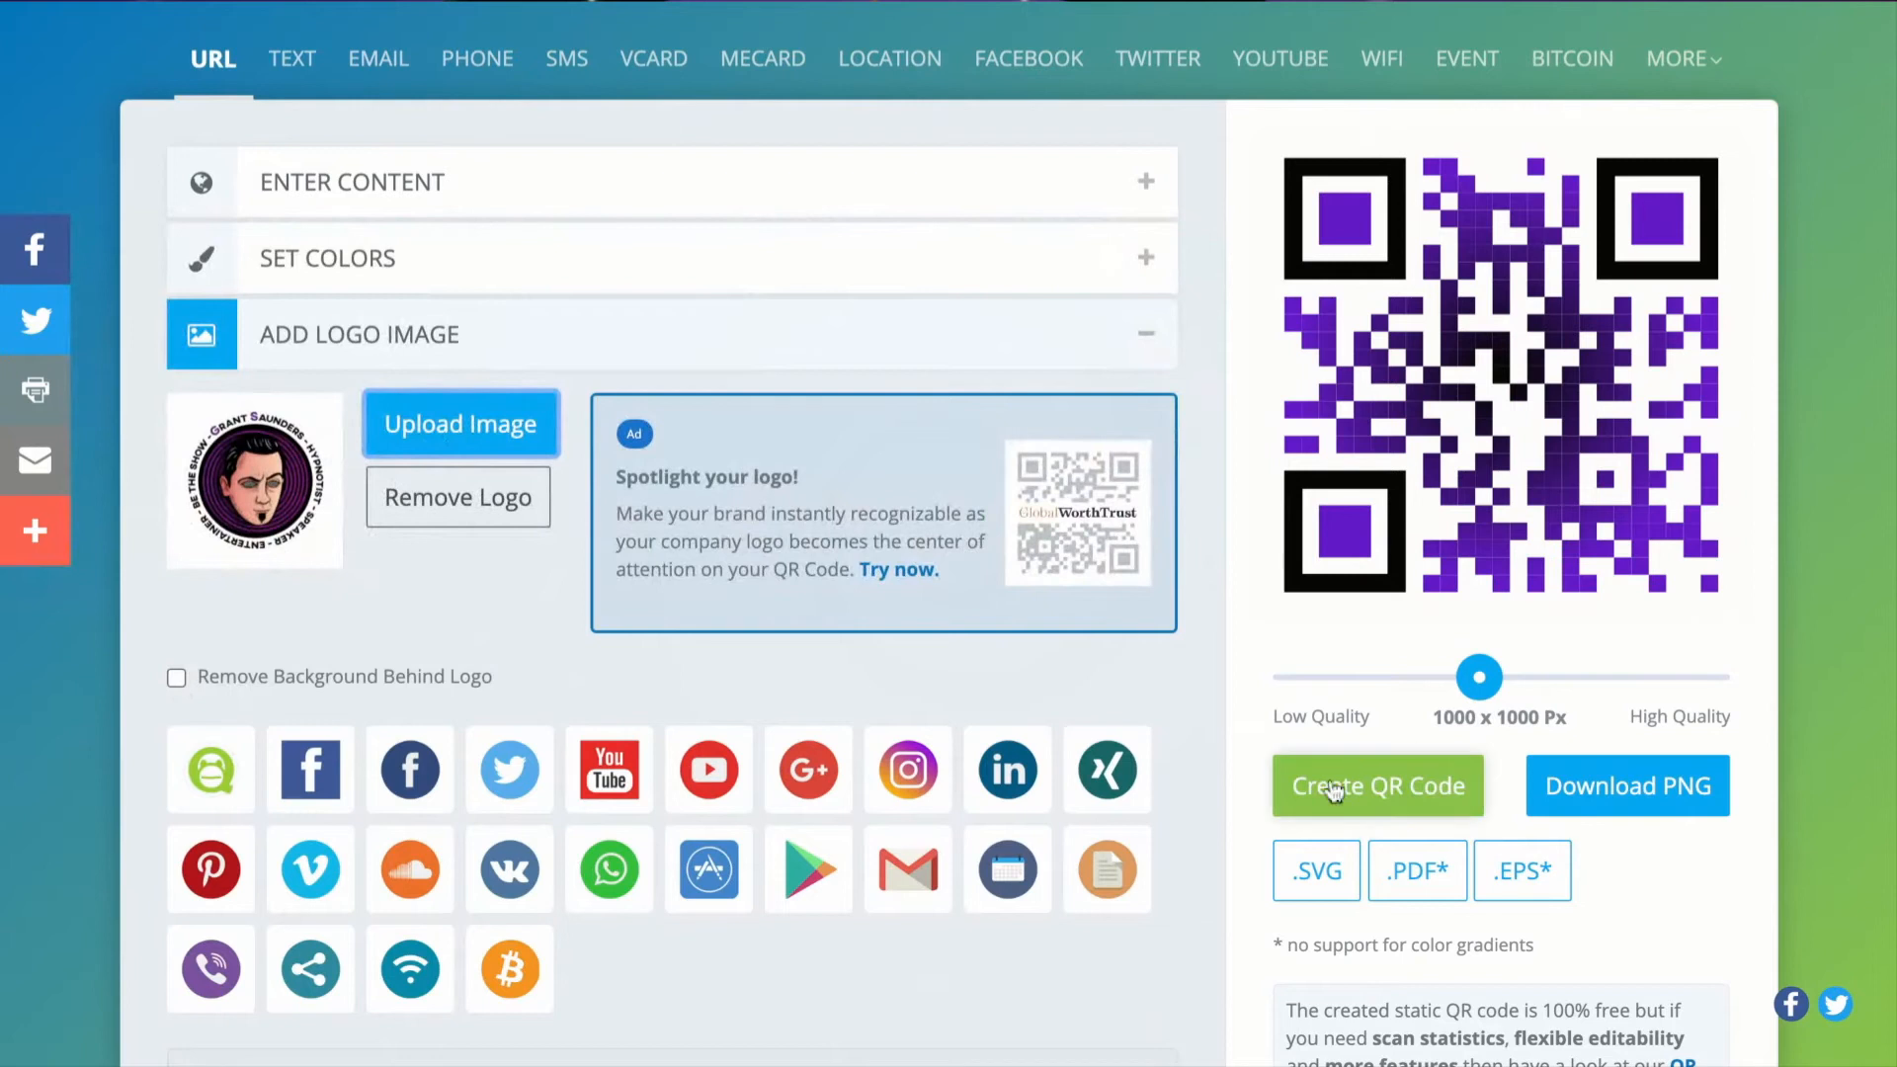
{"action": "left_click", "coordinate": [1328, 785]}
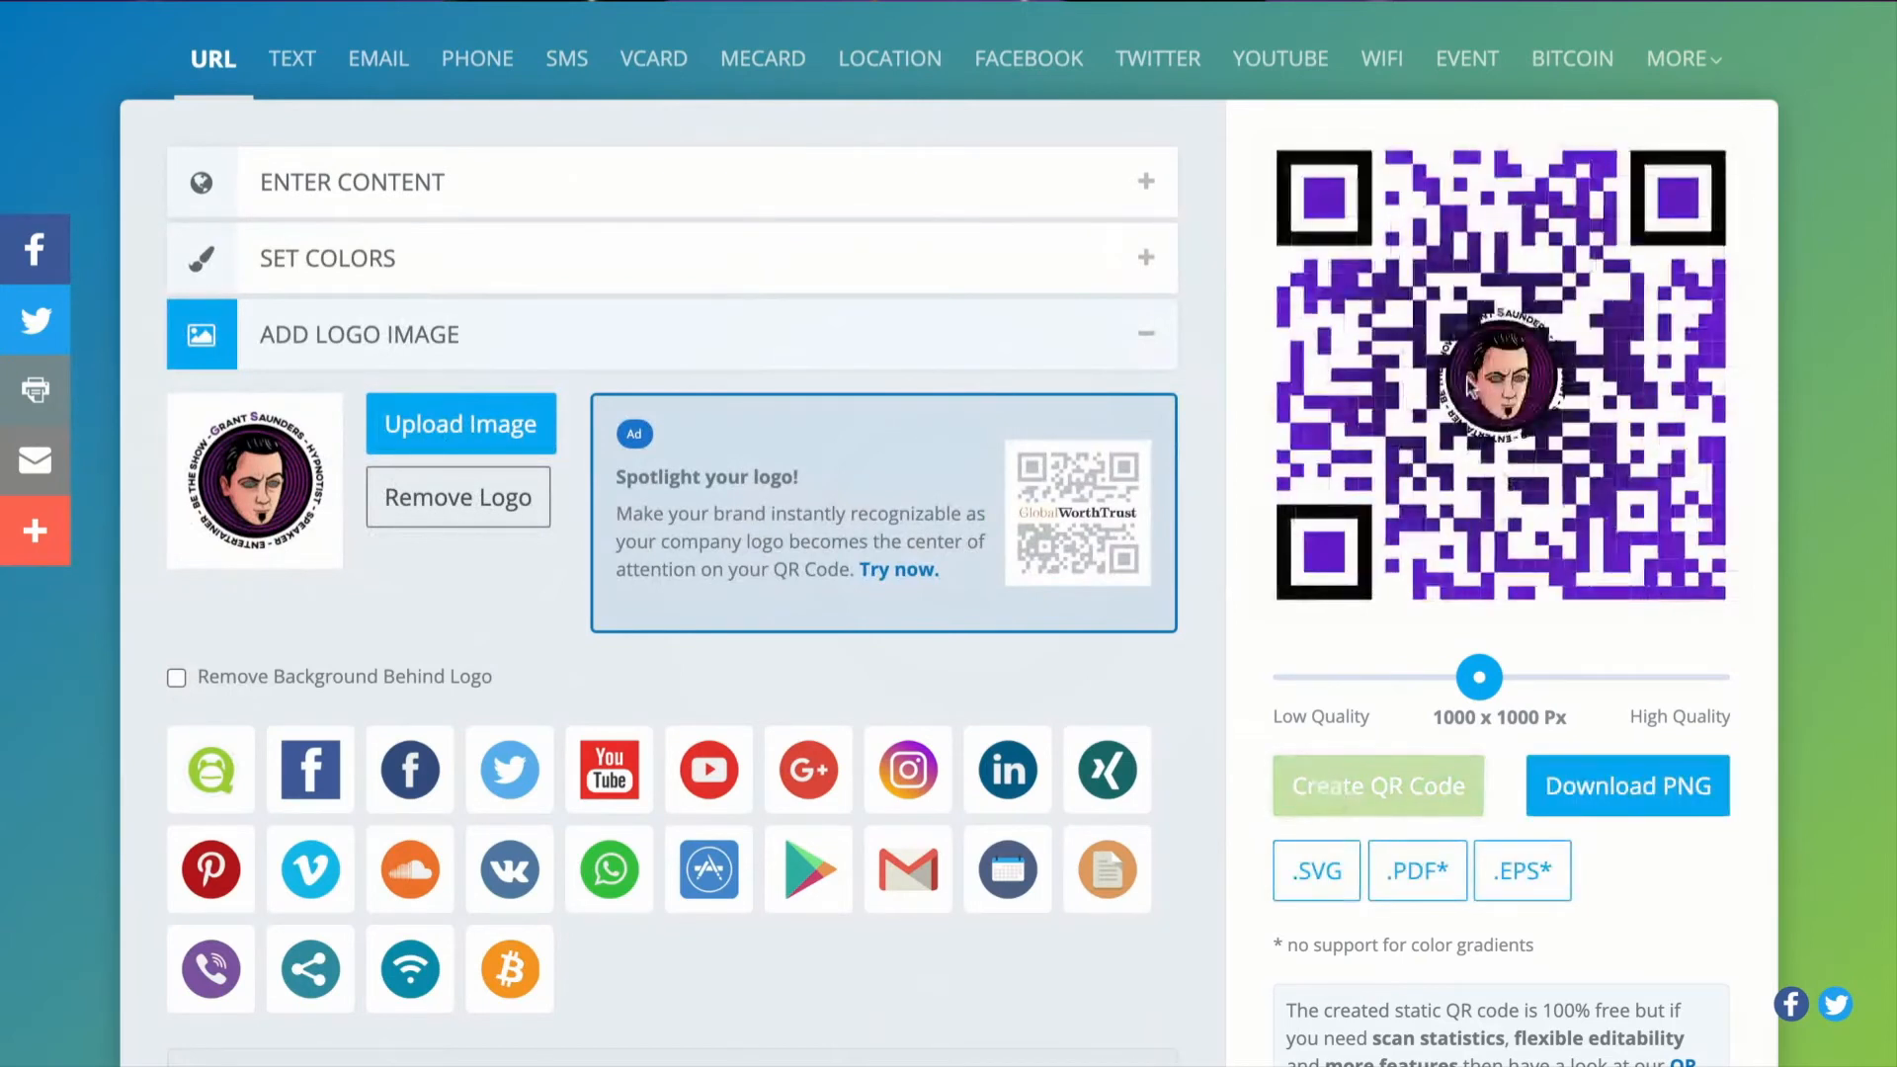
{"action": "left_click", "coordinate": [175, 677]}
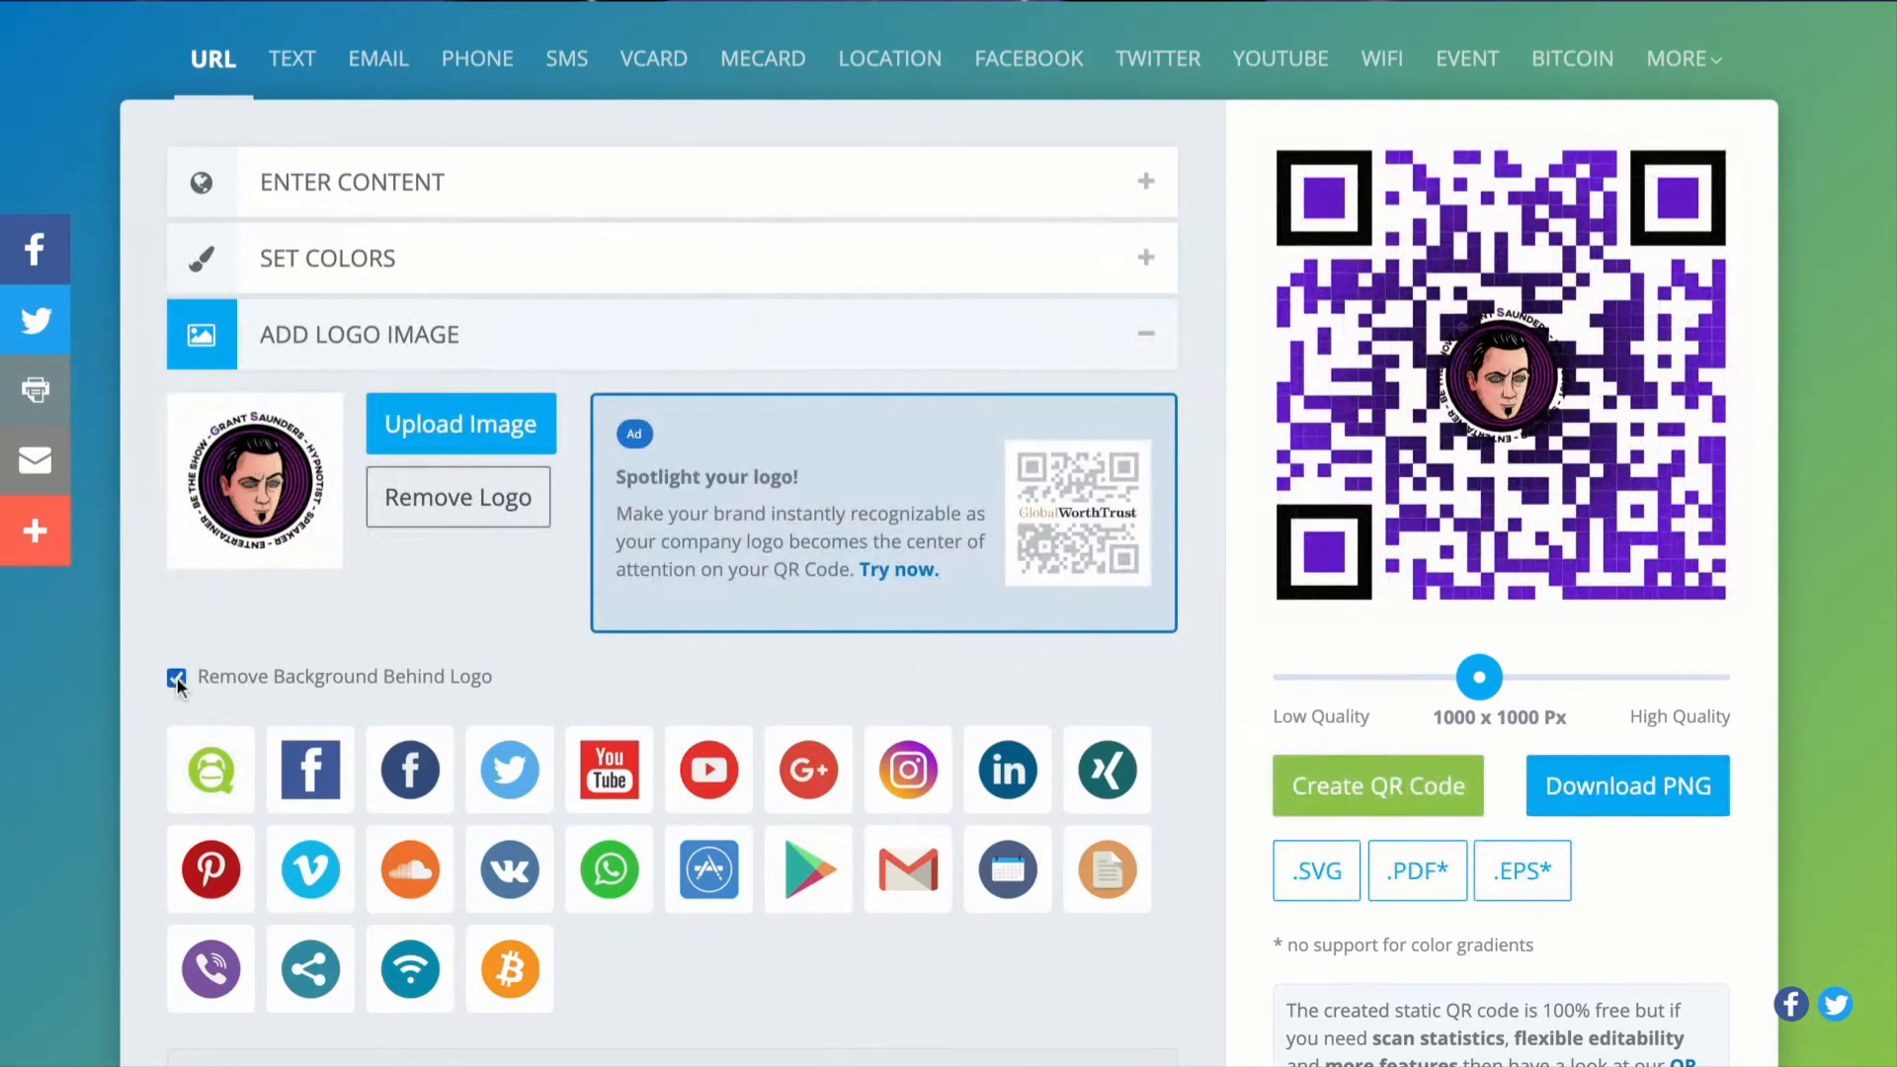
{"action": "left_click", "coordinate": [1389, 805]}
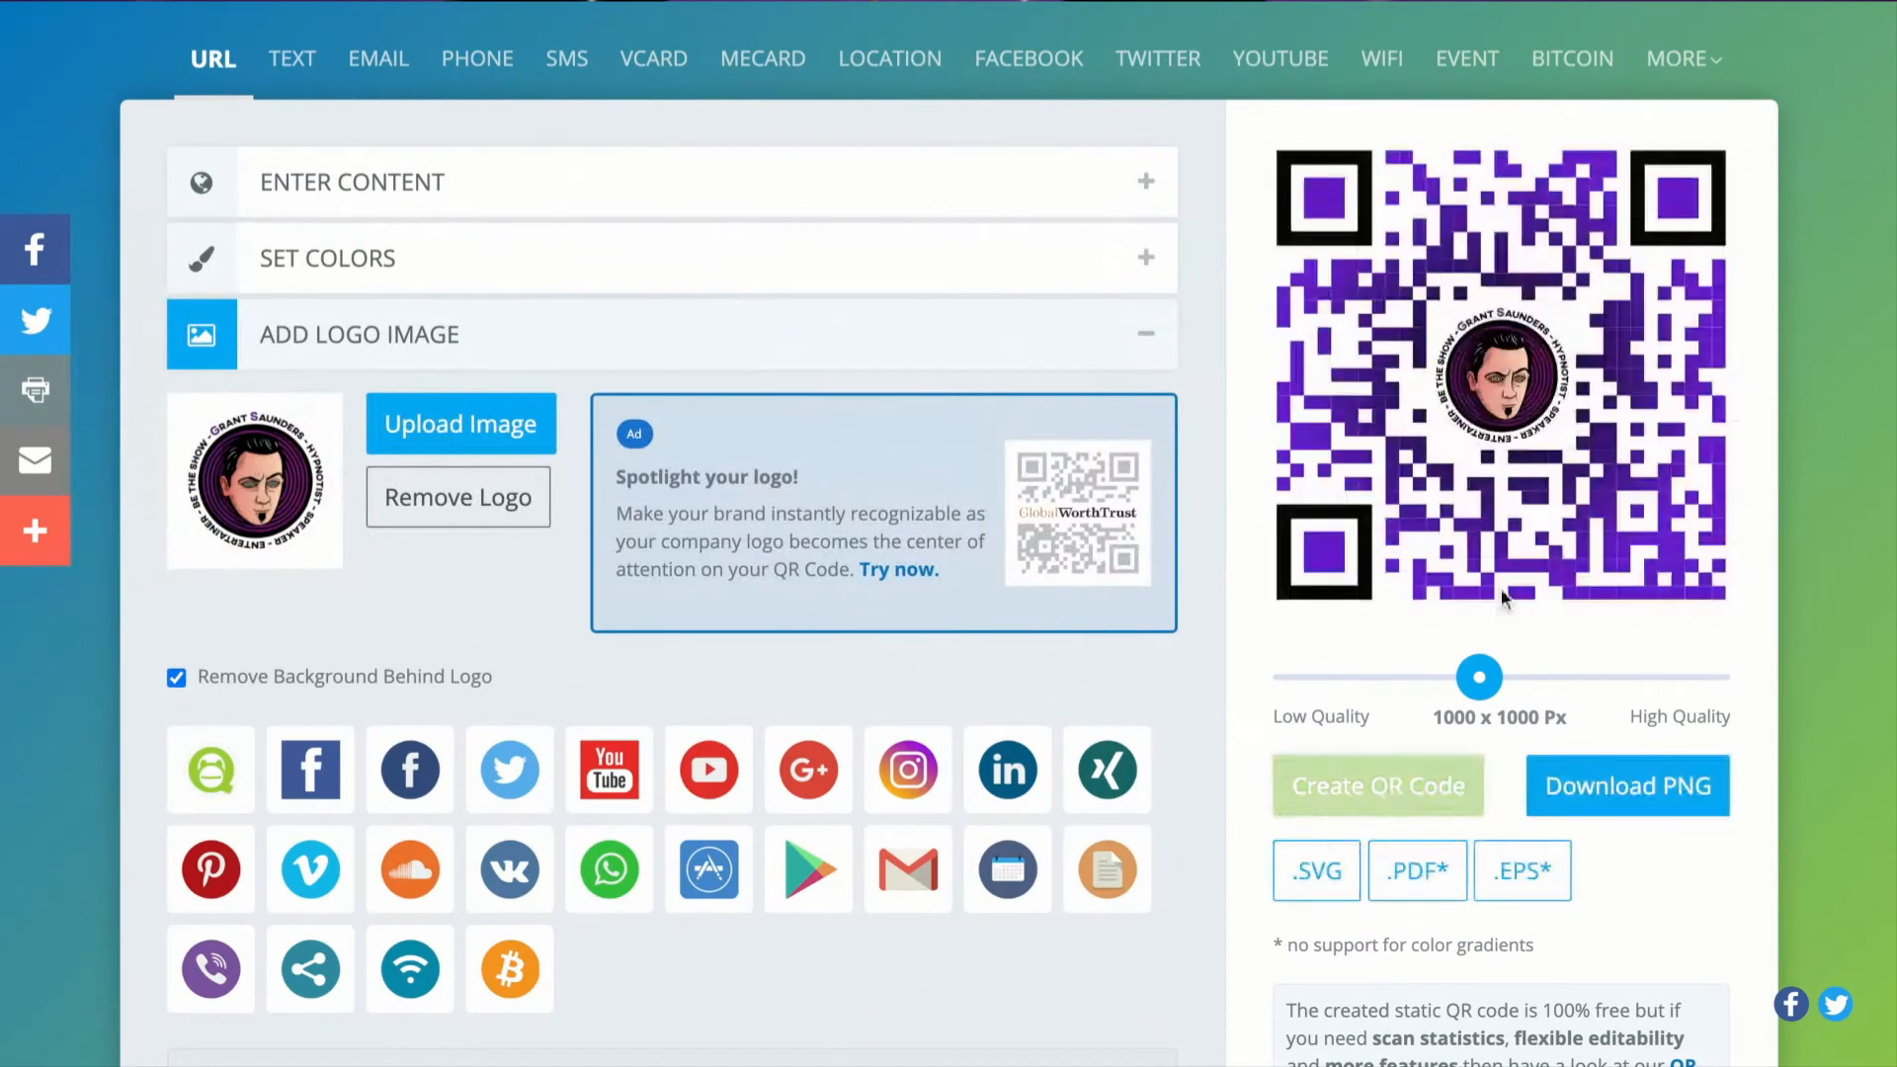
Open the design customization options and look through the available body, eye frame and eye ball shapes
{"action": "scroll", "coordinate": [390, 547], "scroll_direction": "down", "scroll_amount": 1}
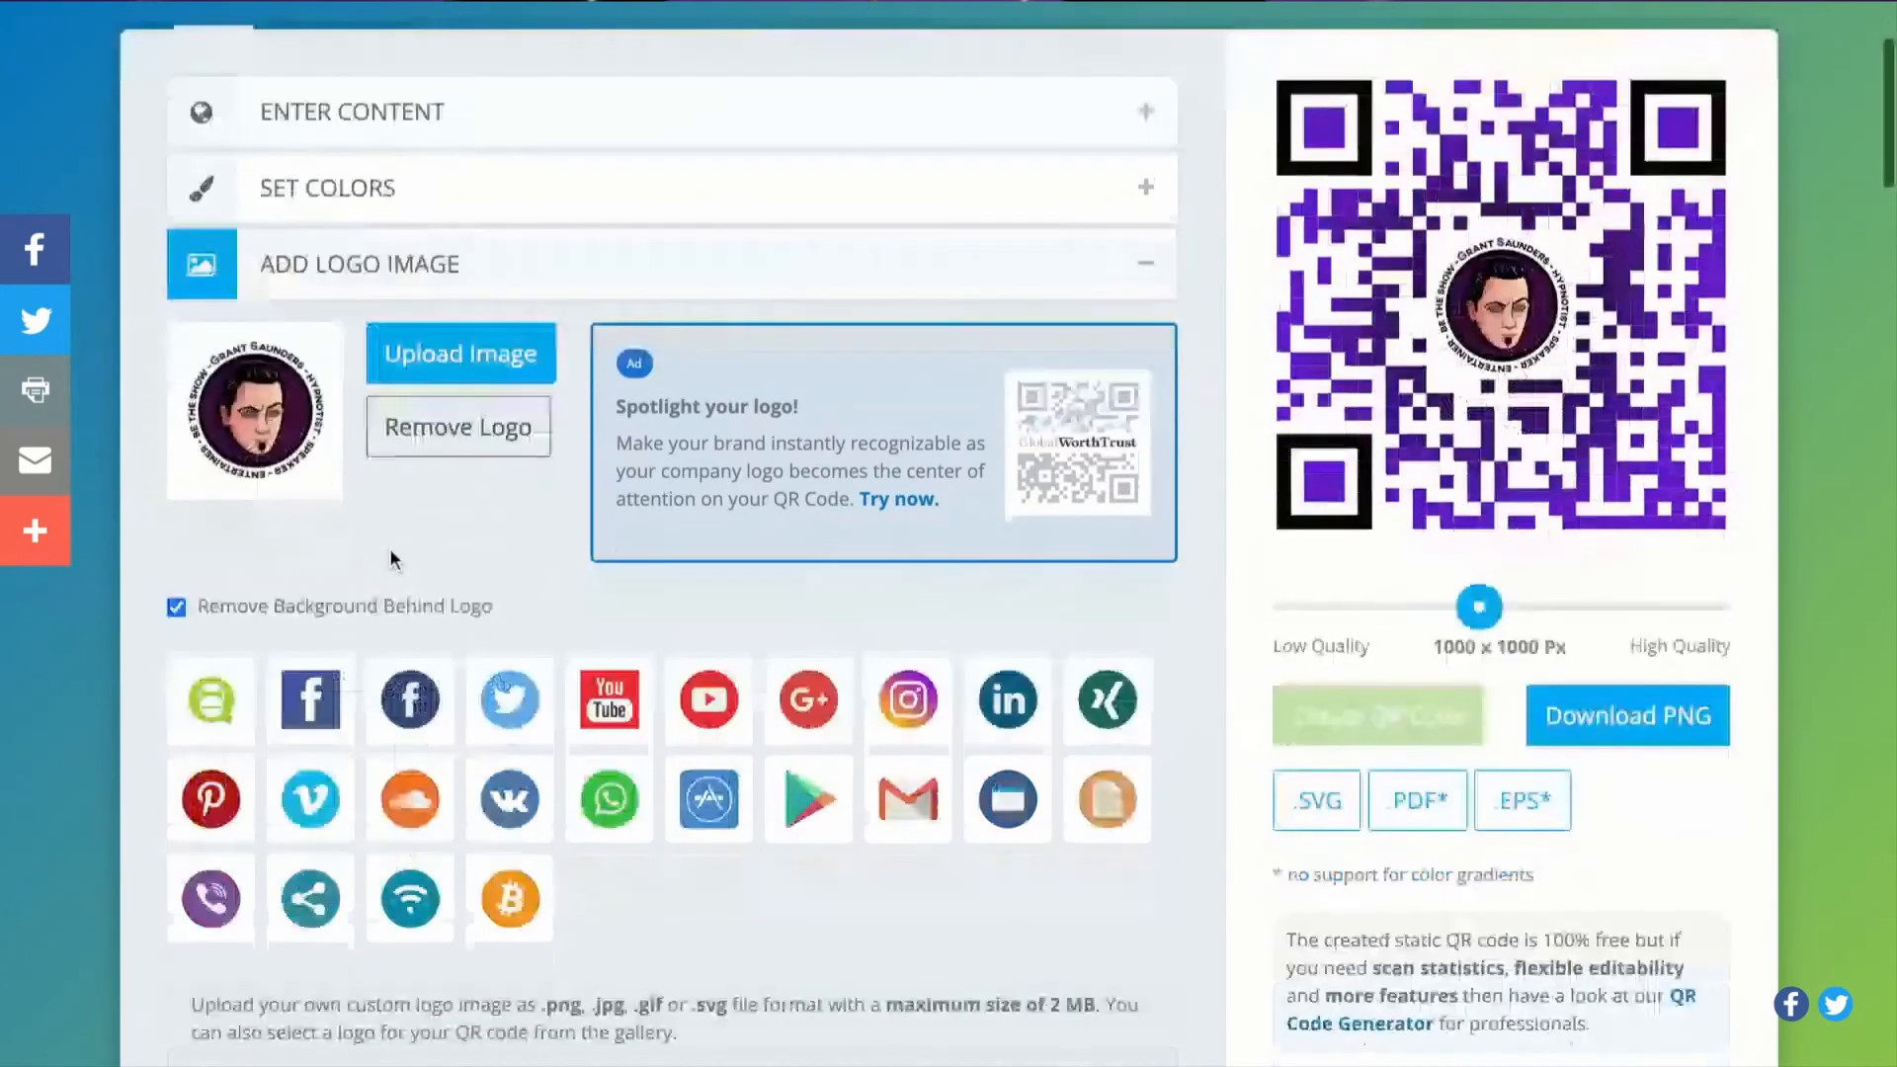
{"action": "scroll", "coordinate": [689, 625], "scroll_direction": "down", "scroll_amount": 2}
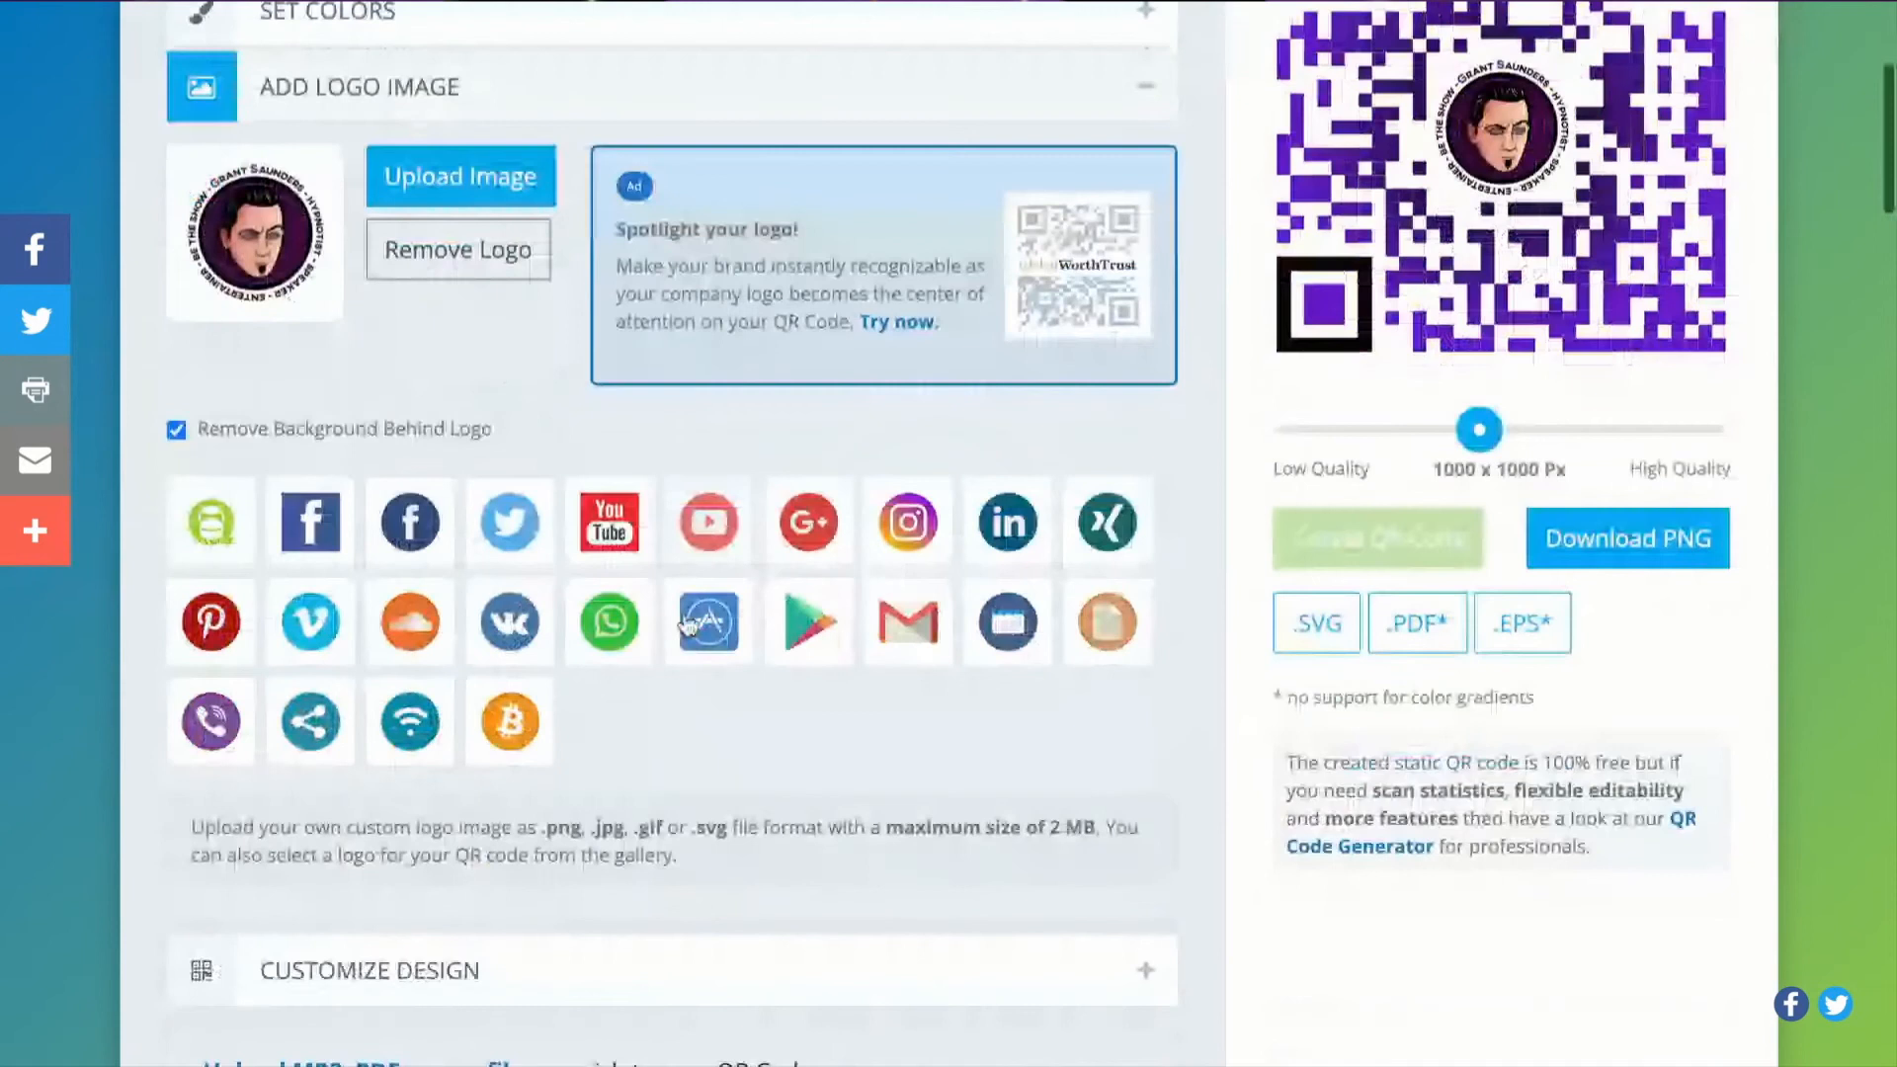
{"action": "scroll", "coordinate": [689, 626], "scroll_direction": "down", "scroll_amount": 1}
{"action": "scroll", "coordinate": [689, 625], "scroll_direction": "down", "scroll_amount": 1}
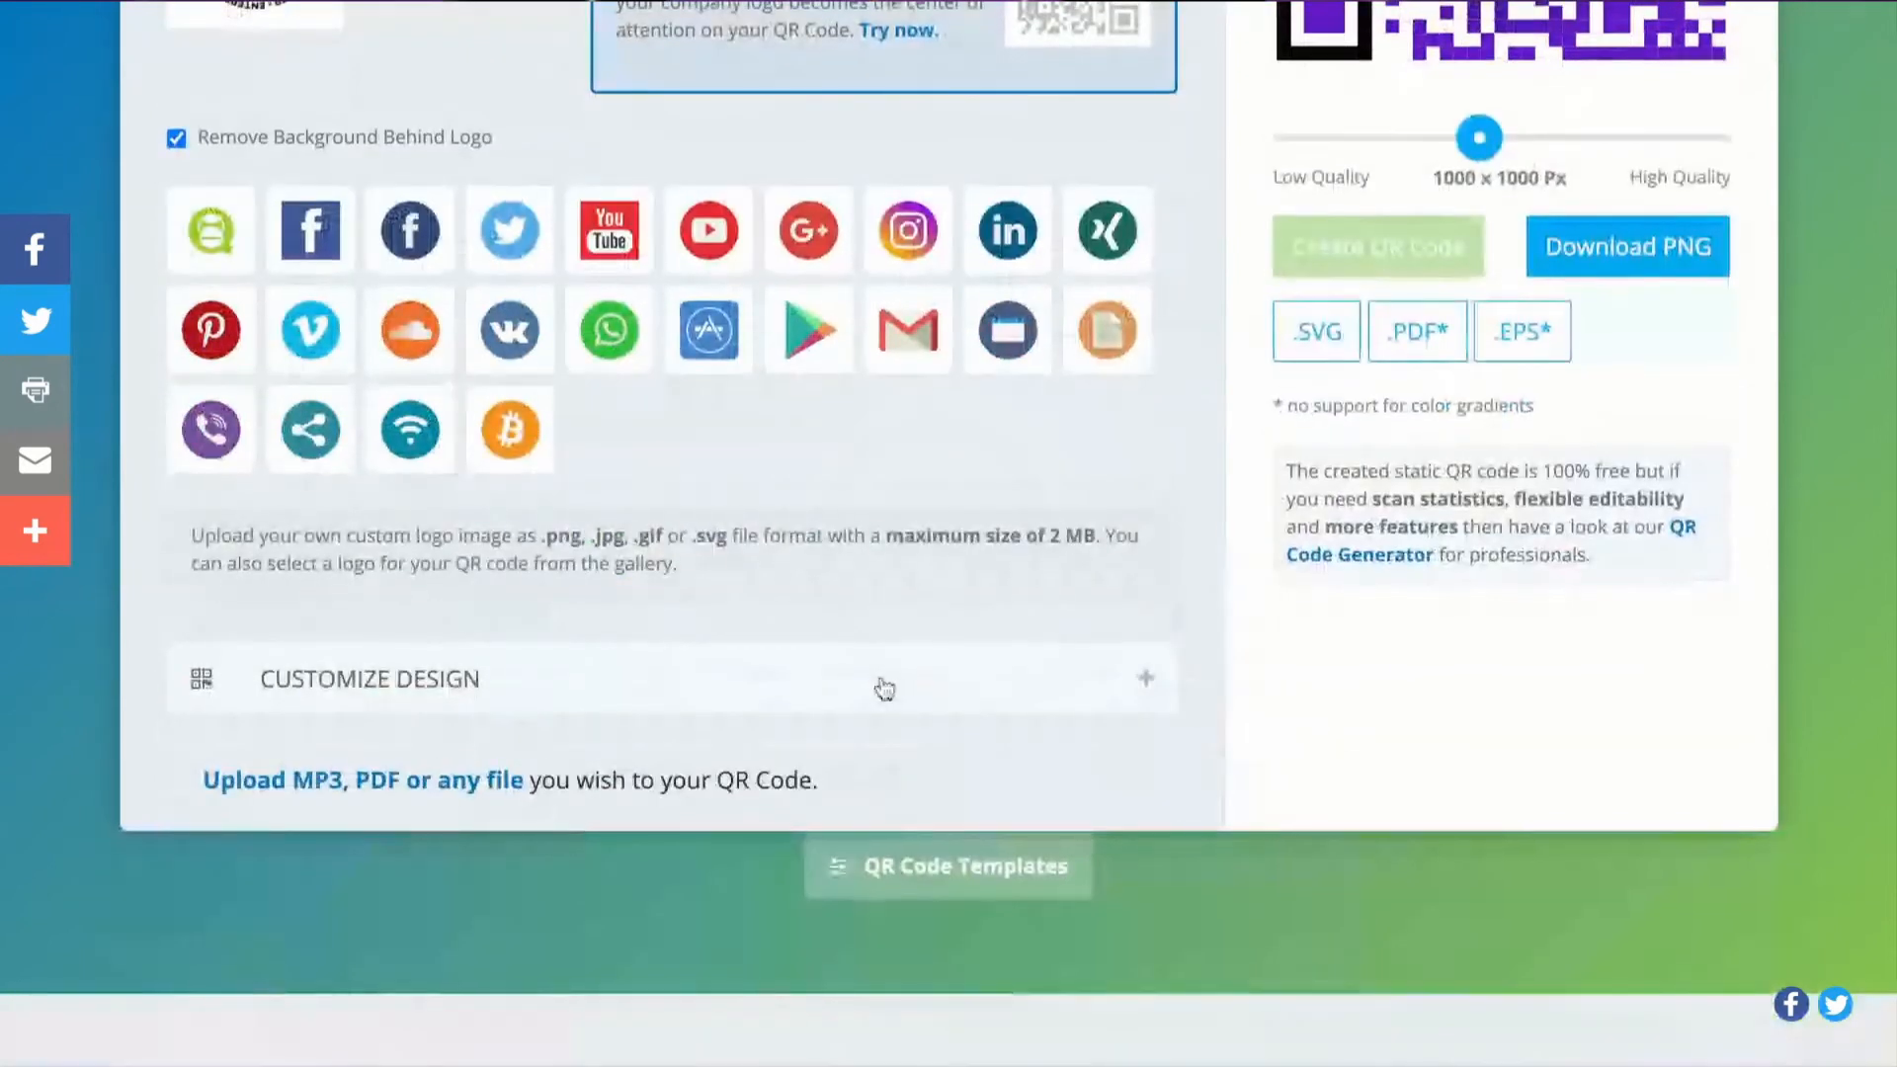
{"action": "scroll", "coordinate": [886, 689], "scroll_direction": "up", "scroll_amount": 5}
{"action": "scroll", "coordinate": [885, 689], "scroll_direction": "down", "scroll_amount": 2}
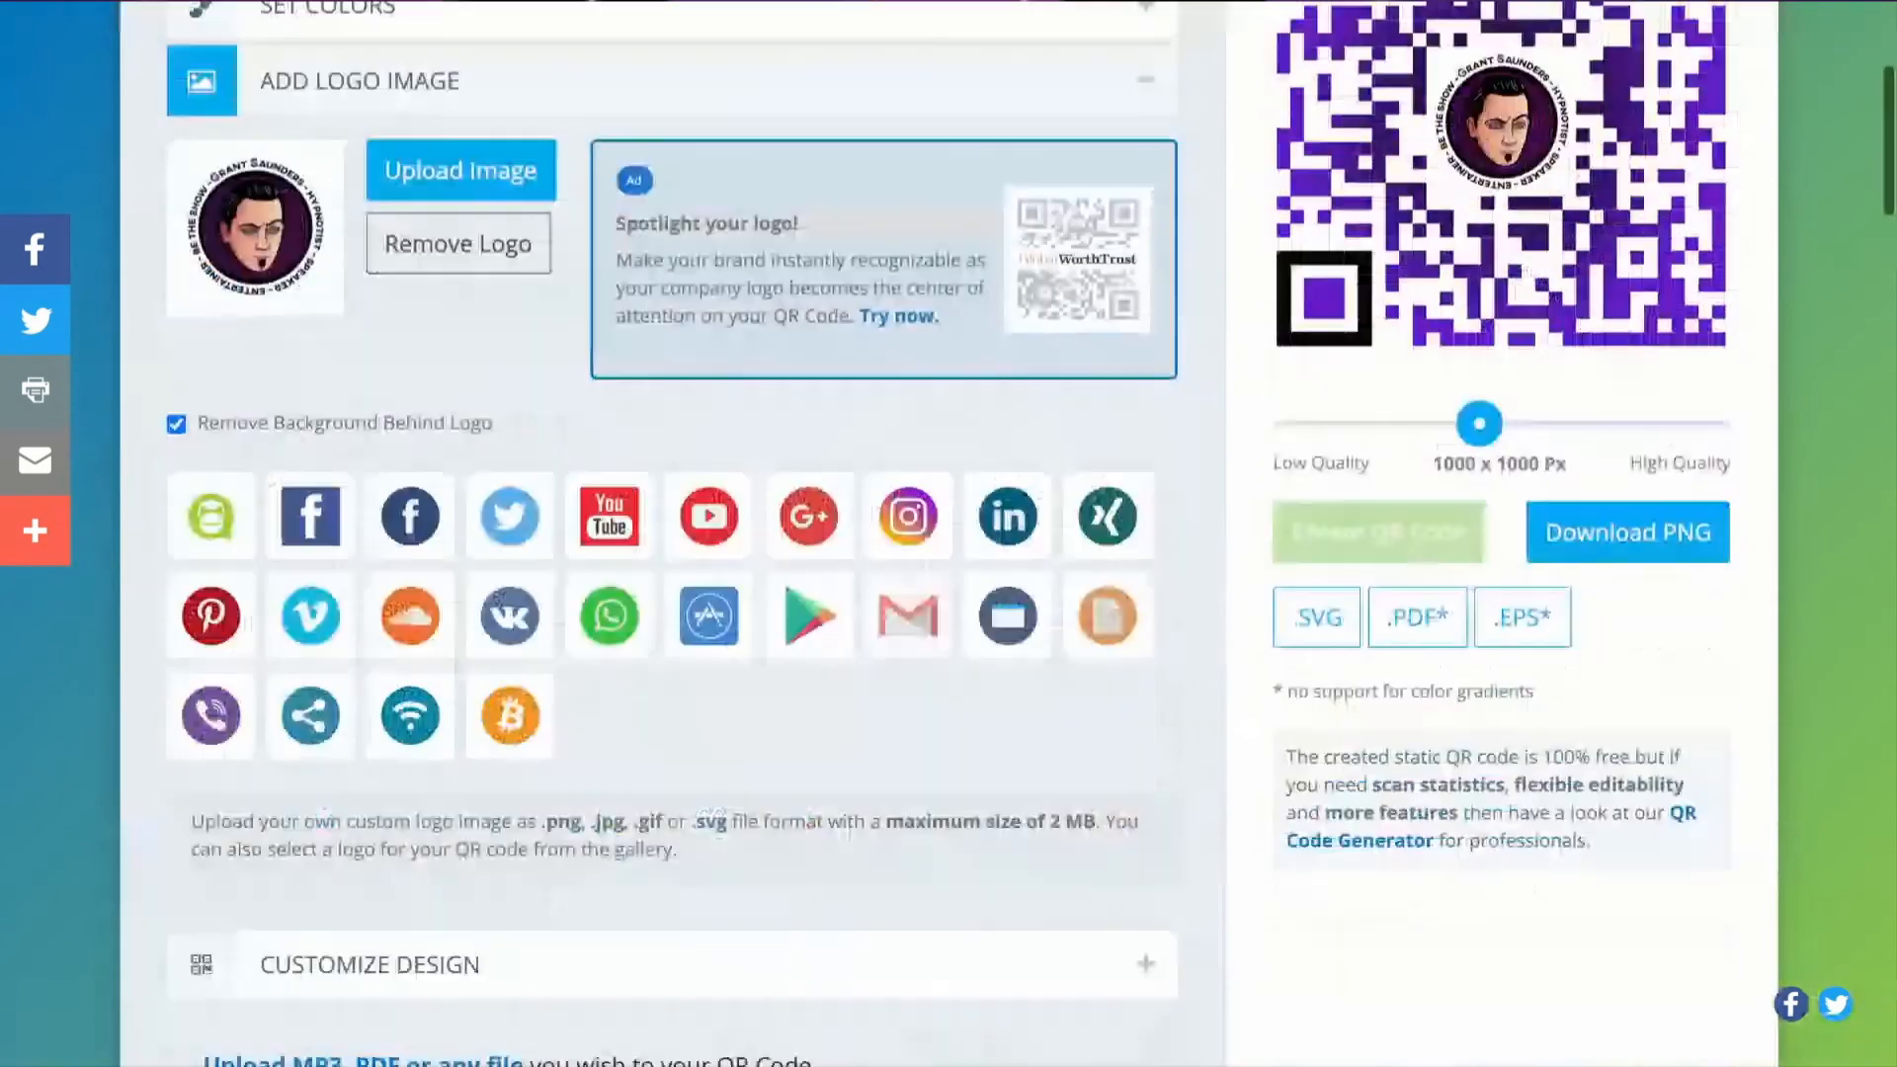
{"action": "scroll", "coordinate": [885, 593], "scroll_direction": "down", "scroll_amount": 2}
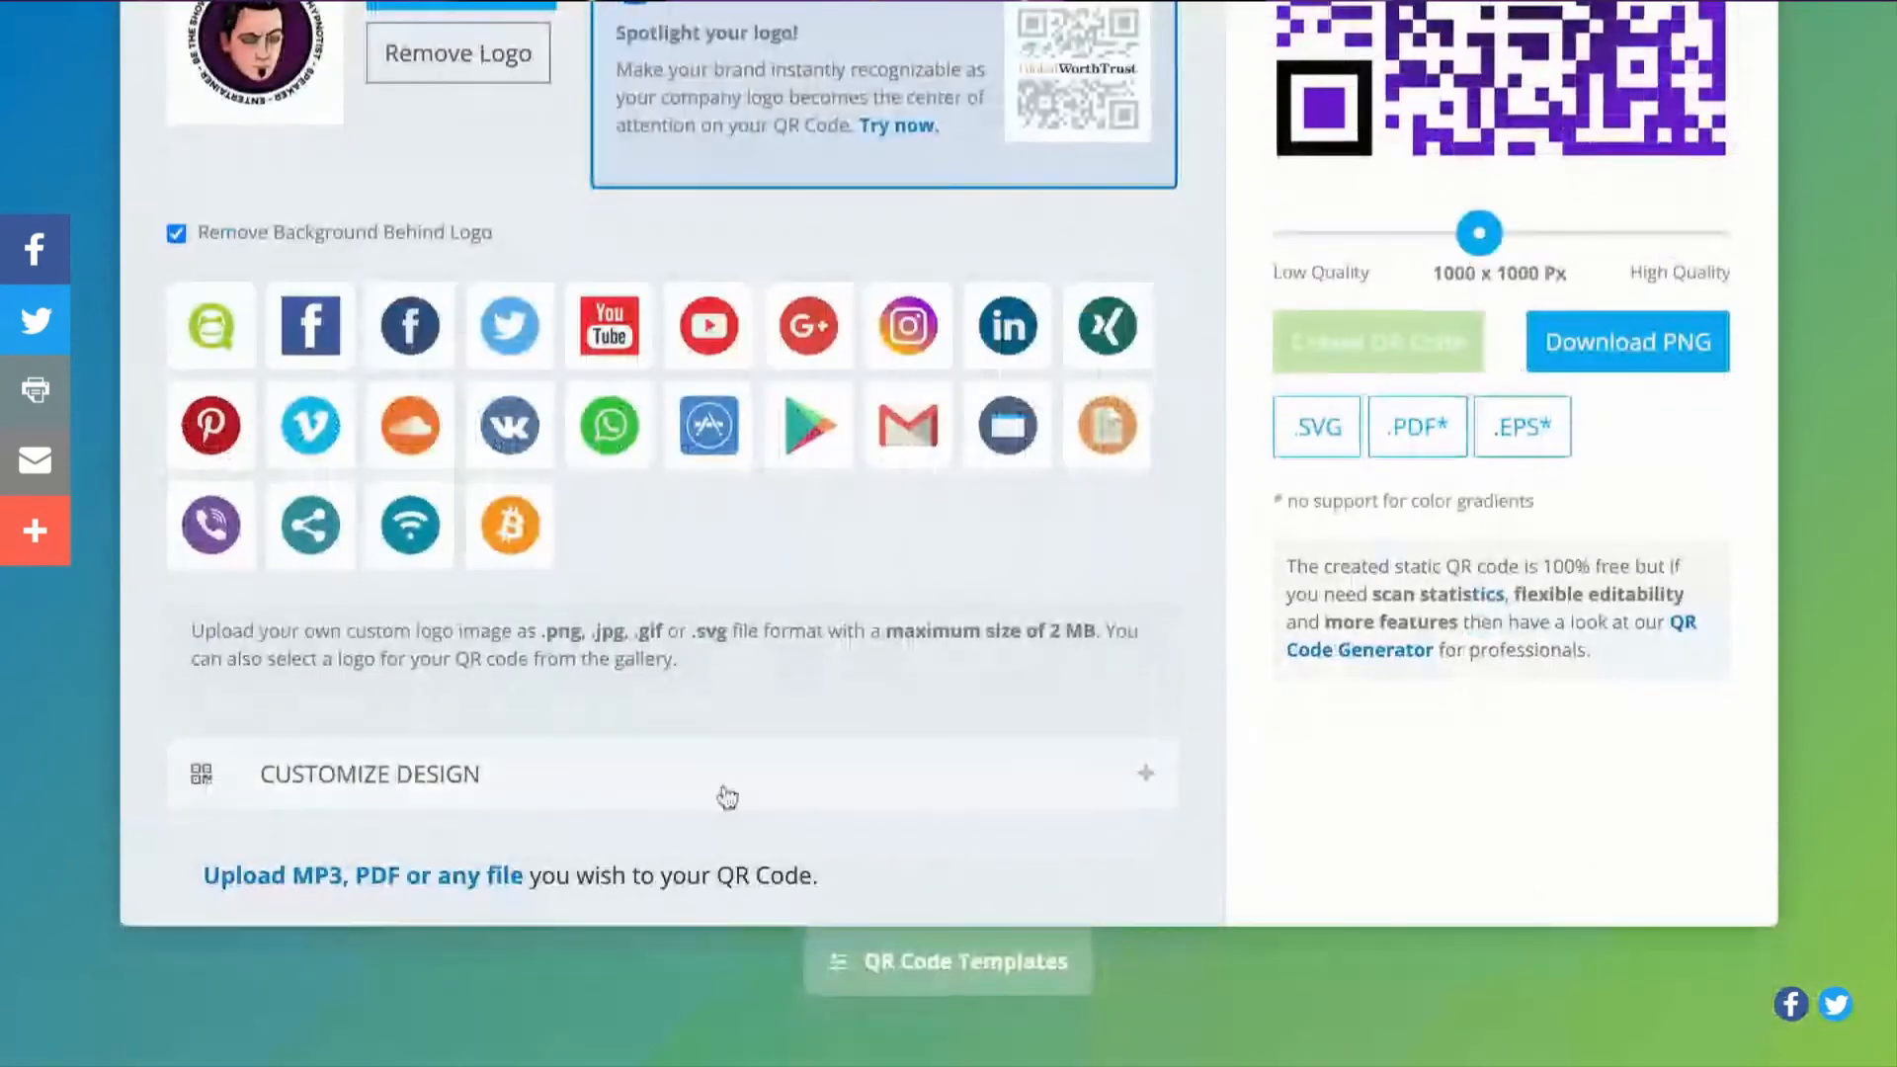
{"action": "left_click", "coordinate": [722, 797]}
{"action": "scroll", "coordinate": [592, 681], "scroll_direction": "down", "scroll_amount": 1}
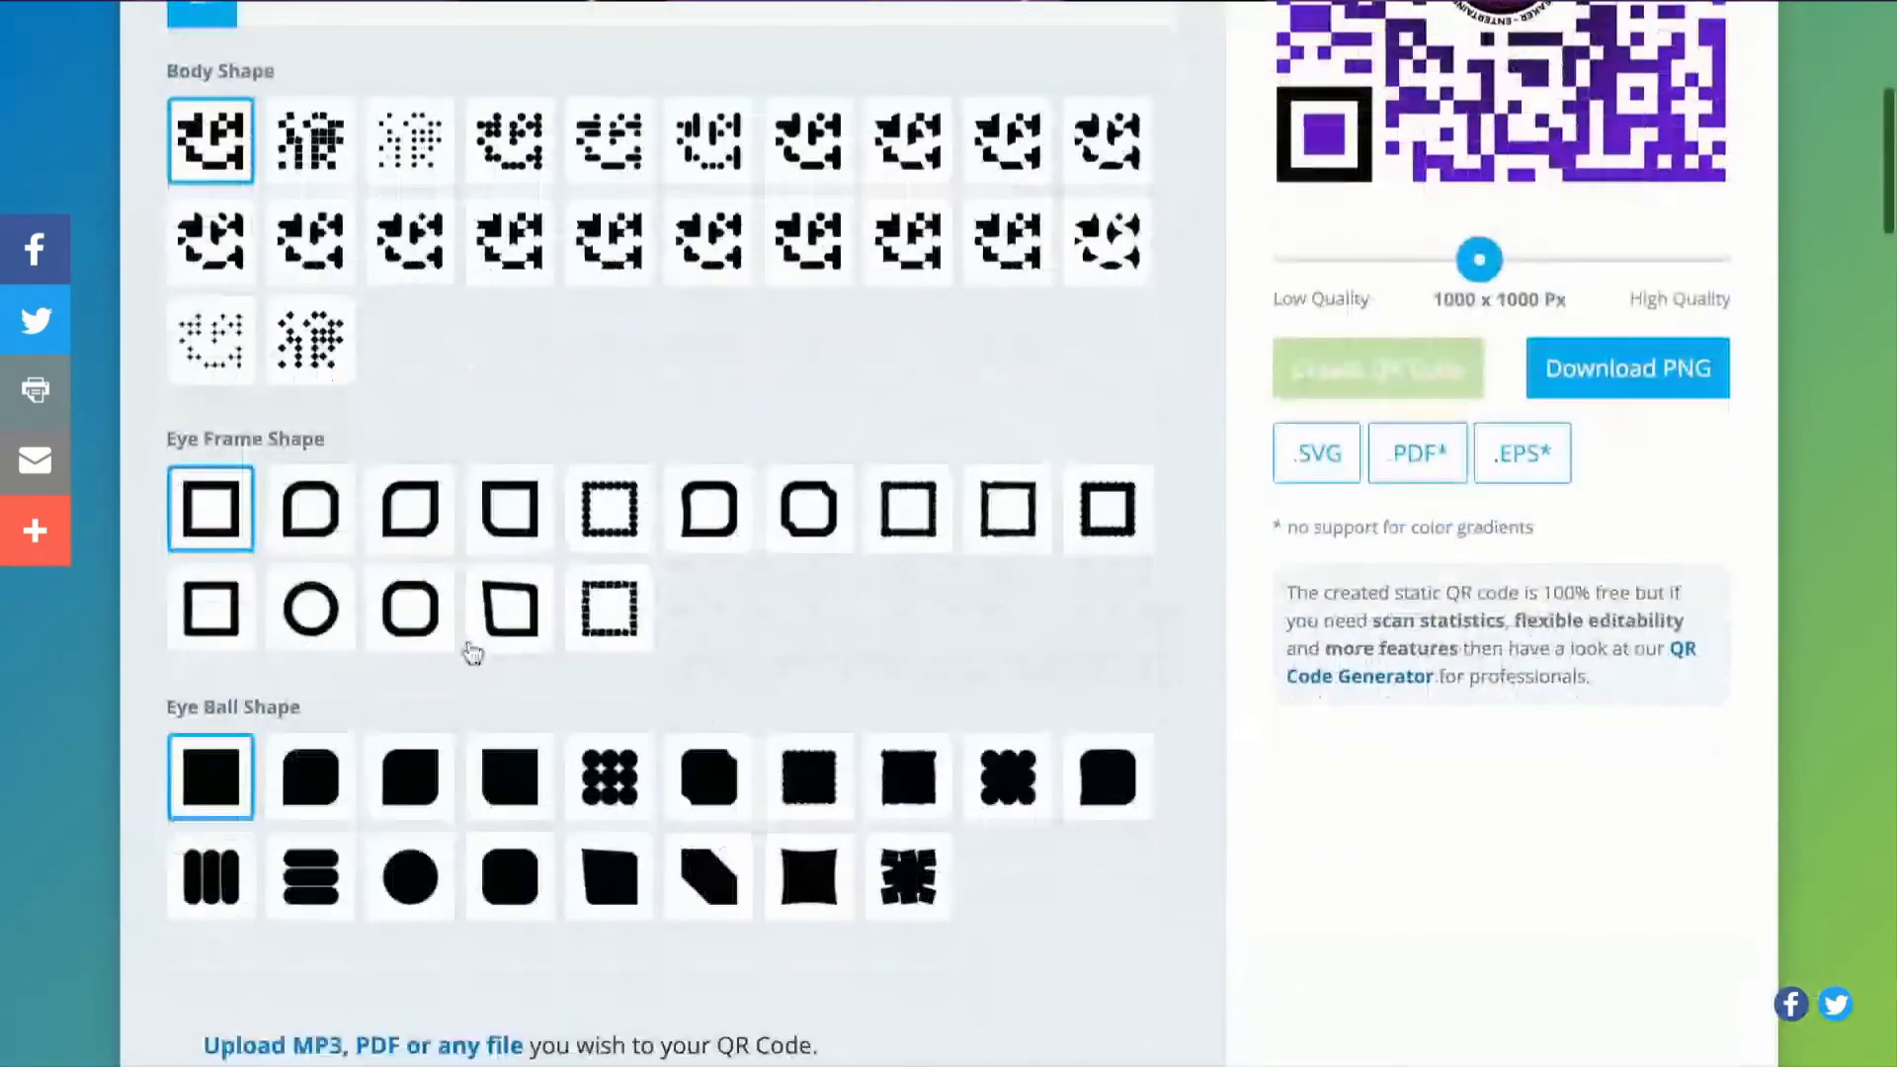
{"action": "scroll", "coordinate": [359, 495], "scroll_direction": "up", "scroll_amount": 1}
{"action": "scroll", "coordinate": [356, 459], "scroll_direction": "up", "scroll_amount": 2}
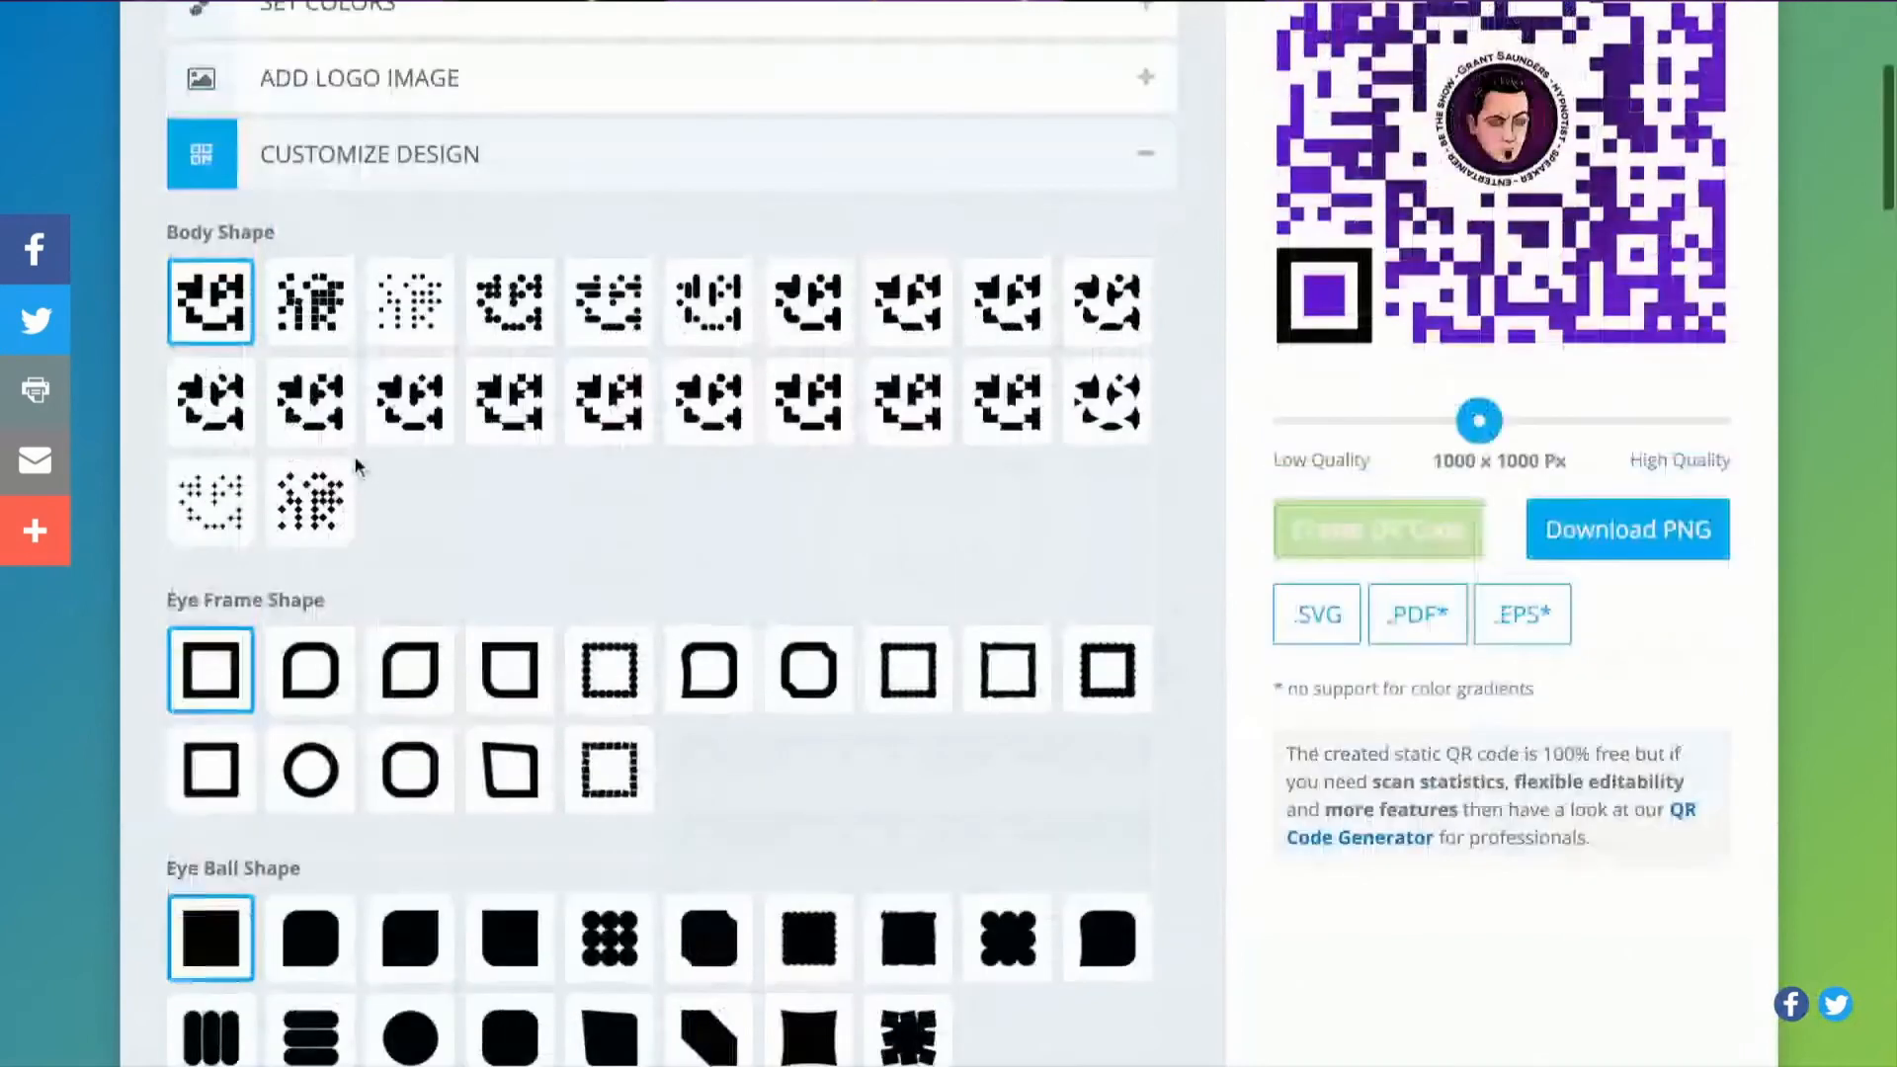
{"action": "scroll", "coordinate": [288, 469], "scroll_direction": "up", "scroll_amount": 1}
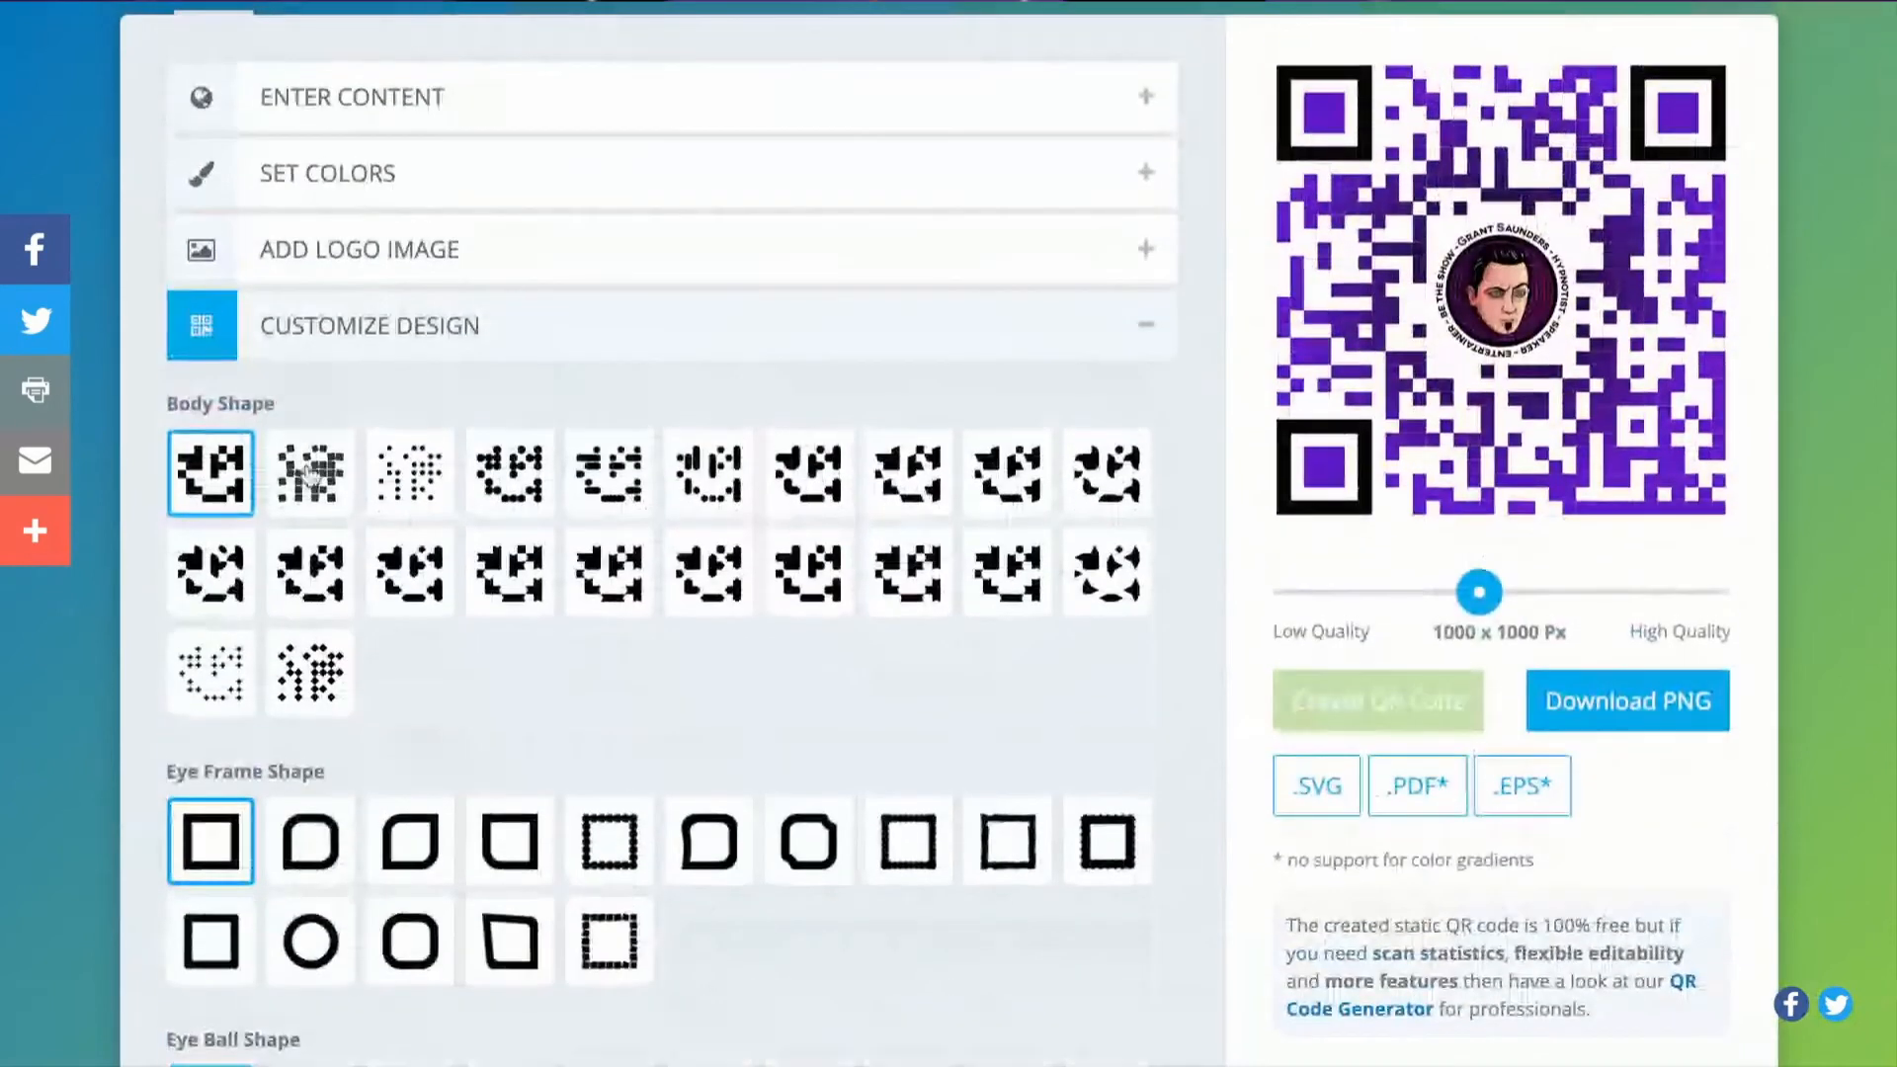
Try the loose squares, small dots and horizontal bars body shapes, regenerating the QR code for each one
{"action": "left_click", "coordinate": [289, 472]}
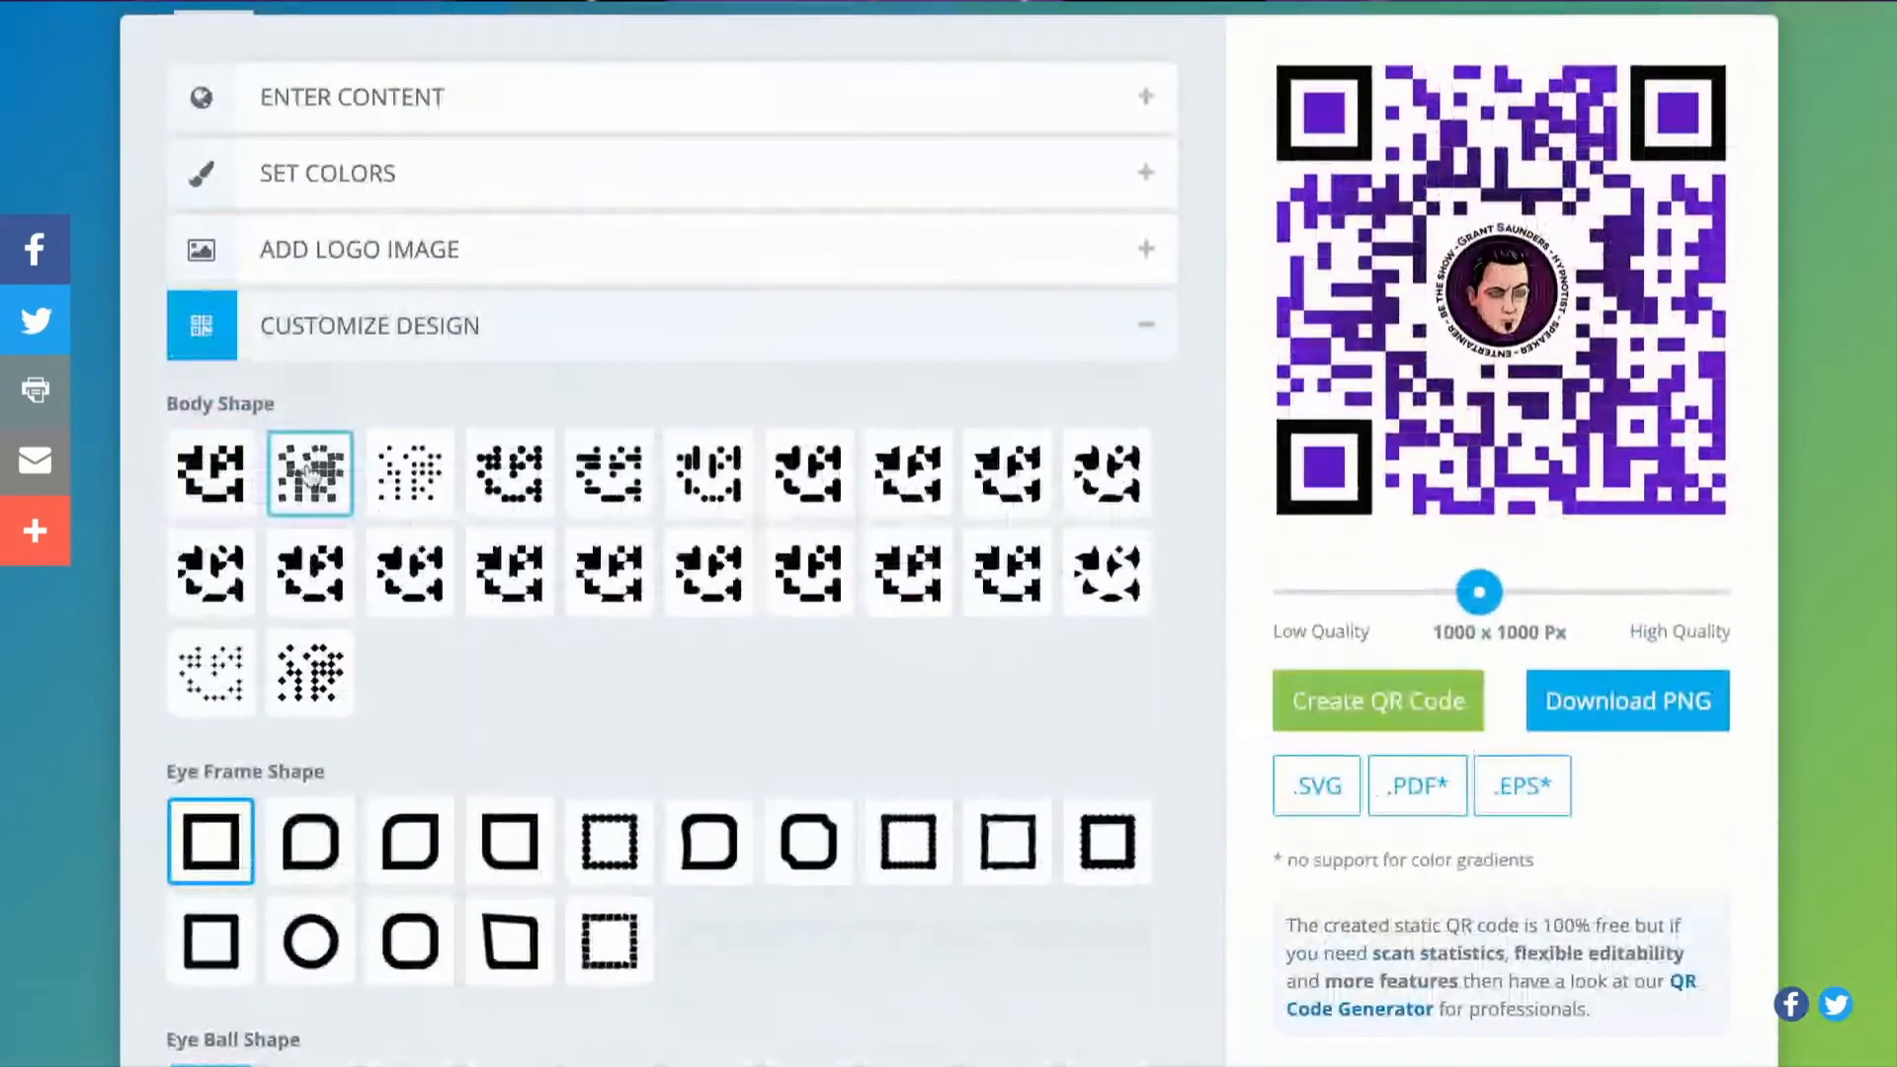
{"action": "left_click", "coordinate": [1360, 700]}
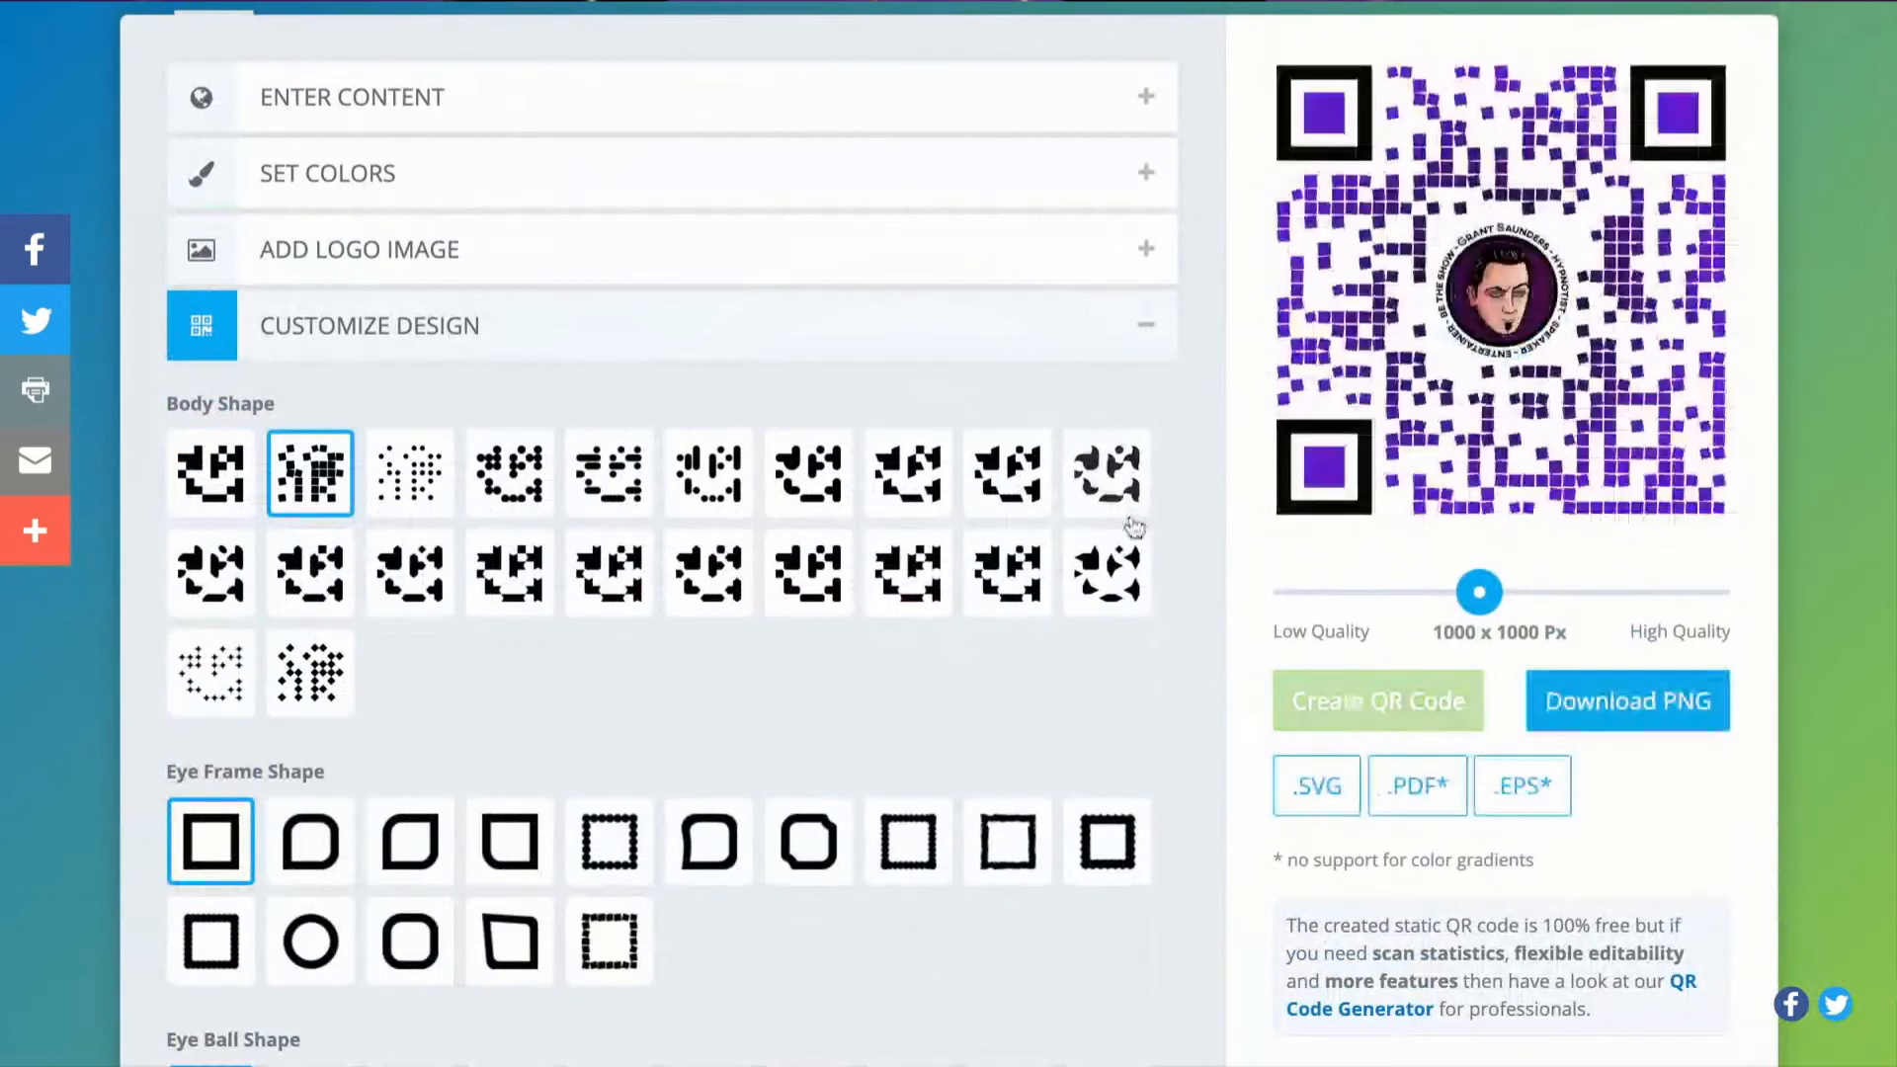
{"action": "left_click", "coordinate": [416, 494]}
{"action": "left_click", "coordinate": [1329, 686]}
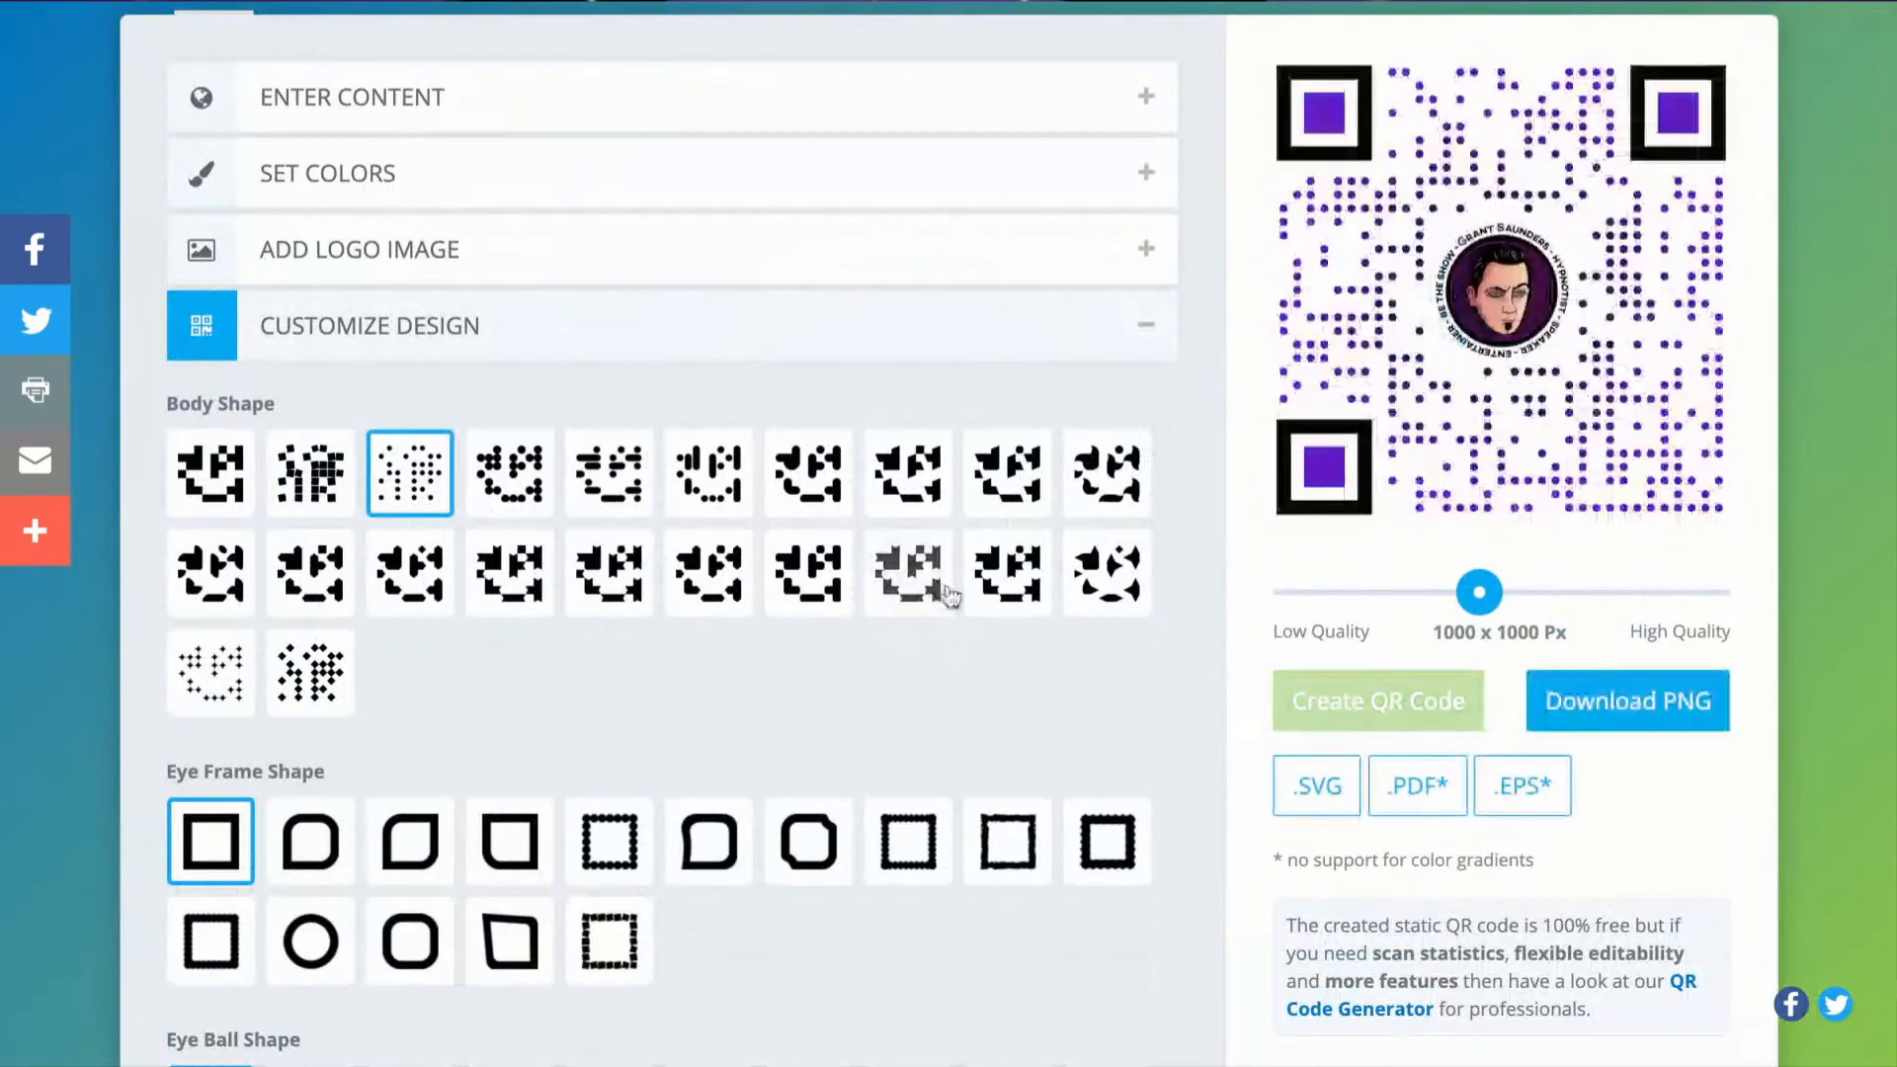
{"action": "left_click", "coordinate": [623, 484]}
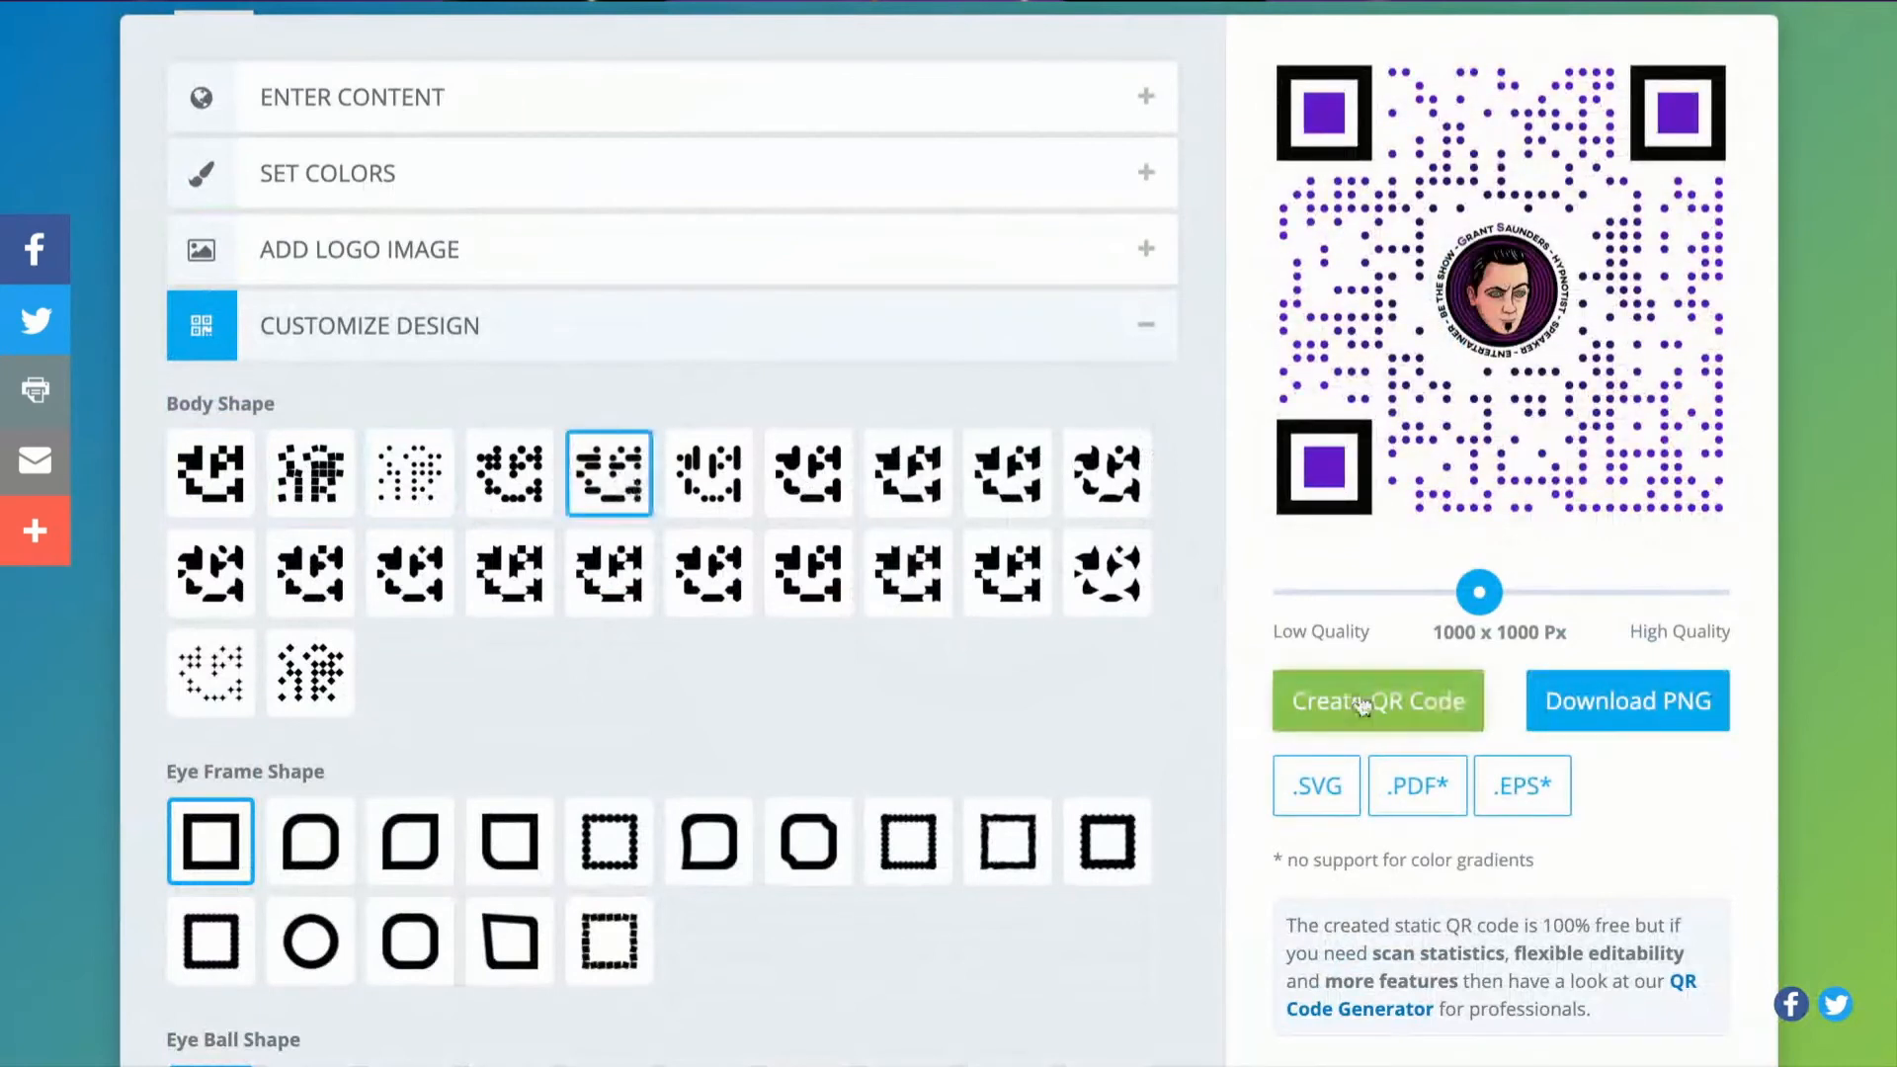
{"action": "left_click", "coordinate": [1367, 704]}
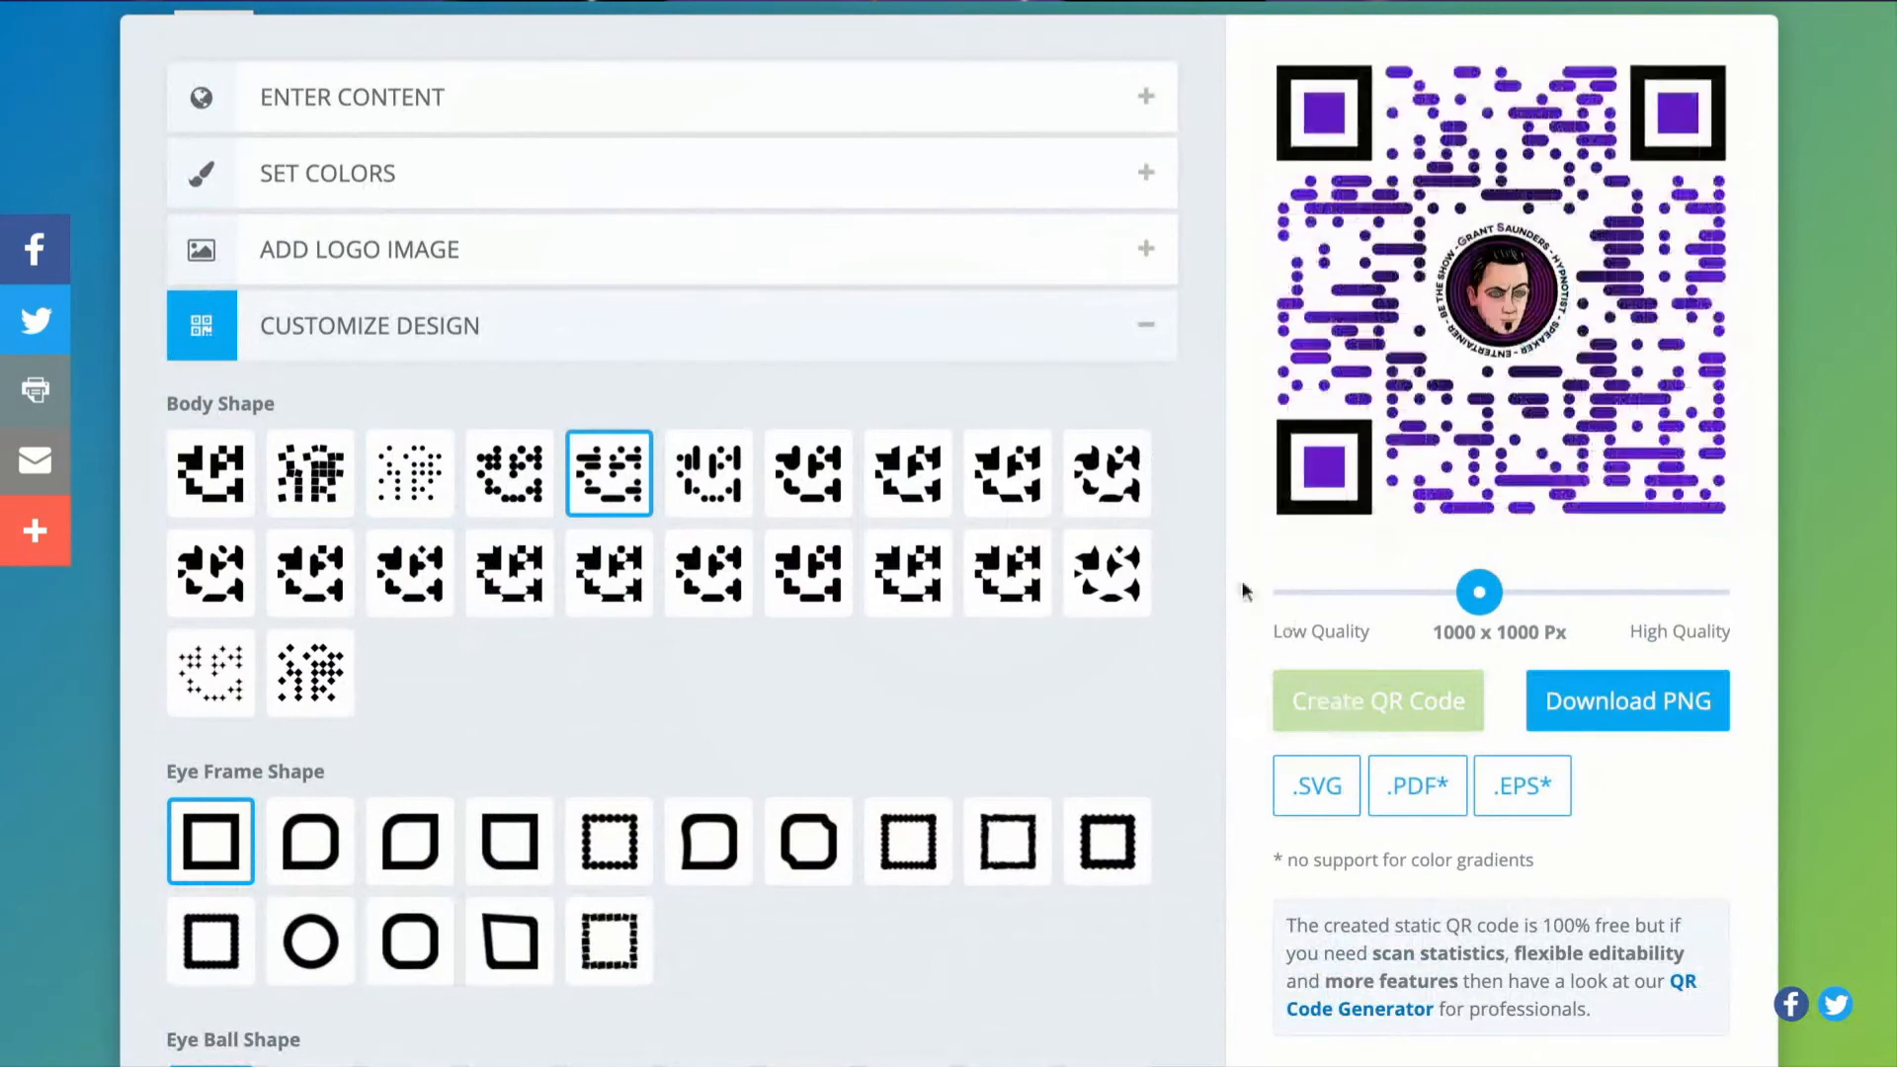
Choose the diamond body shape and the rounded eye frame with one square corner, regenerating the QR code after each
{"action": "left_click", "coordinate": [311, 673]}
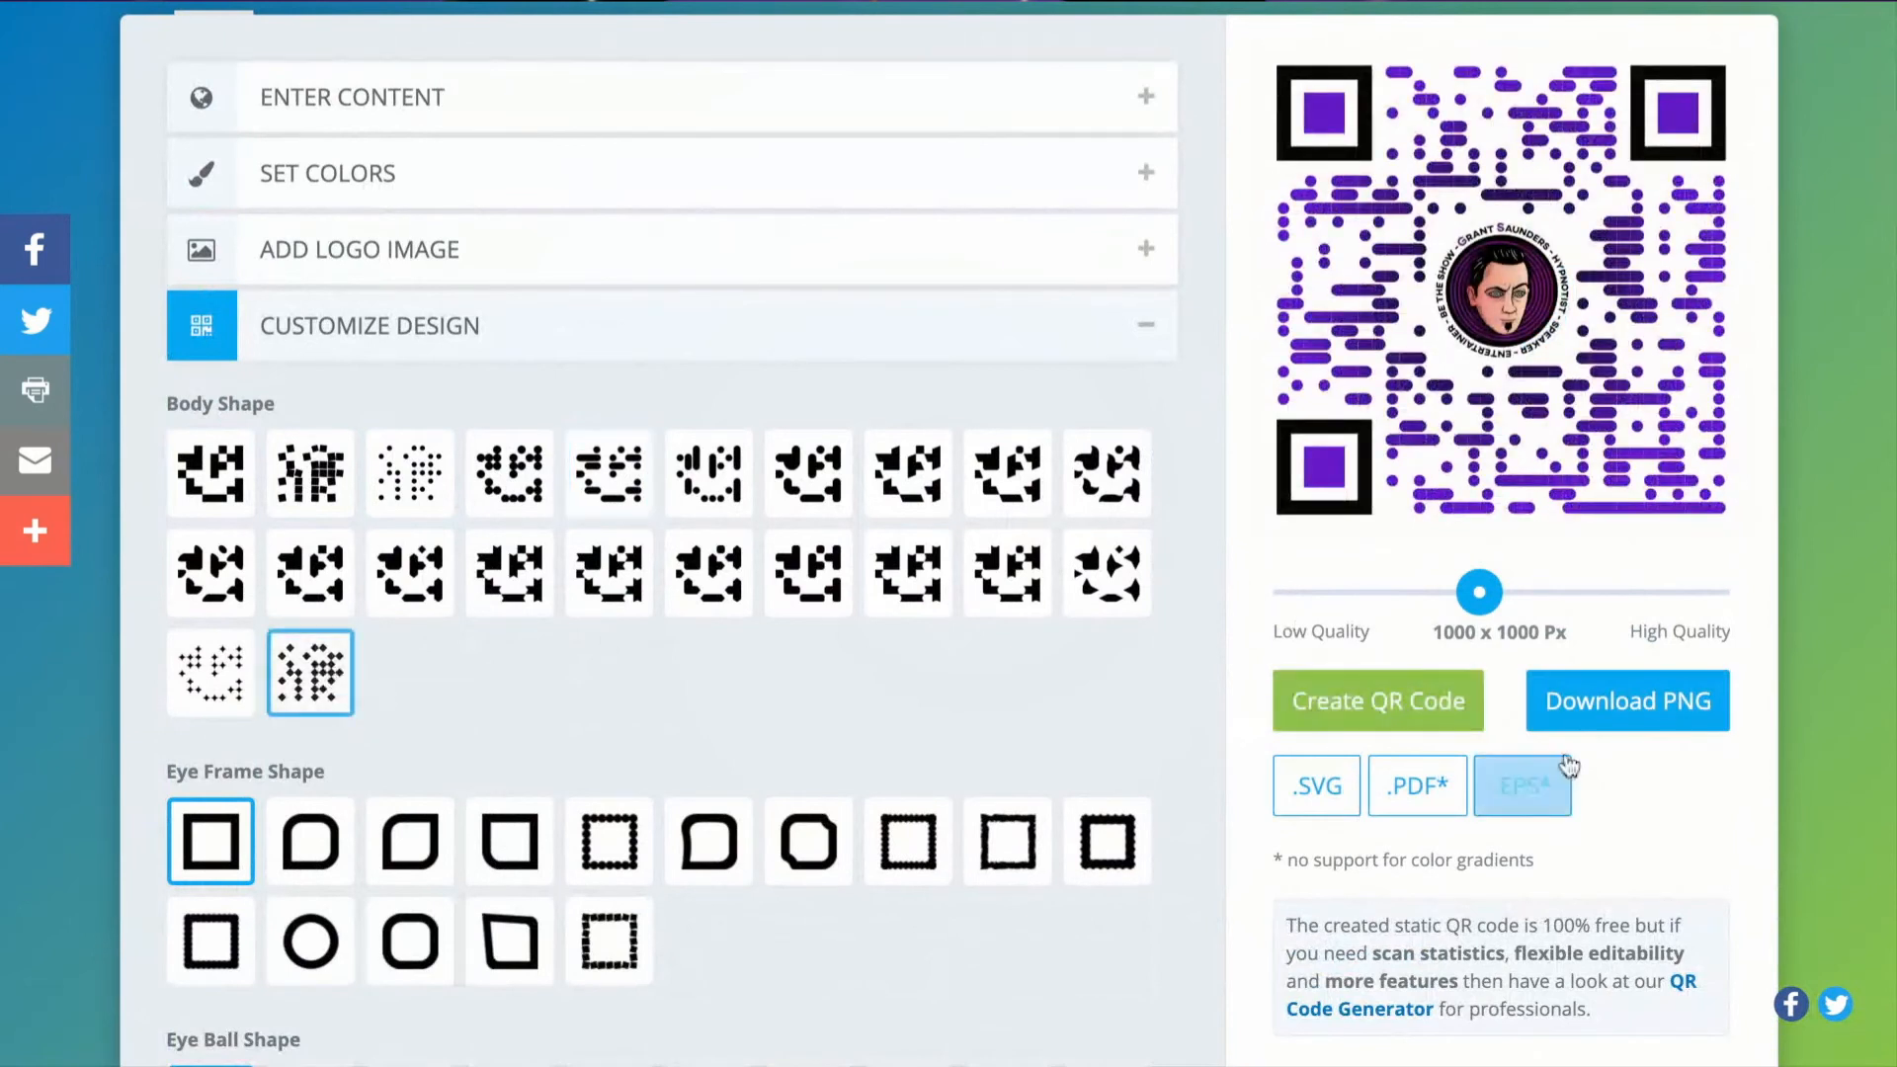
{"action": "left_click", "coordinate": [1426, 707]}
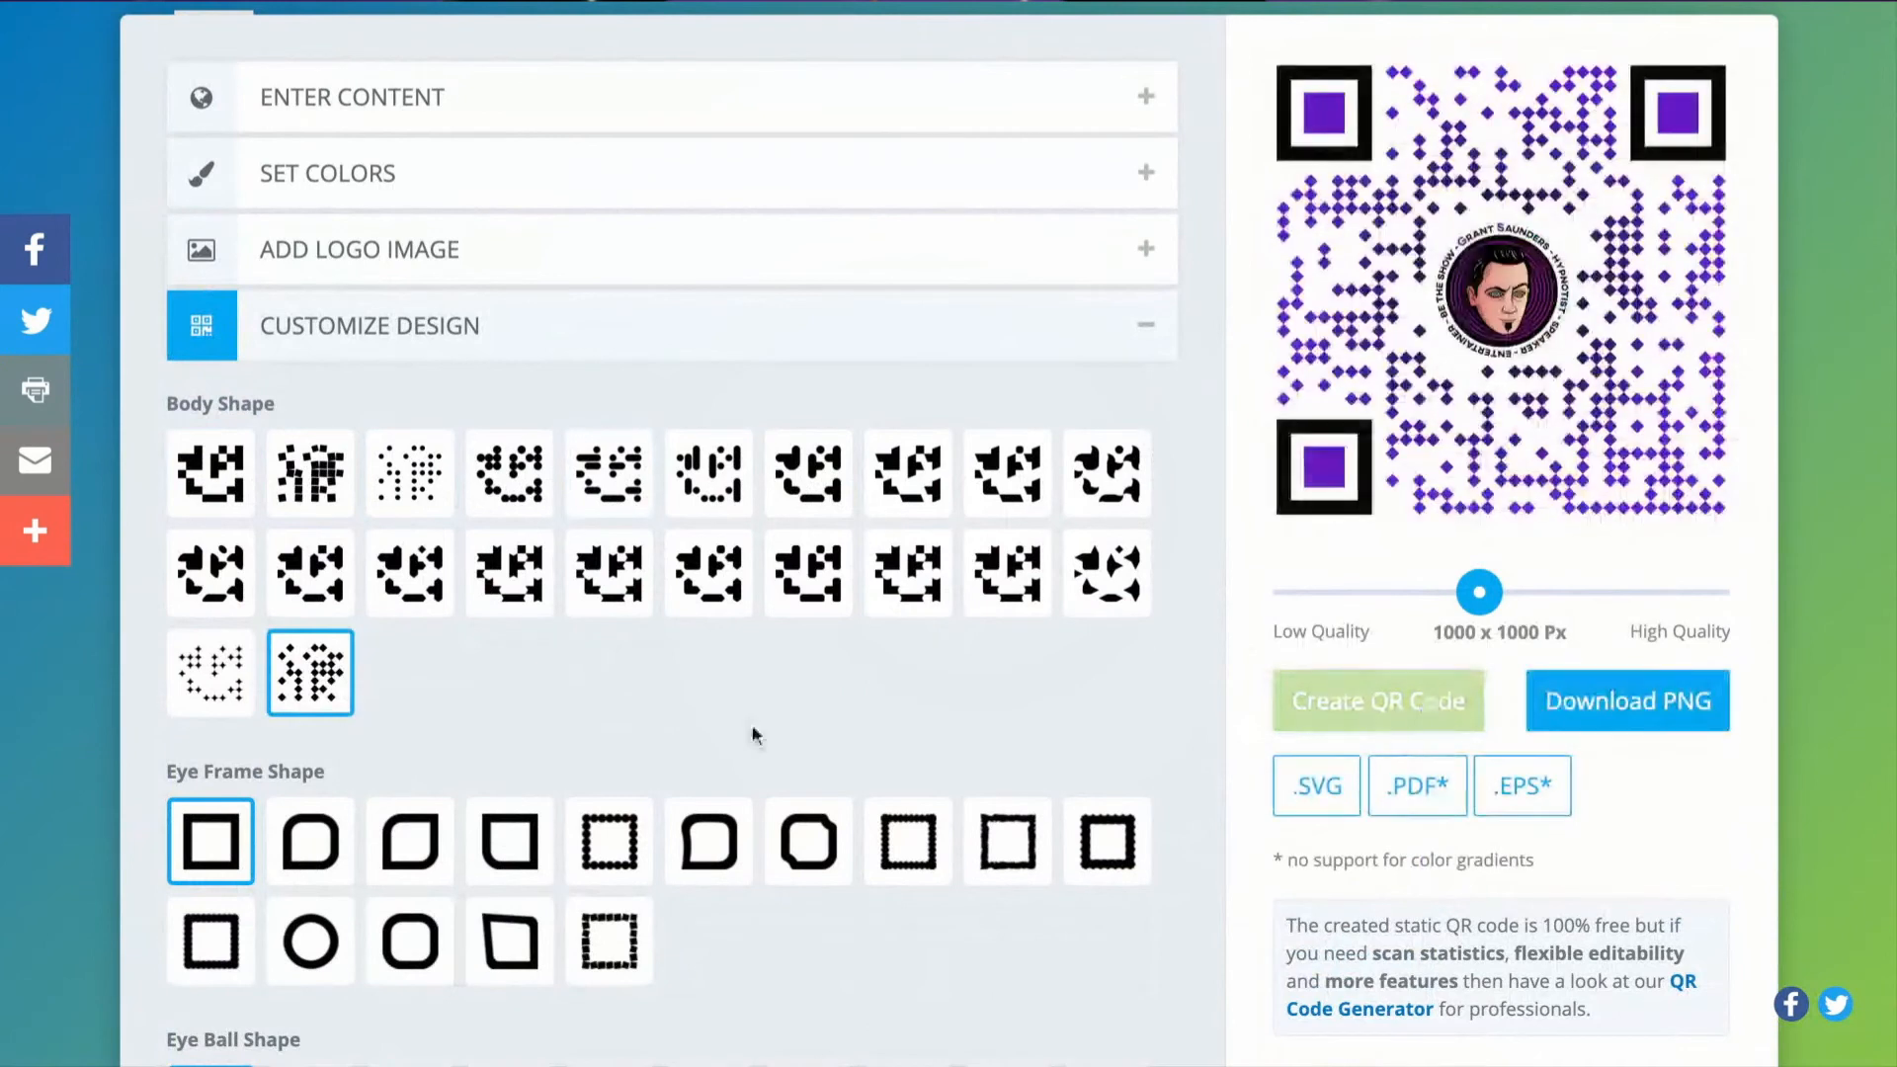
{"action": "scroll", "coordinate": [751, 725], "scroll_direction": "down", "scroll_amount": 1}
{"action": "left_click", "coordinate": [334, 833]}
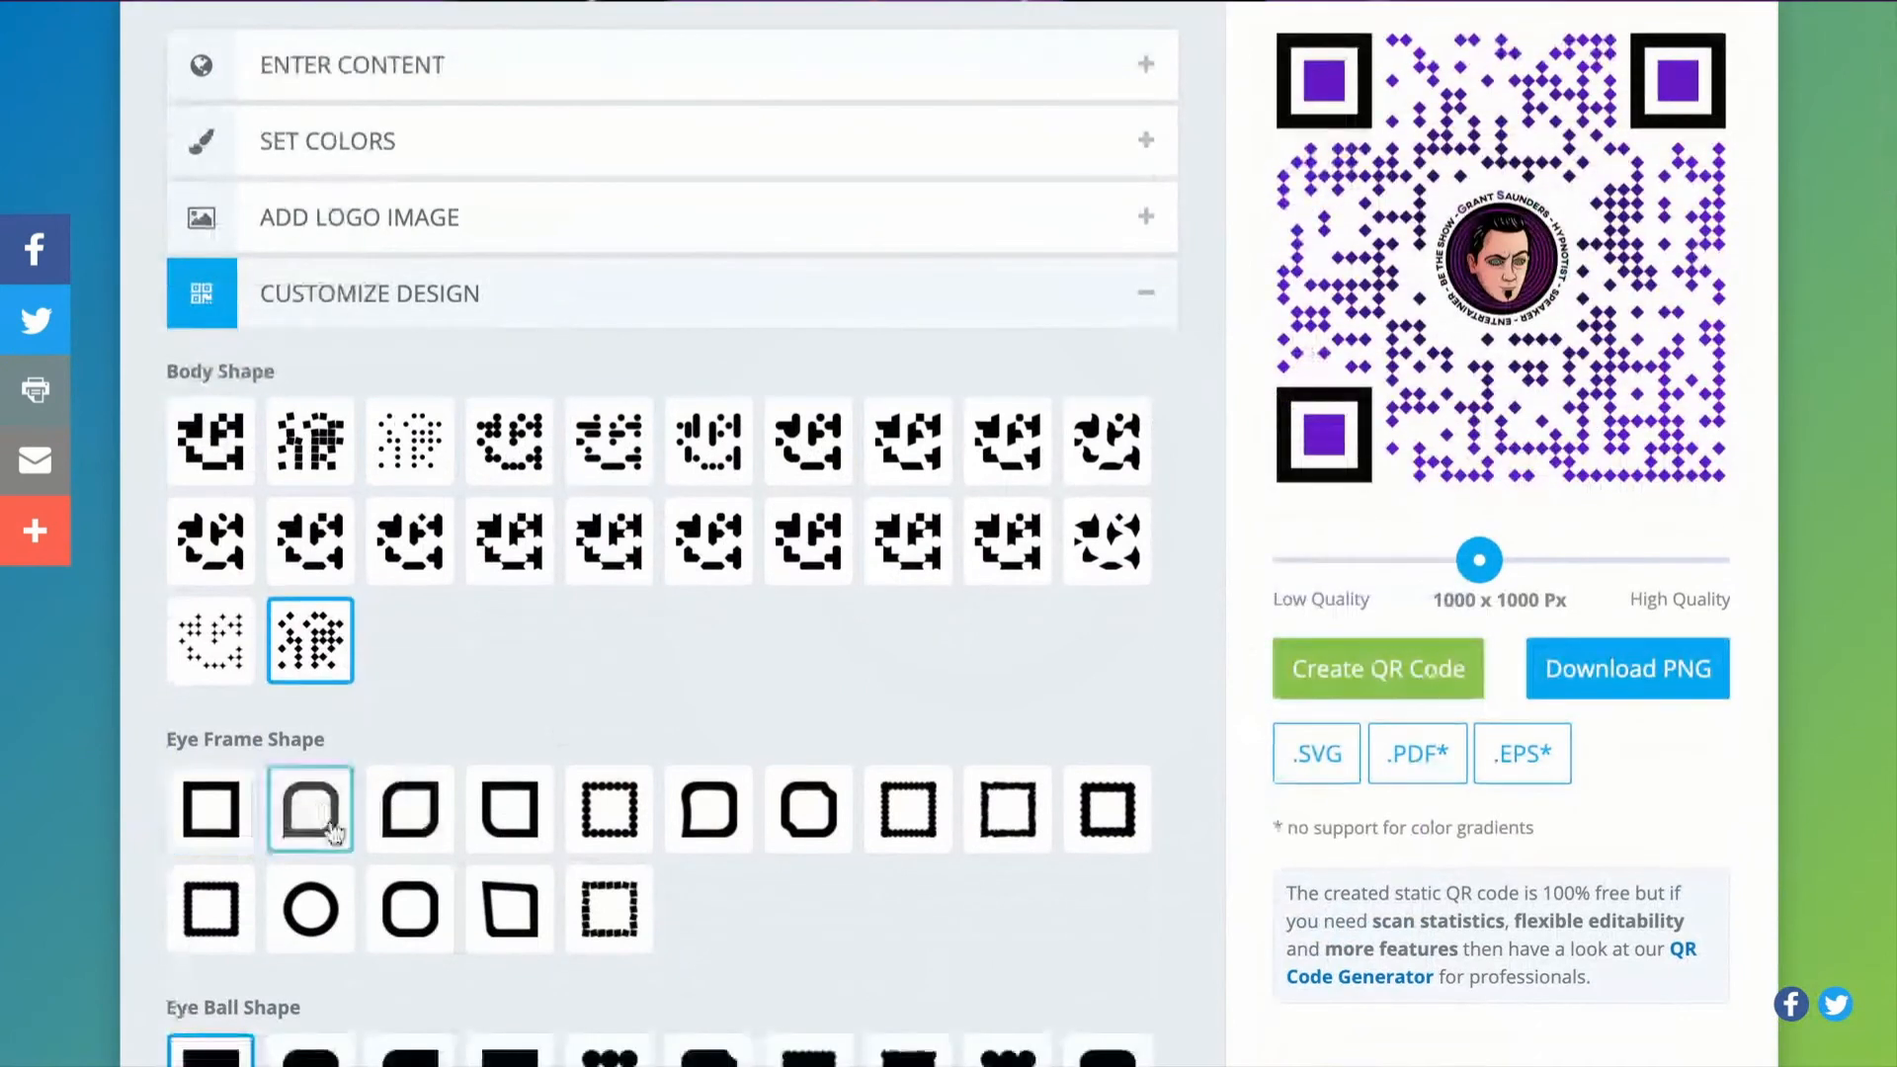
{"action": "left_click", "coordinate": [1312, 668]}
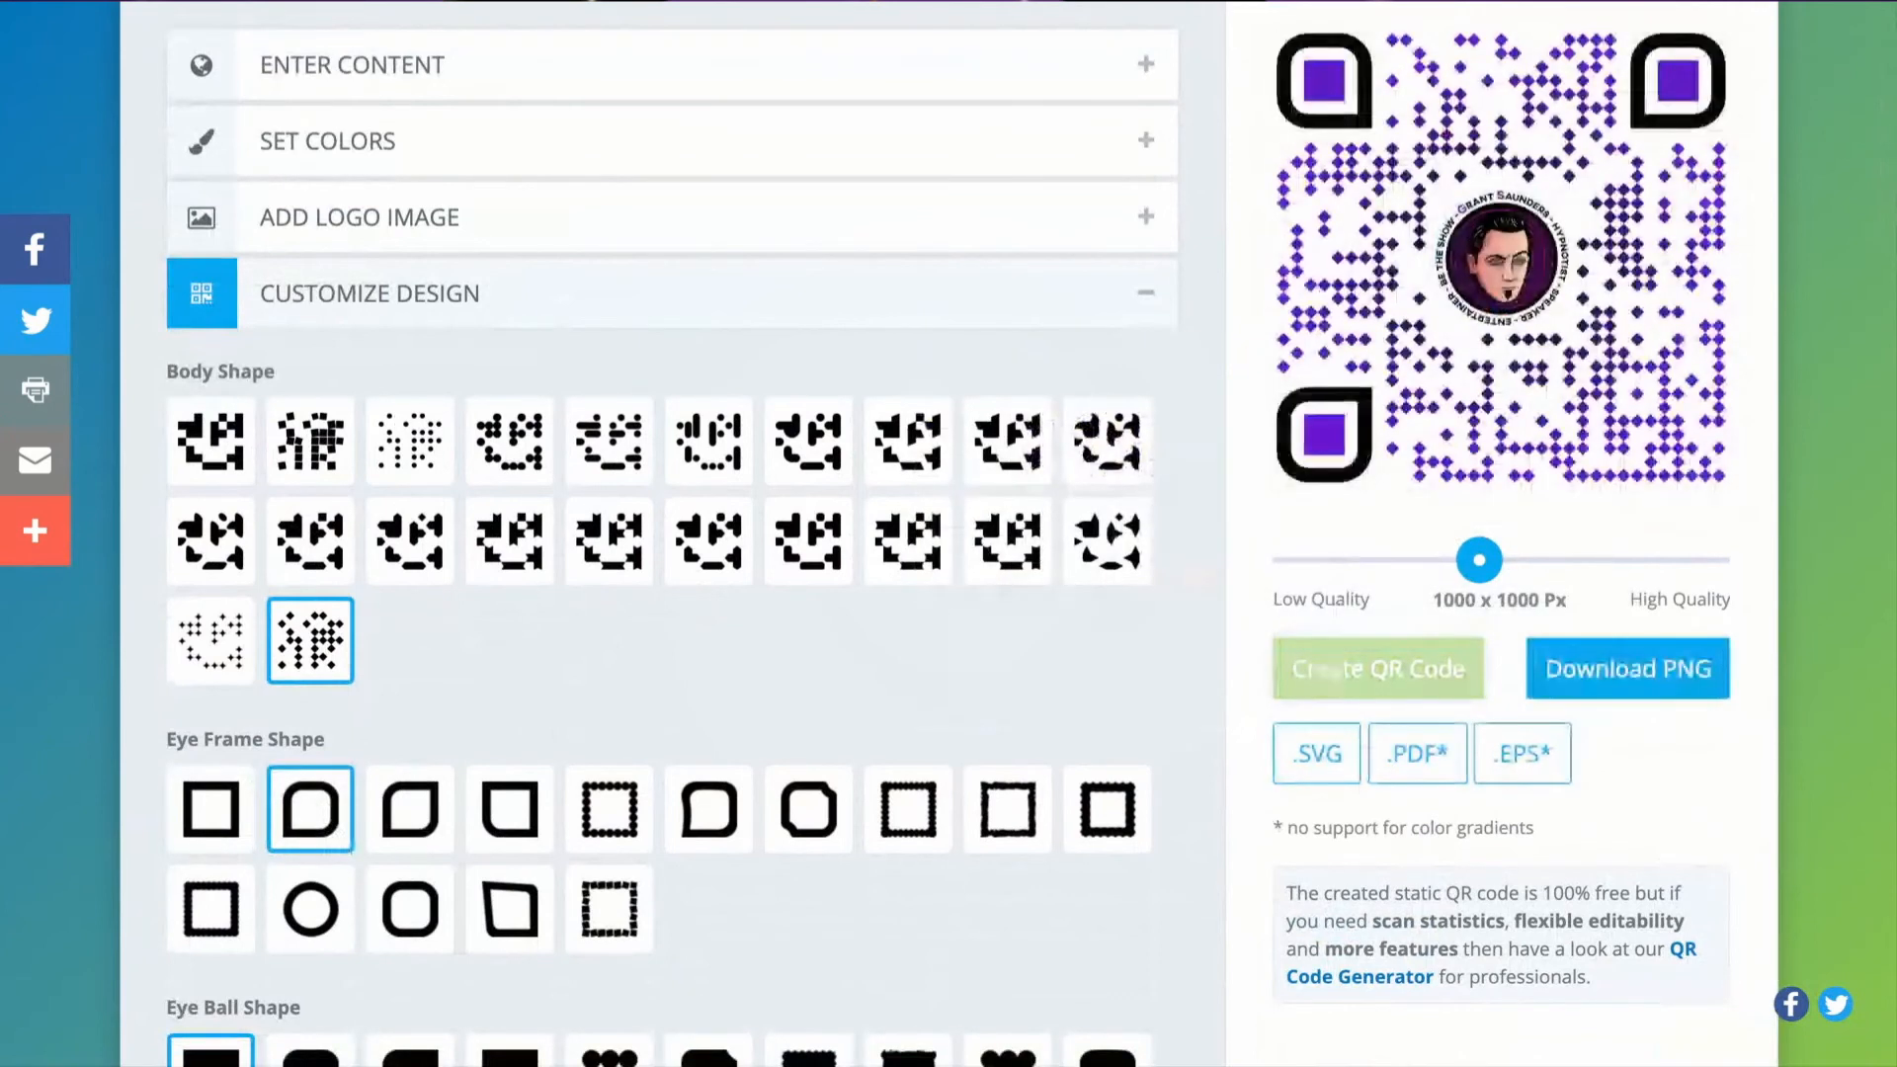
Choose the starburst-like eye ball shape, the last one offered, and regenerate the QR code
{"action": "scroll", "coordinate": [1067, 672], "scroll_direction": "down", "scroll_amount": 1}
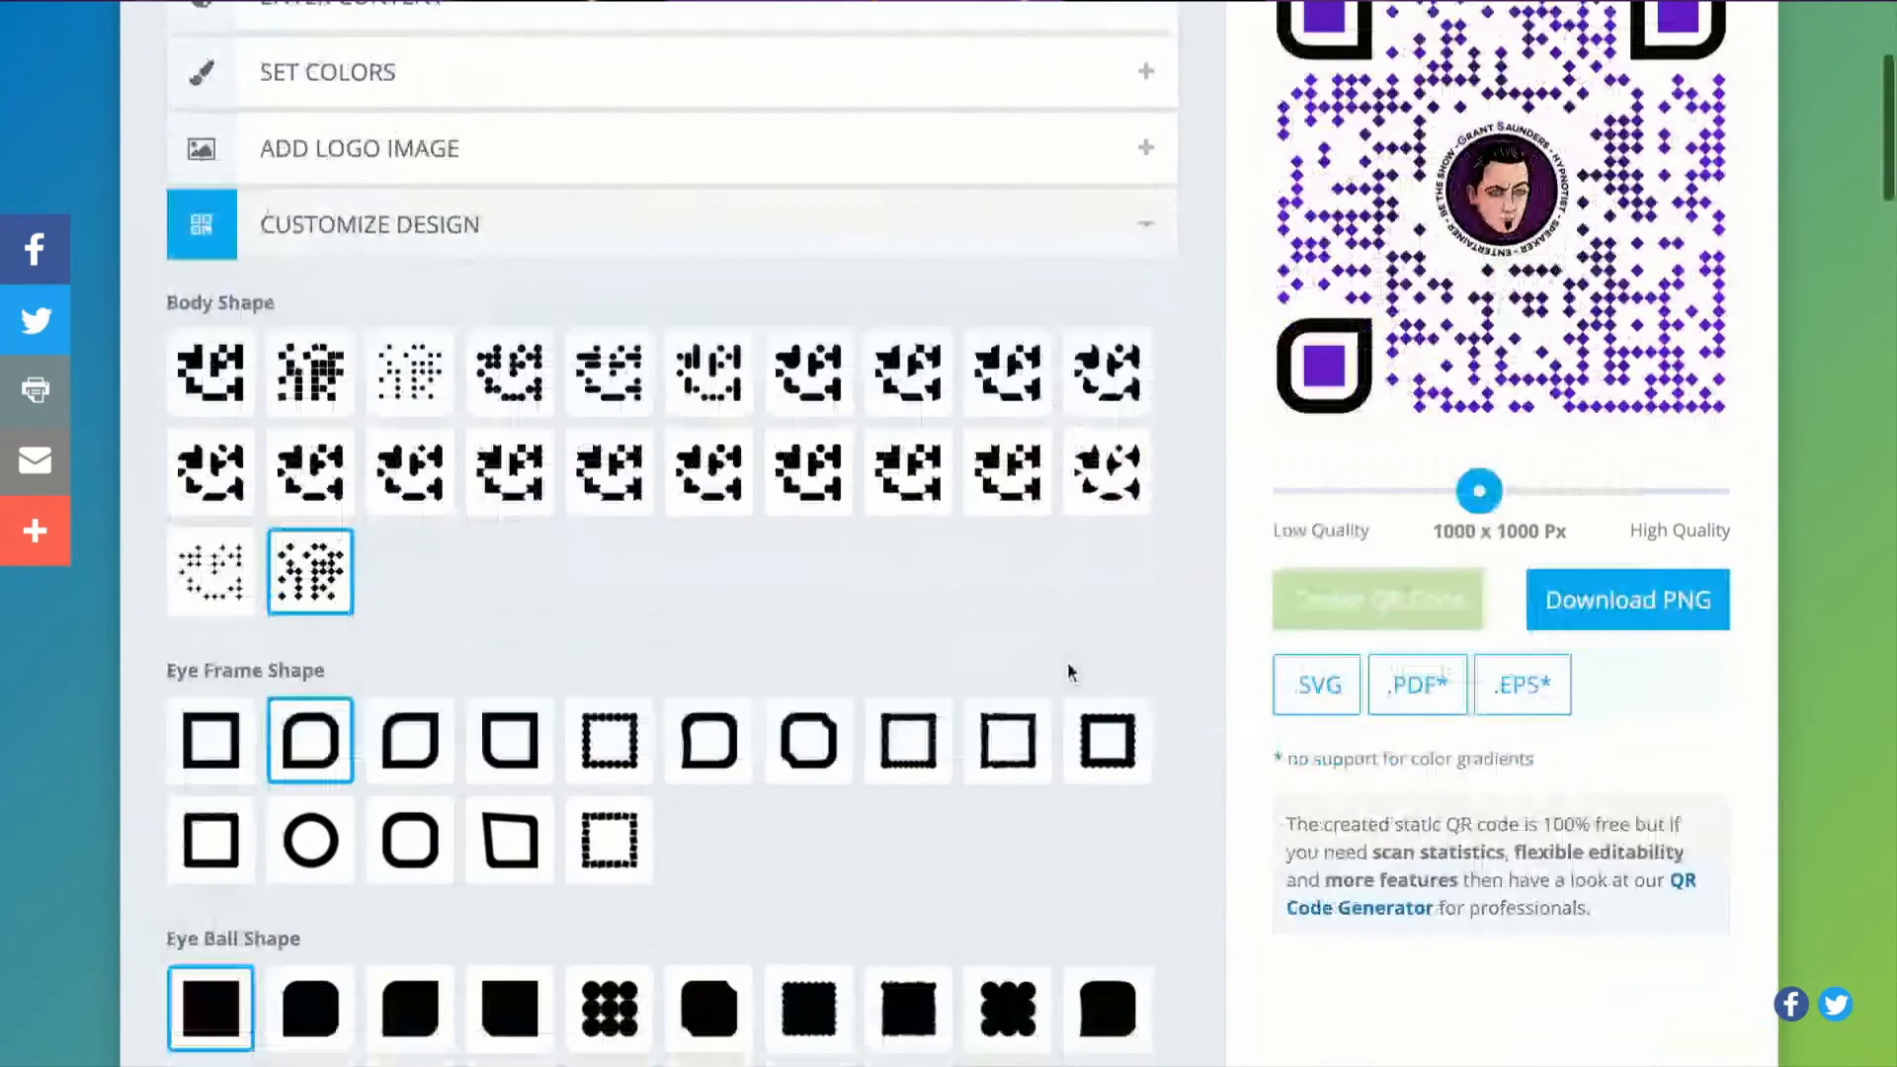
{"action": "scroll", "coordinate": [1004, 741], "scroll_direction": "down", "scroll_amount": 1}
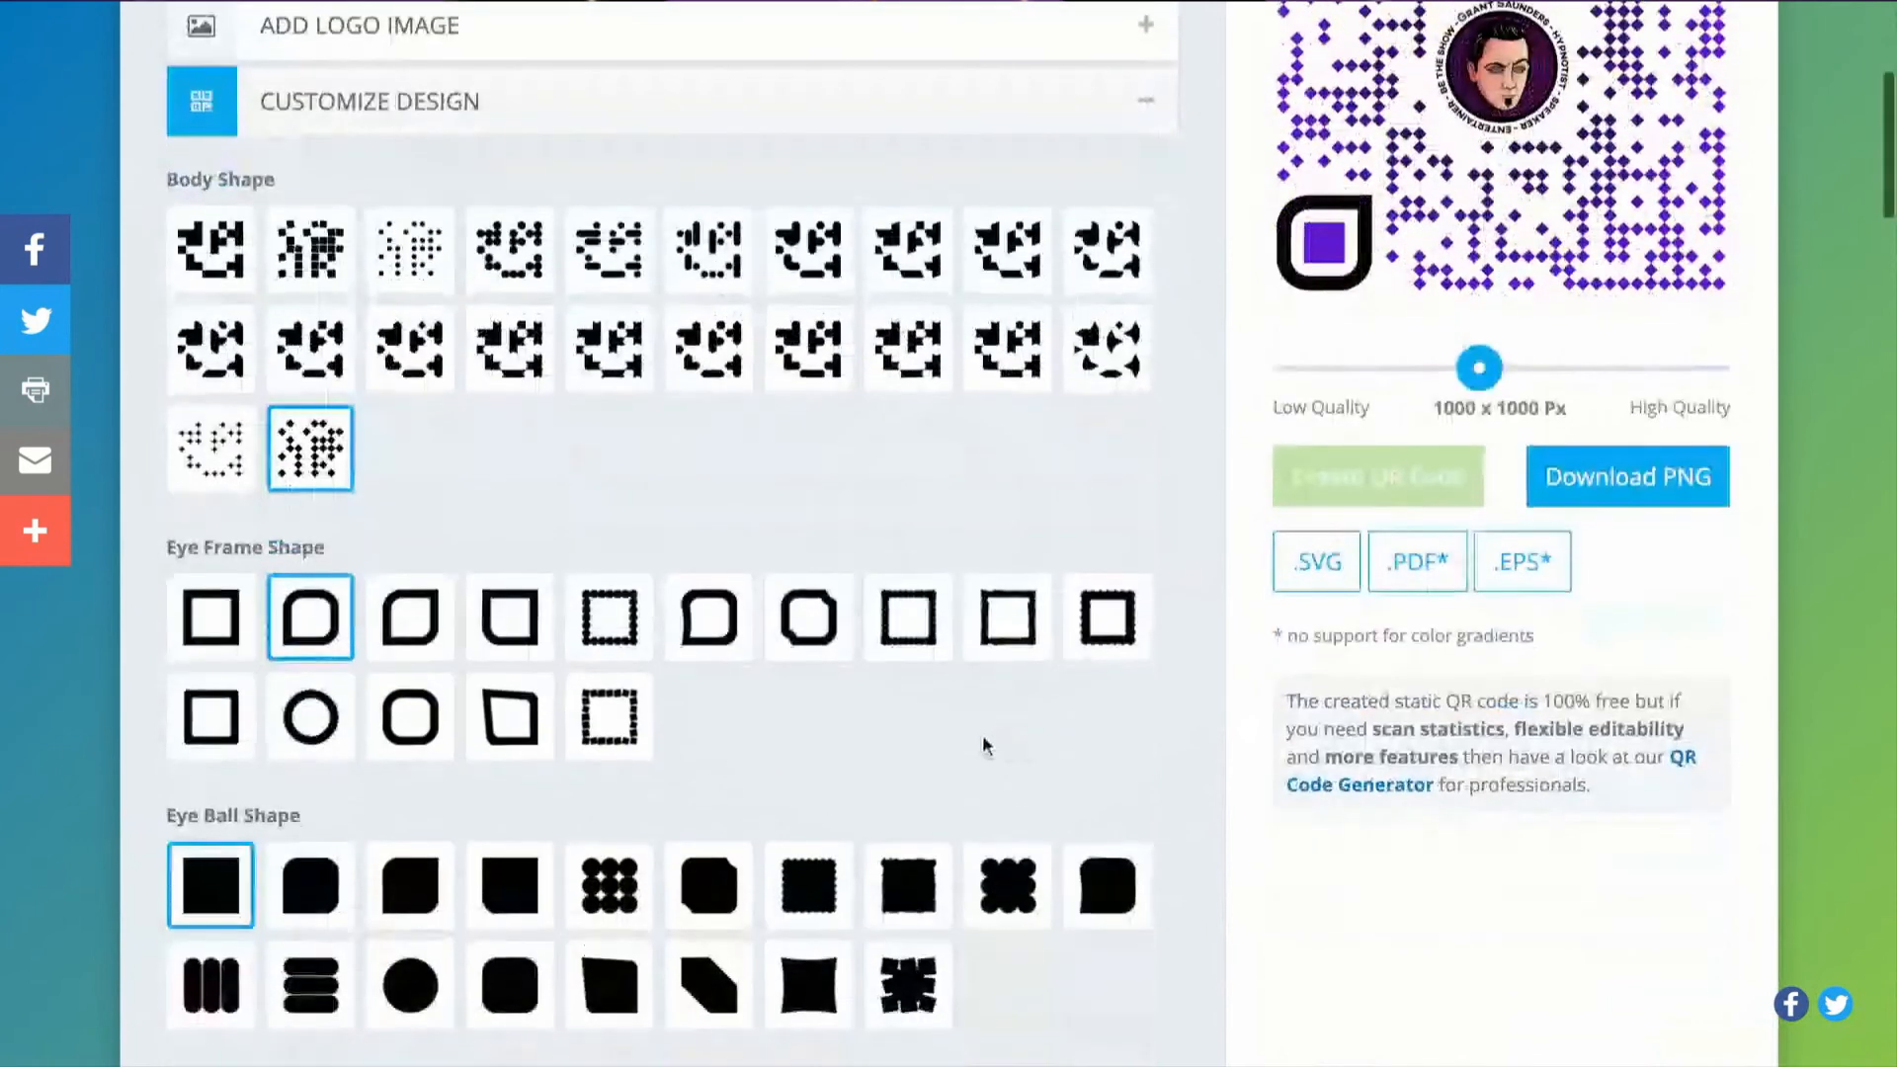
{"action": "left_click", "coordinate": [934, 978]}
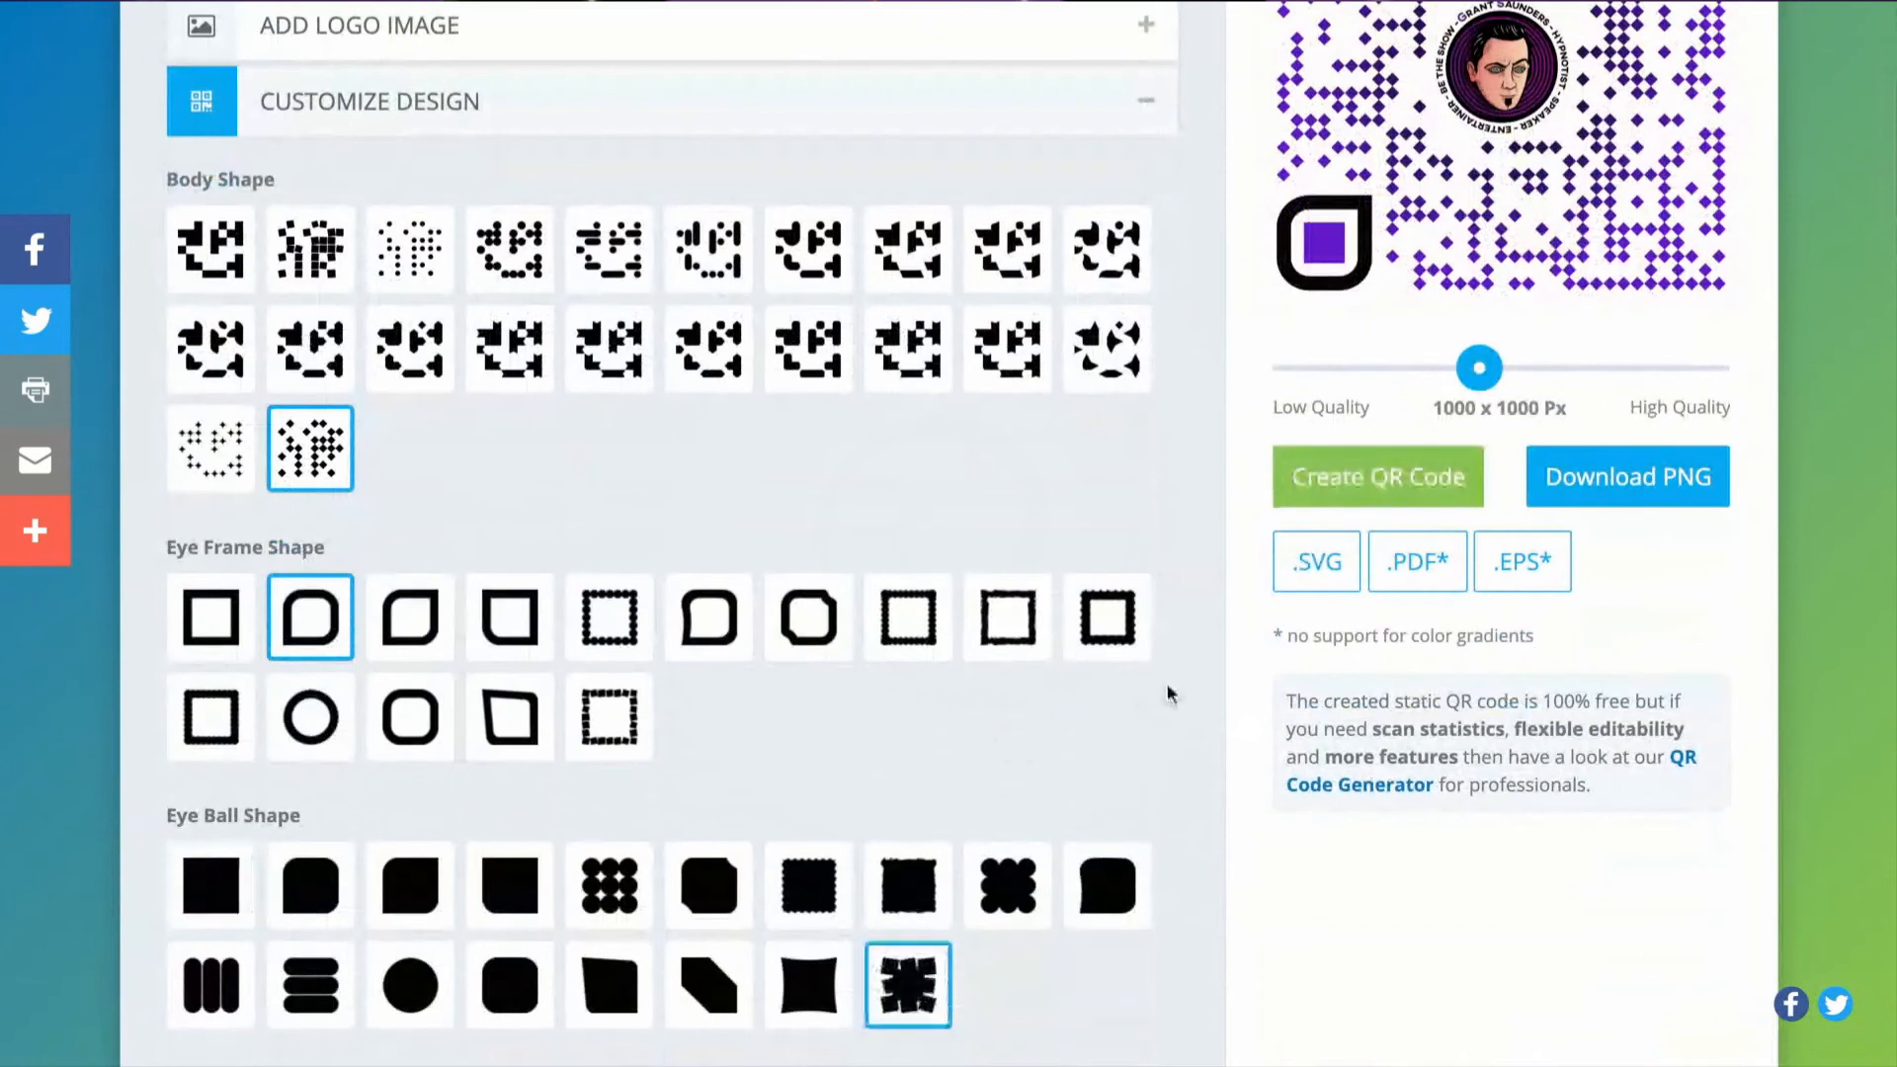
{"action": "left_click", "coordinate": [1324, 489]}
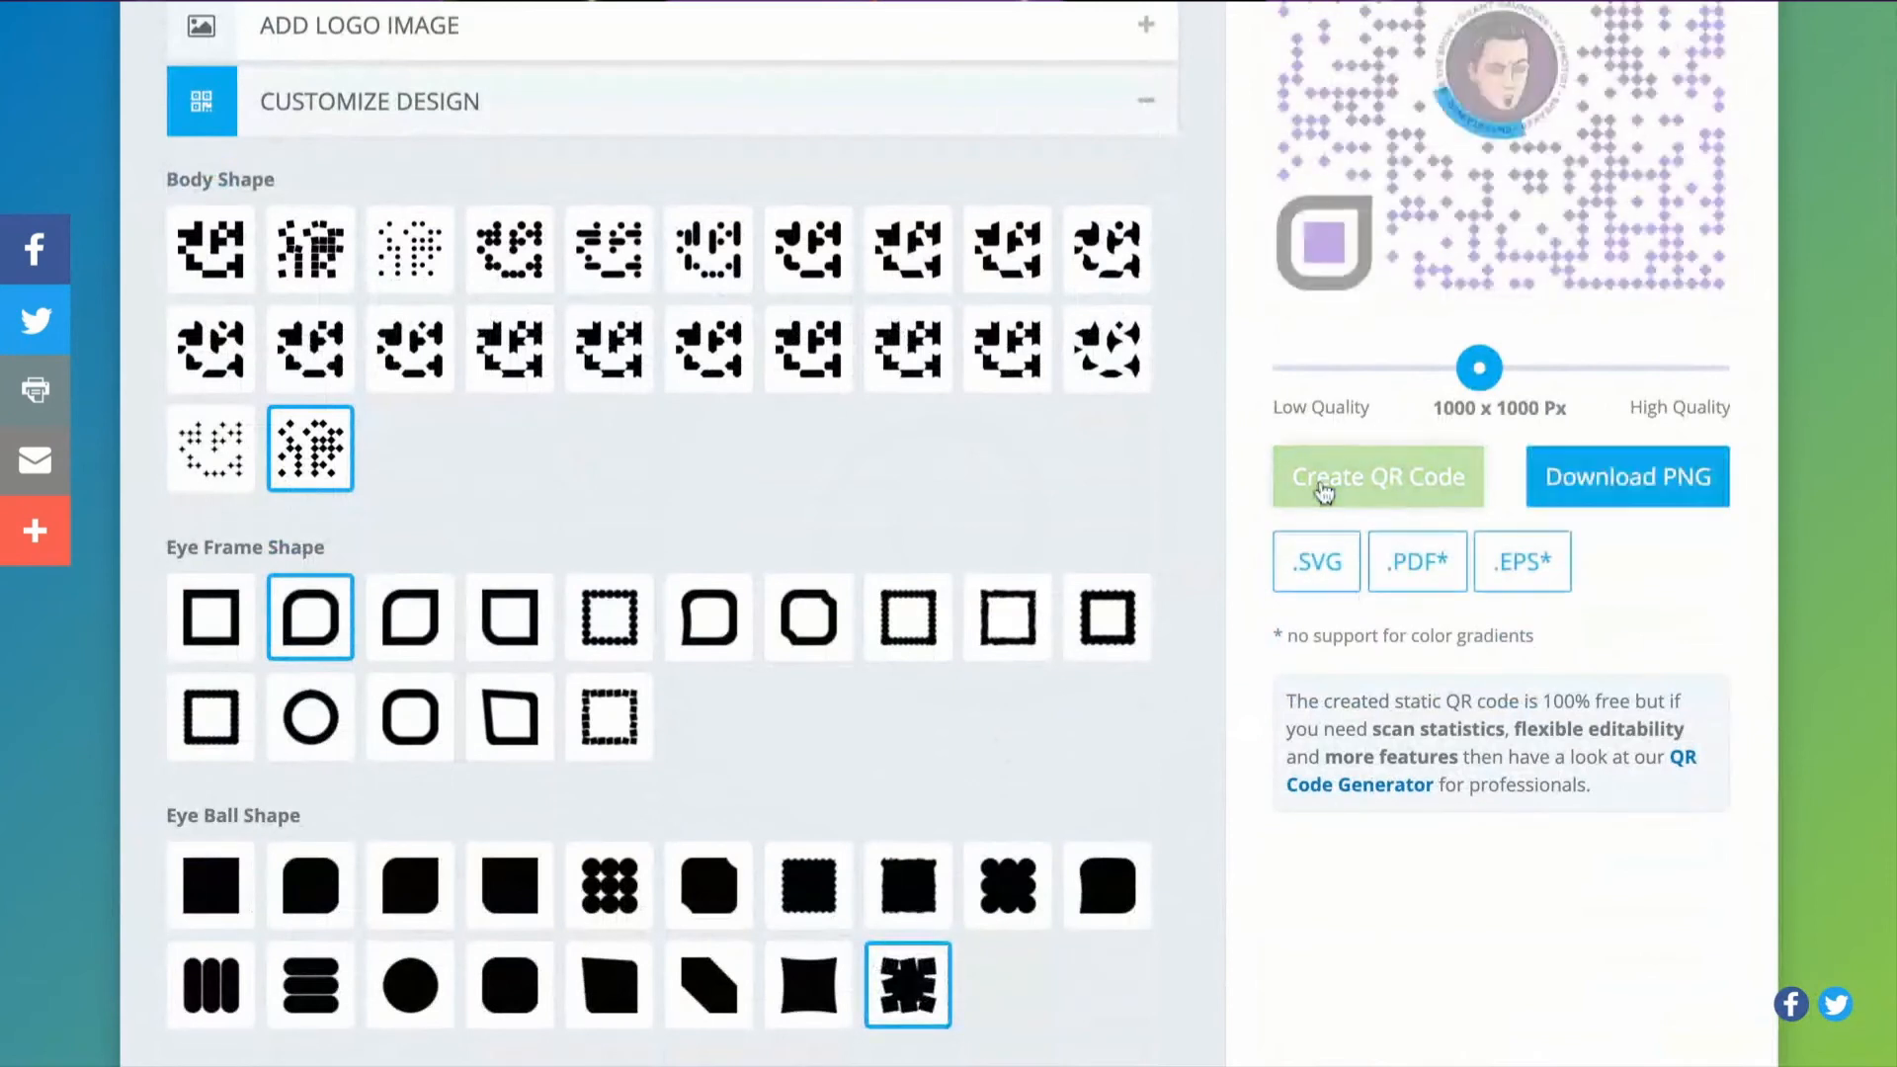
{"action": "scroll", "coordinate": [1233, 497], "scroll_direction": "up", "scroll_amount": 2}
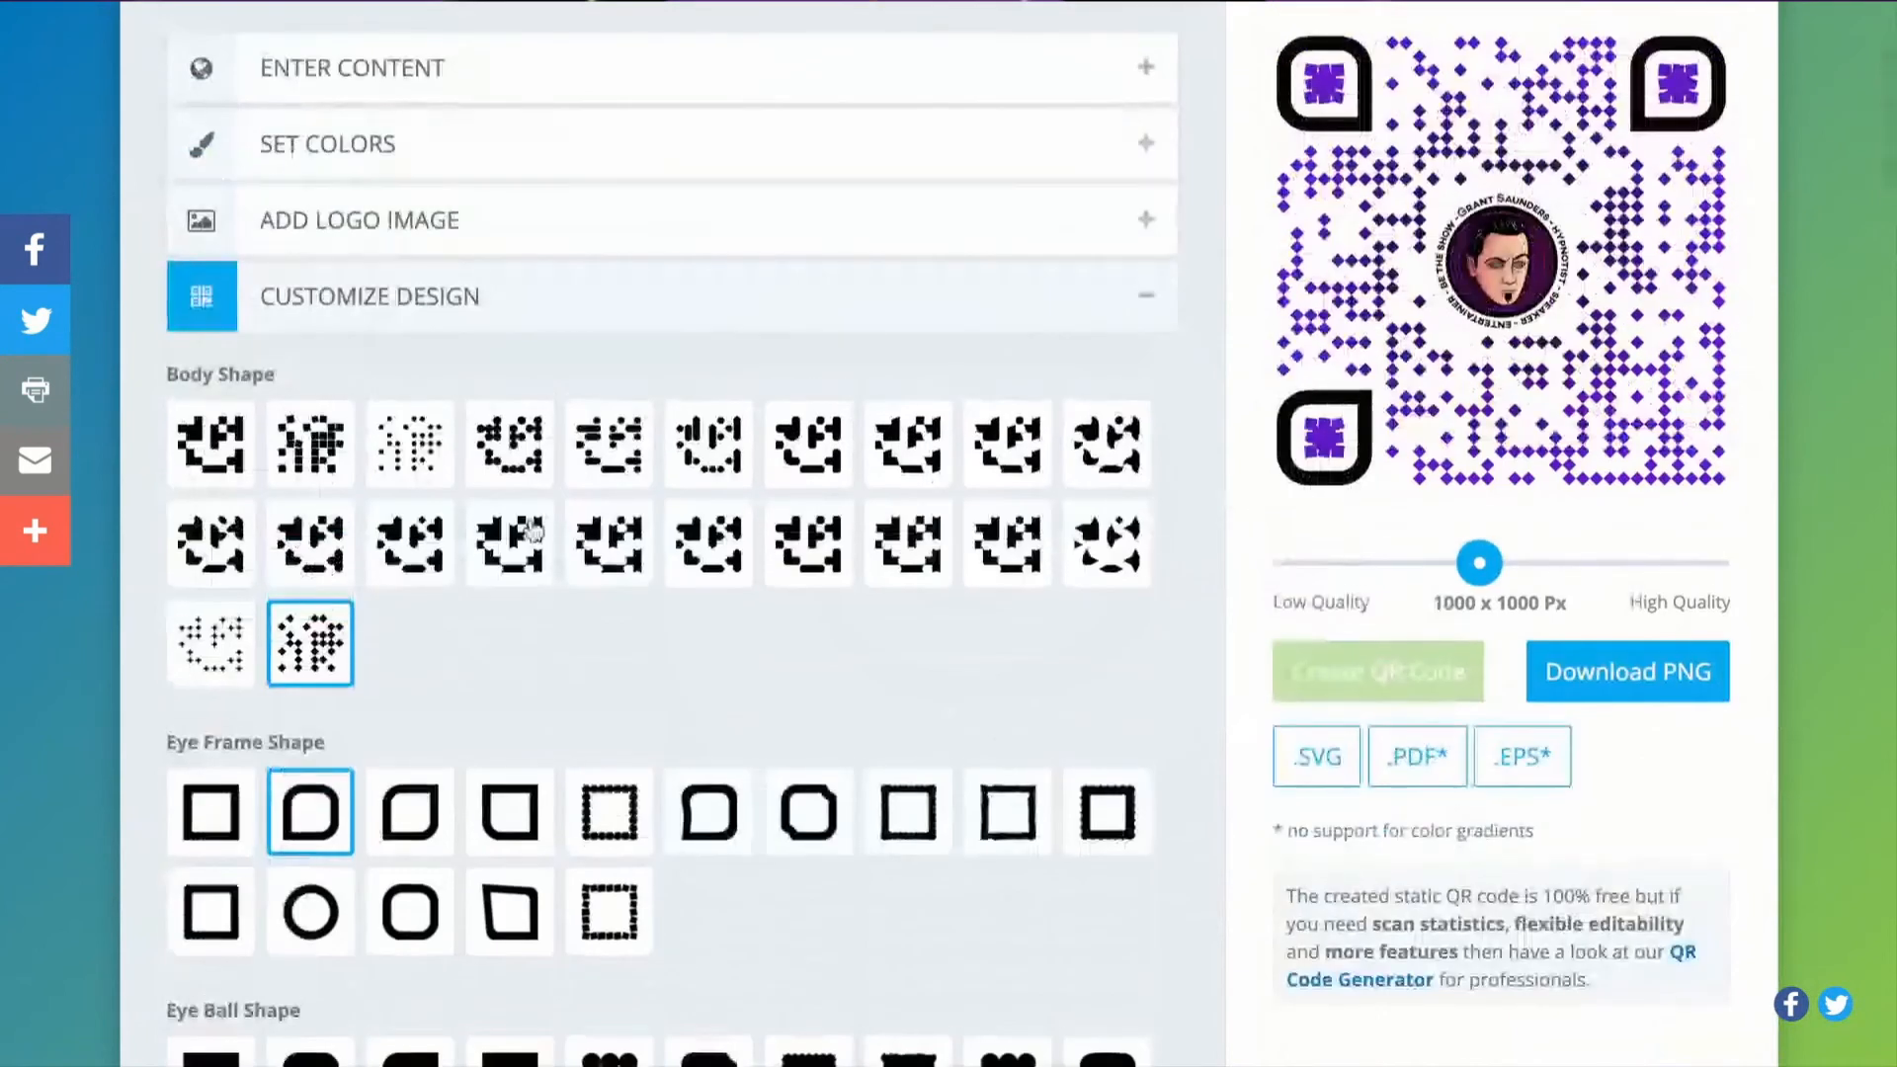
Choose the loose squares body shape and the rounded eye ball shape matching the eye frame, regenerating the QR code after each
{"action": "left_click", "coordinate": [336, 464]}
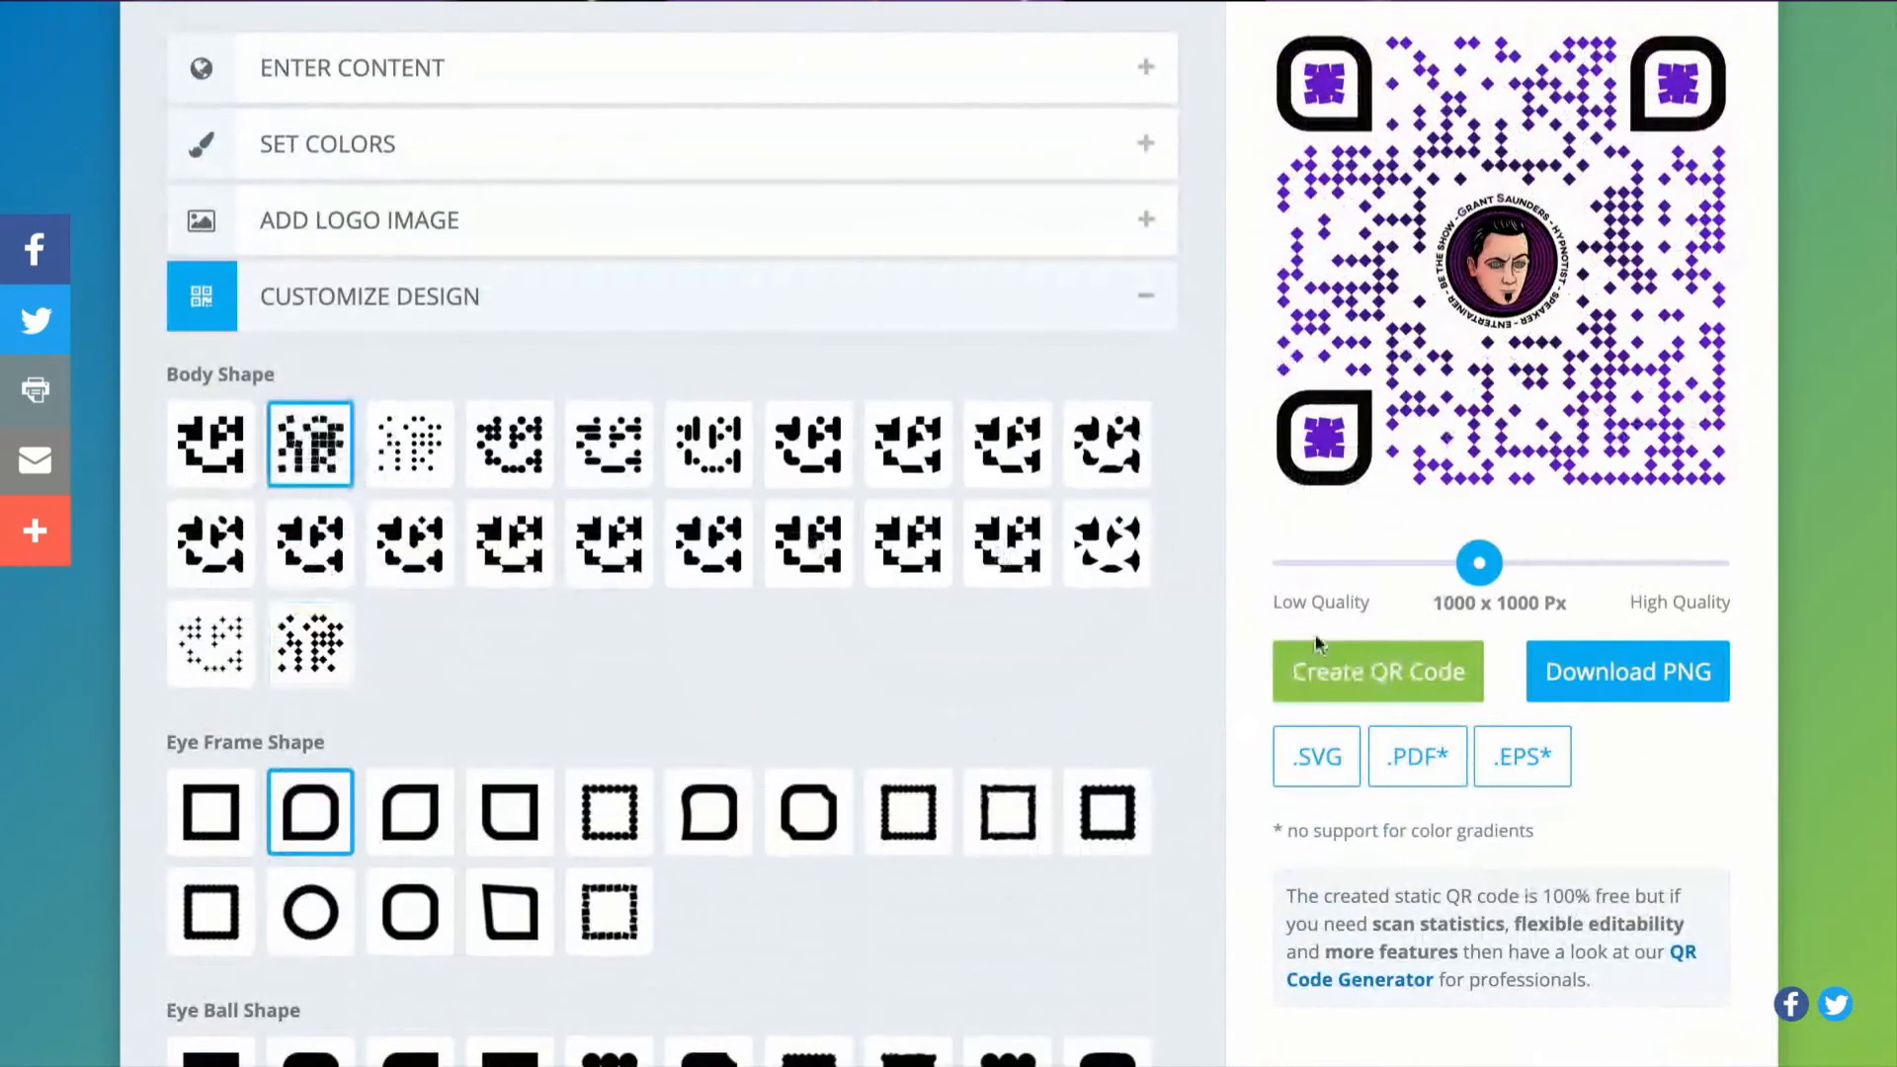
{"action": "left_click", "coordinate": [1336, 675]}
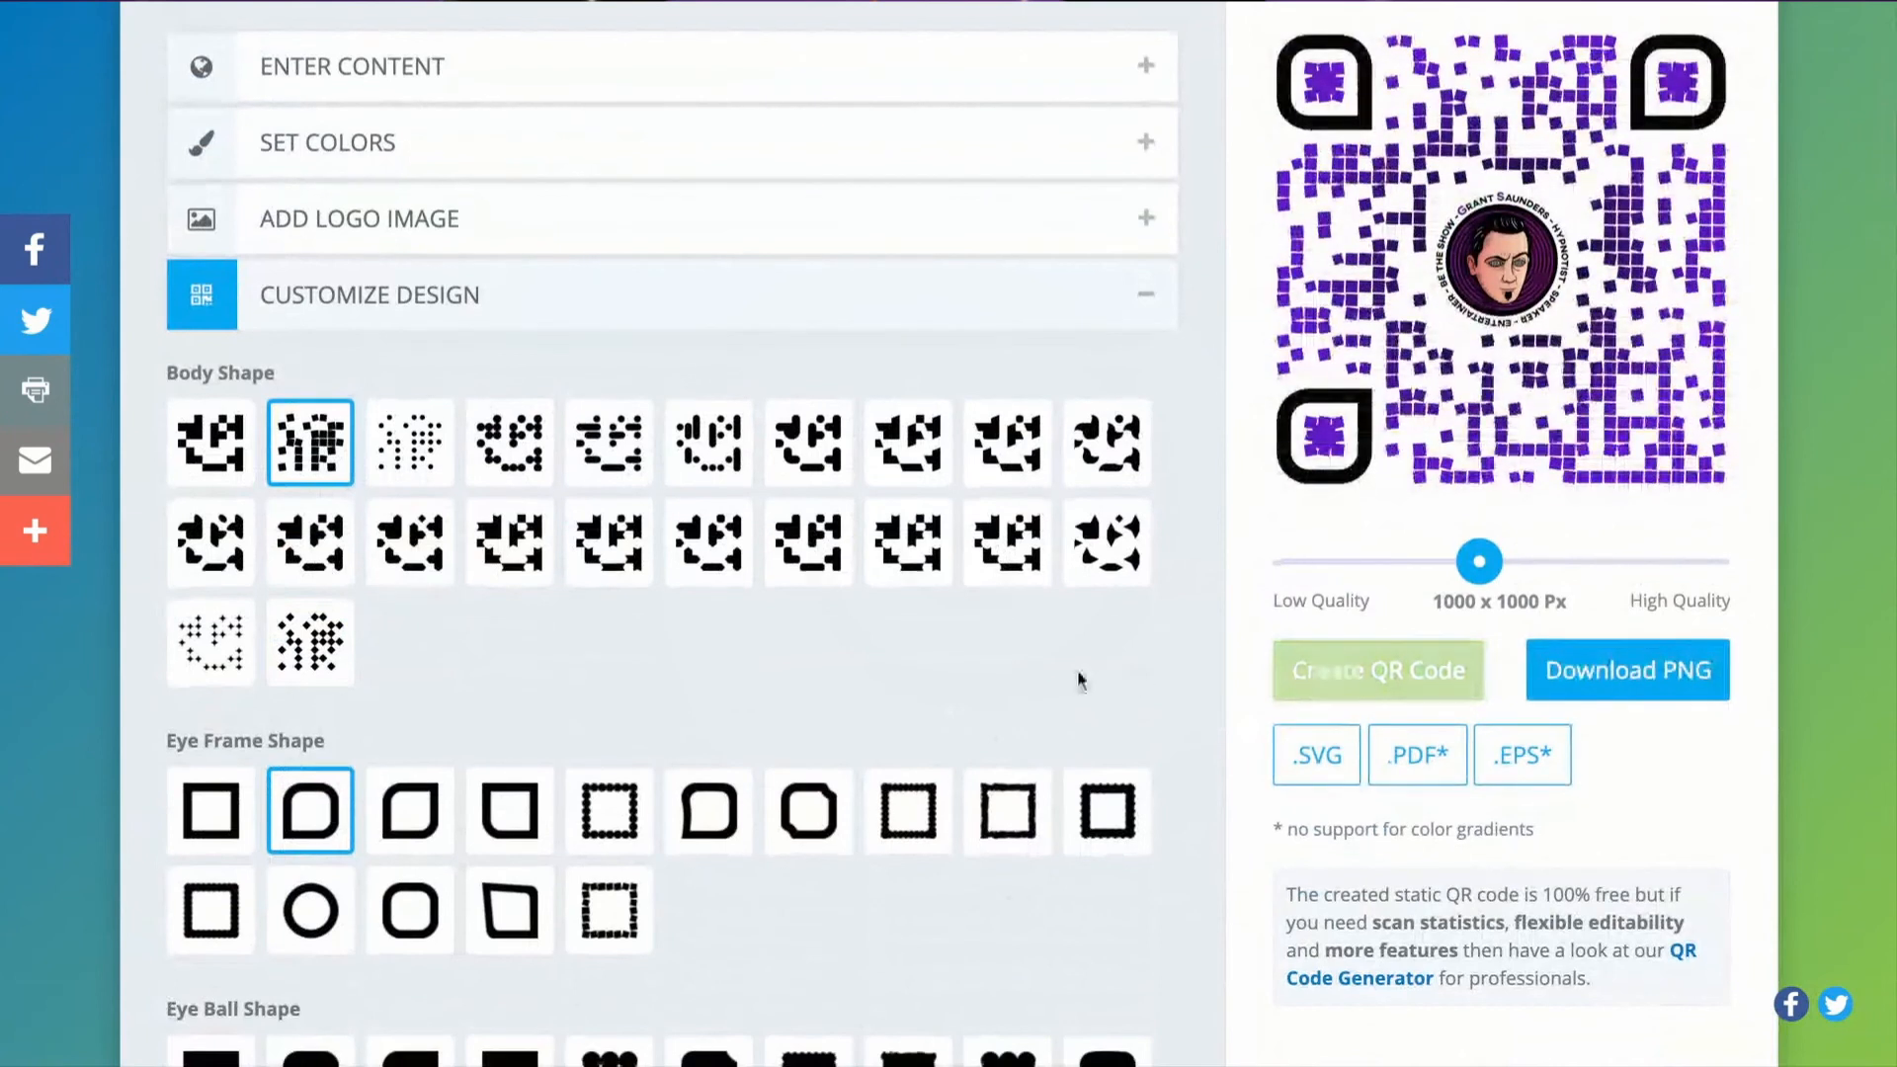
{"action": "scroll", "coordinate": [840, 731], "scroll_direction": "down", "scroll_amount": 1}
{"action": "scroll", "coordinate": [558, 779], "scroll_direction": "down", "scroll_amount": 1}
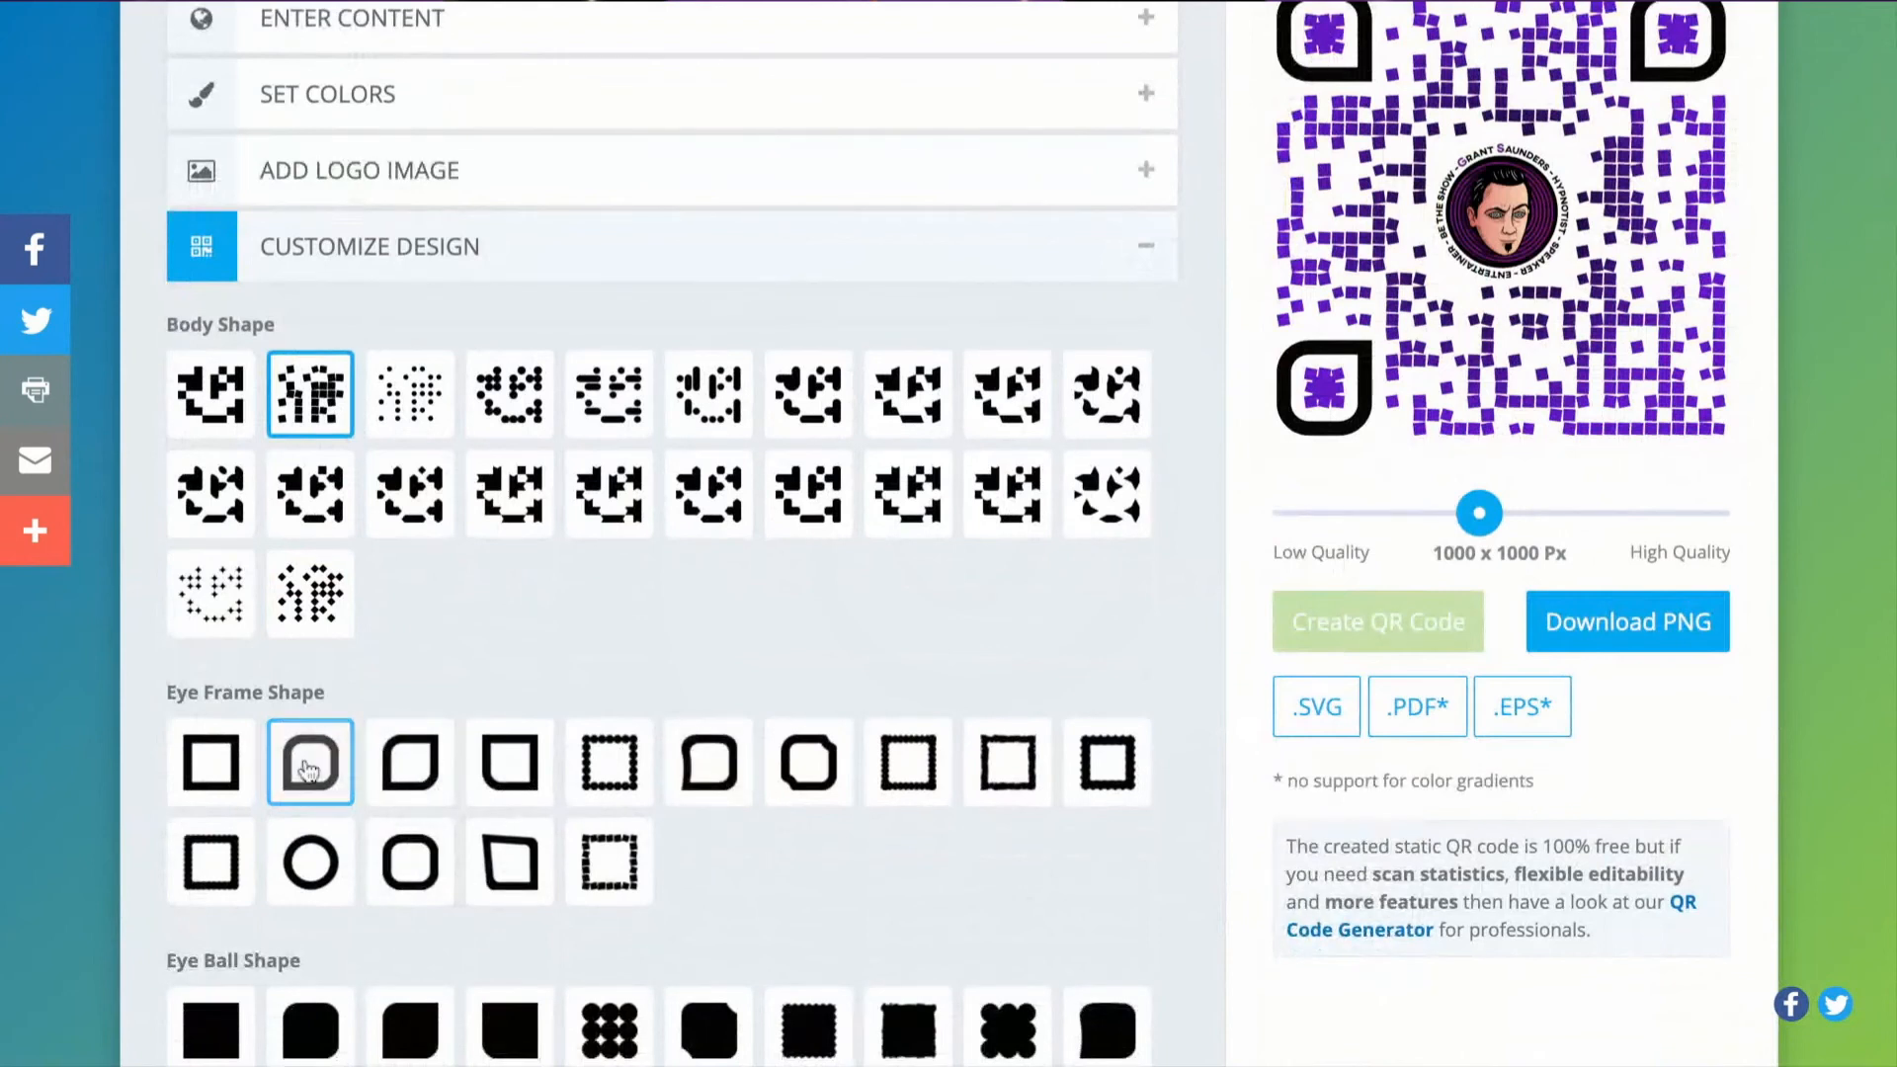
{"action": "scroll", "coordinate": [309, 768], "scroll_direction": "down", "scroll_amount": 2}
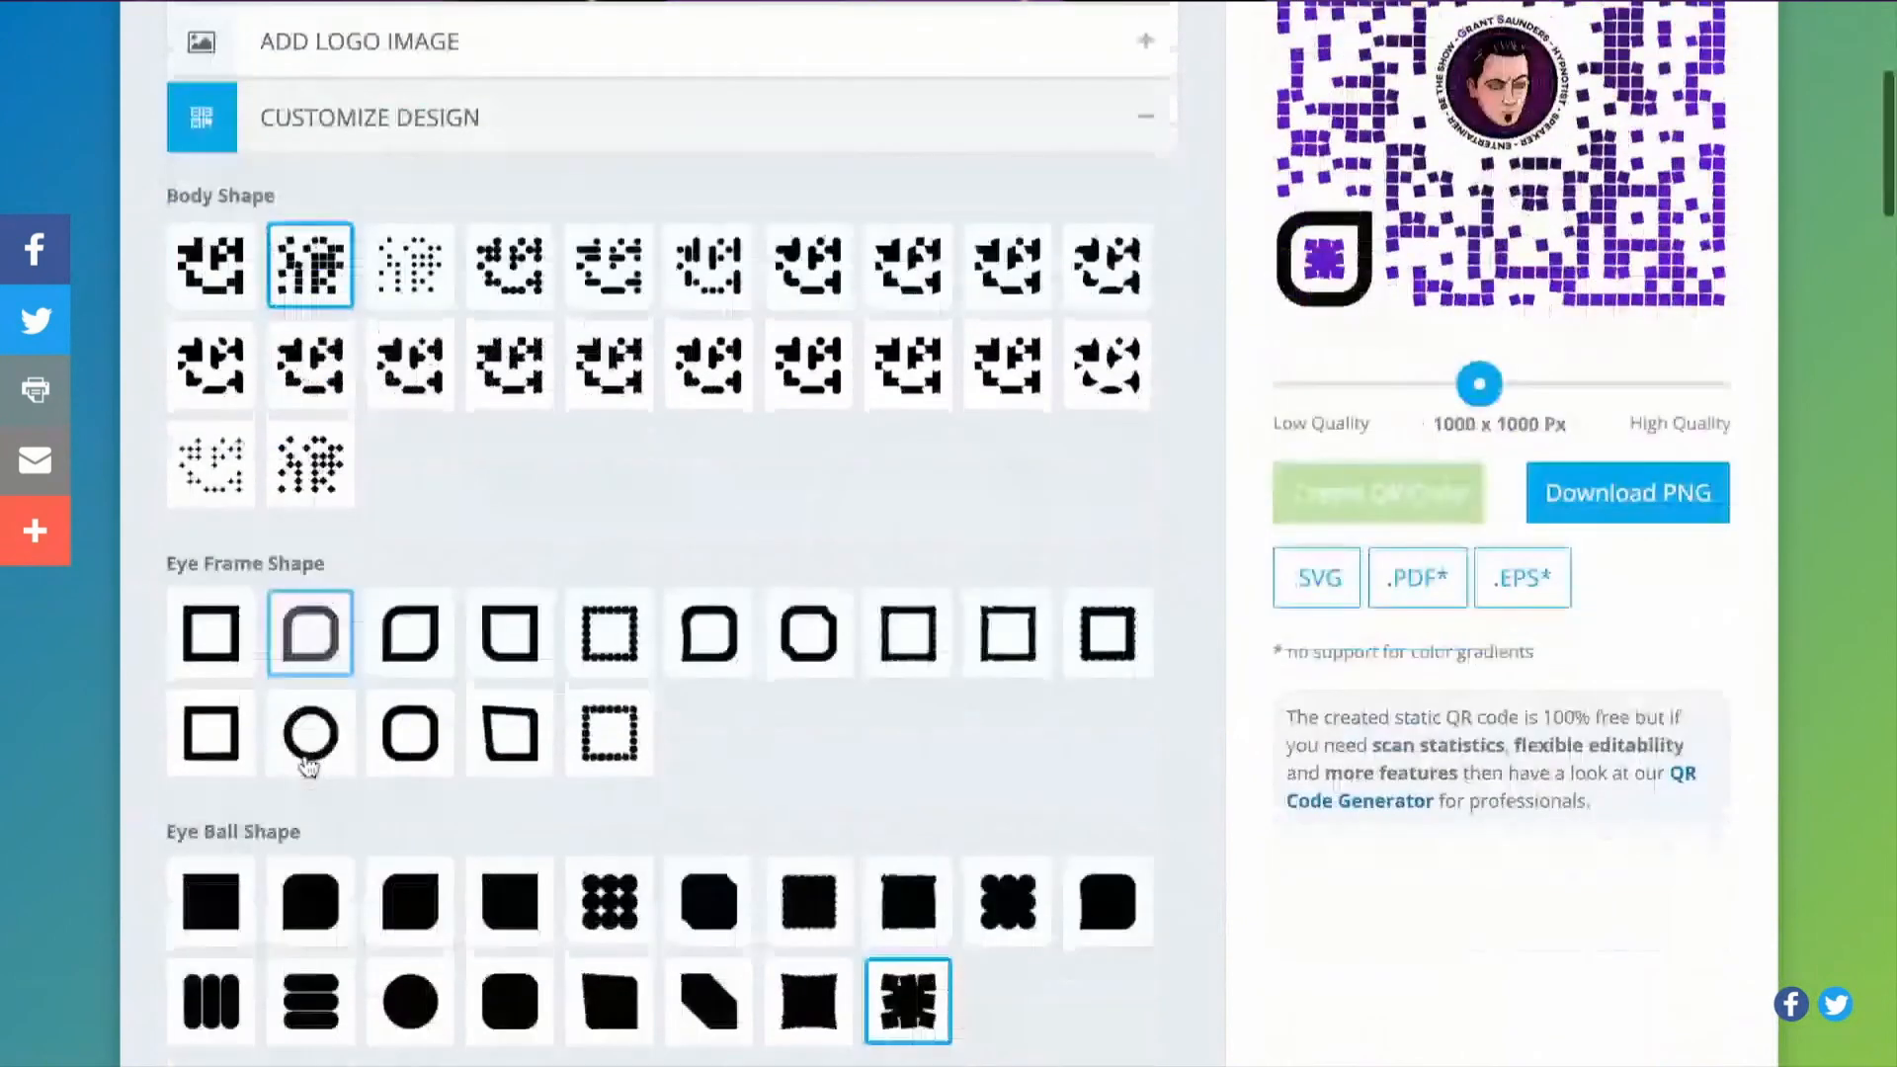
{"action": "scroll", "coordinate": [309, 767], "scroll_direction": "down", "scroll_amount": 1}
{"action": "left_click", "coordinate": [318, 811]}
{"action": "left_click", "coordinate": [1396, 413]}
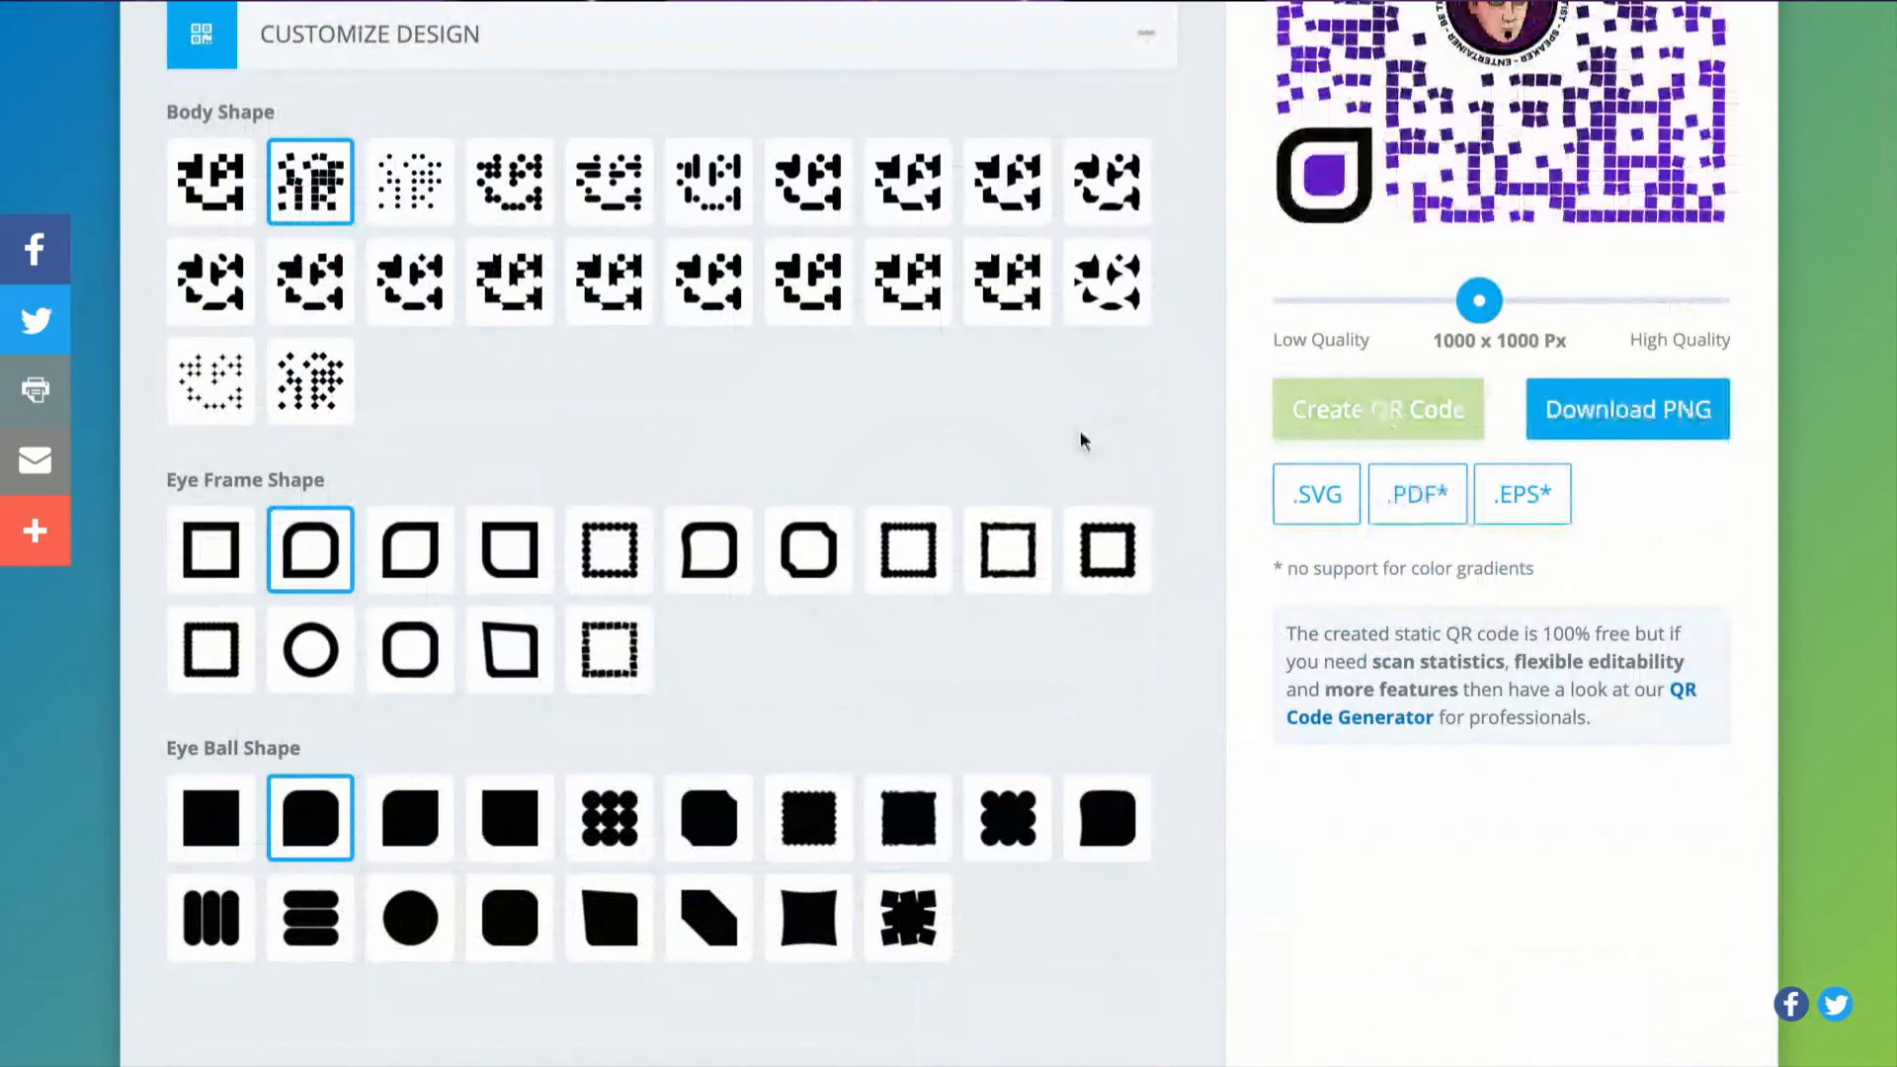
Set the QR code quality to 2000 x 2000 Px and download the code as a PNG
{"action": "scroll", "coordinate": [1035, 441], "scroll_direction": "up", "scroll_amount": 1}
{"action": "scroll", "coordinate": [1036, 441], "scroll_direction": "up", "scroll_amount": 2}
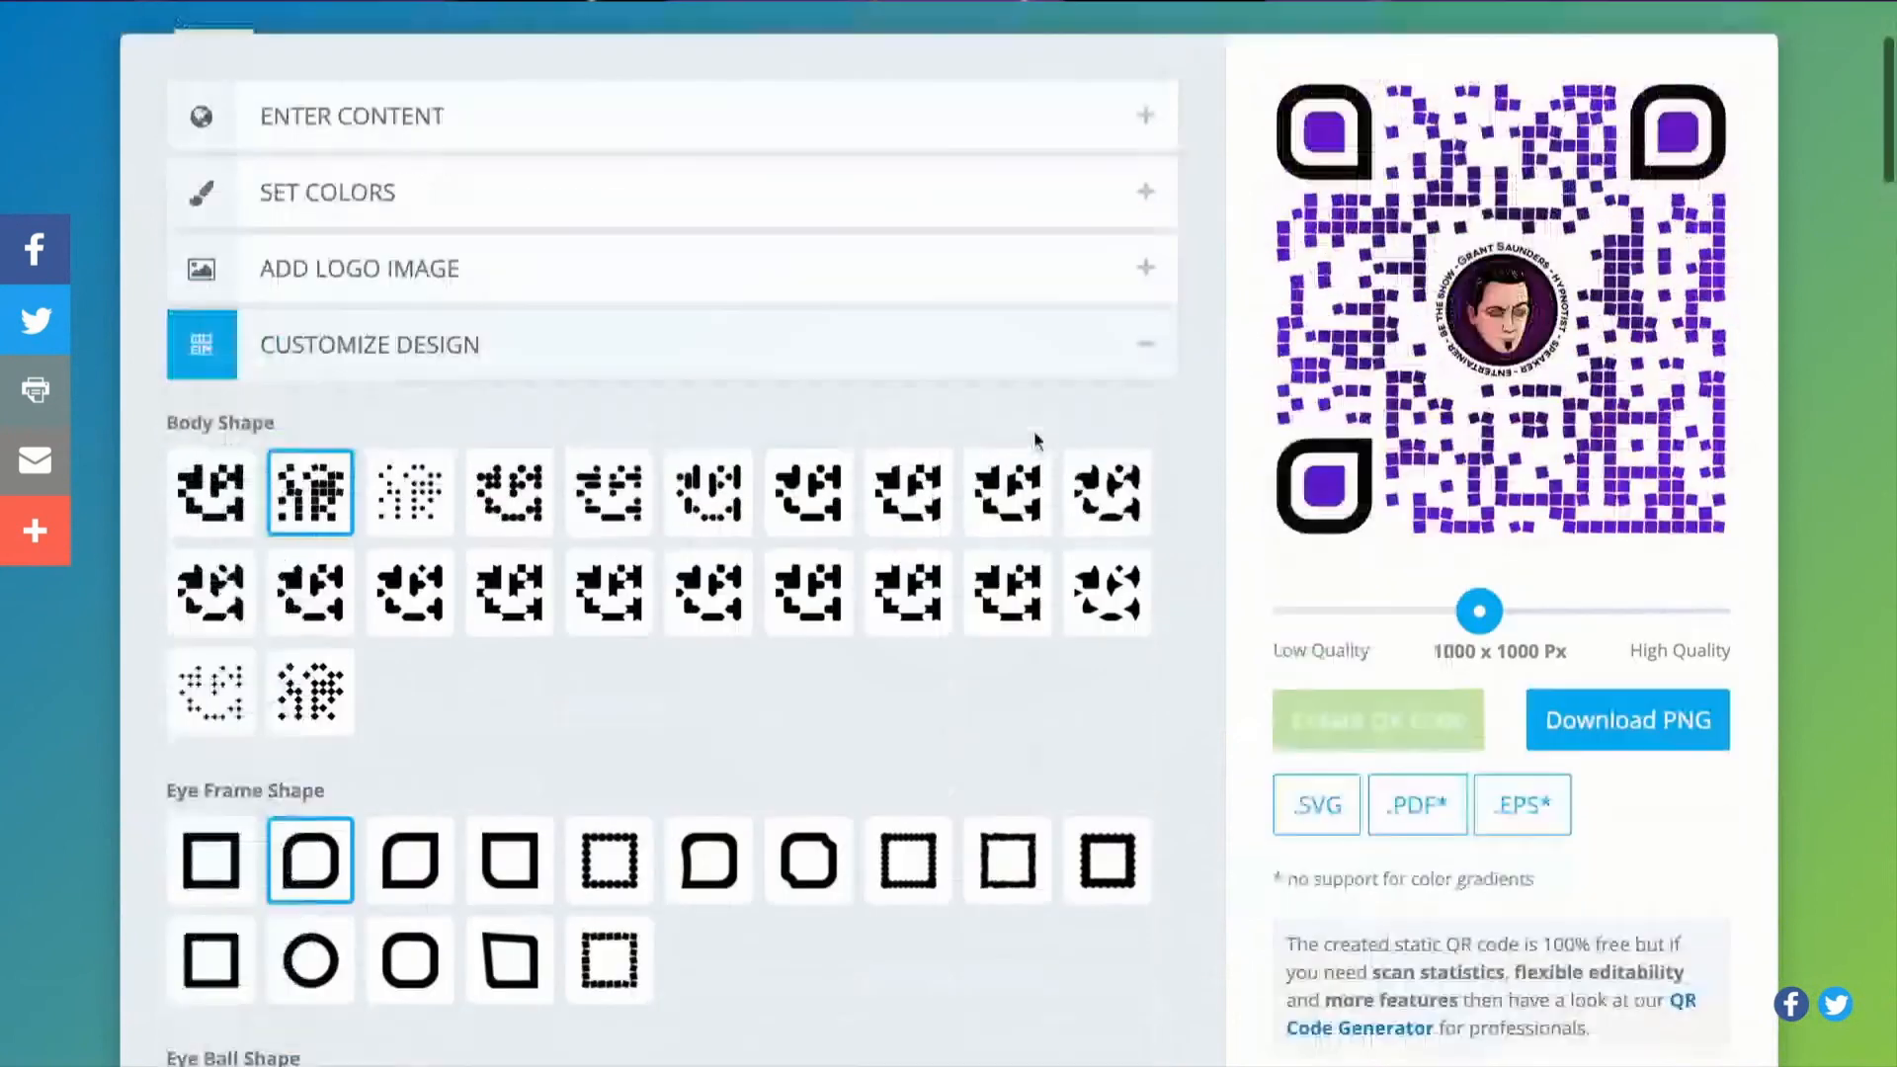
{"action": "scroll", "coordinate": [1269, 679], "scroll_direction": "up", "scroll_amount": 1}
{"action": "left_click_drag", "start_coordinate": [1481, 636], "coordinate": [1706, 633]}
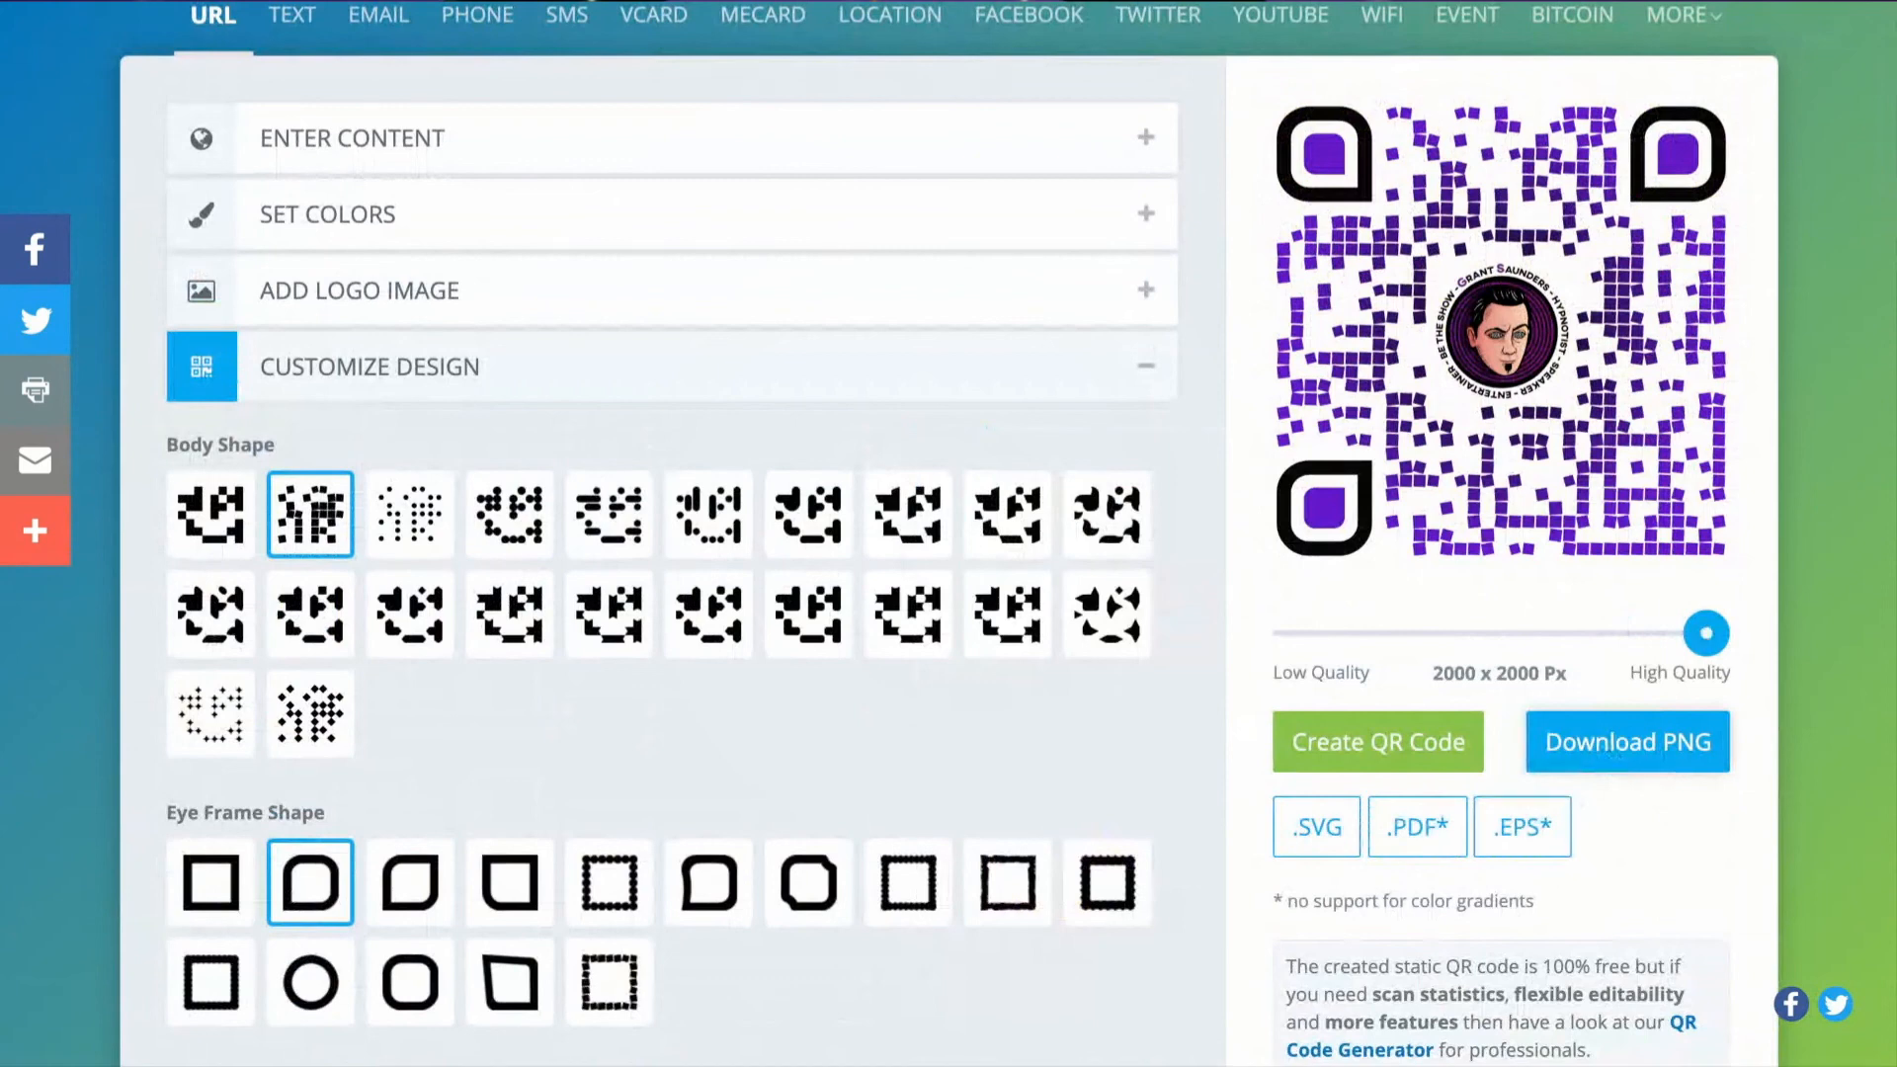
{"action": "left_click", "coordinate": [1627, 742]}
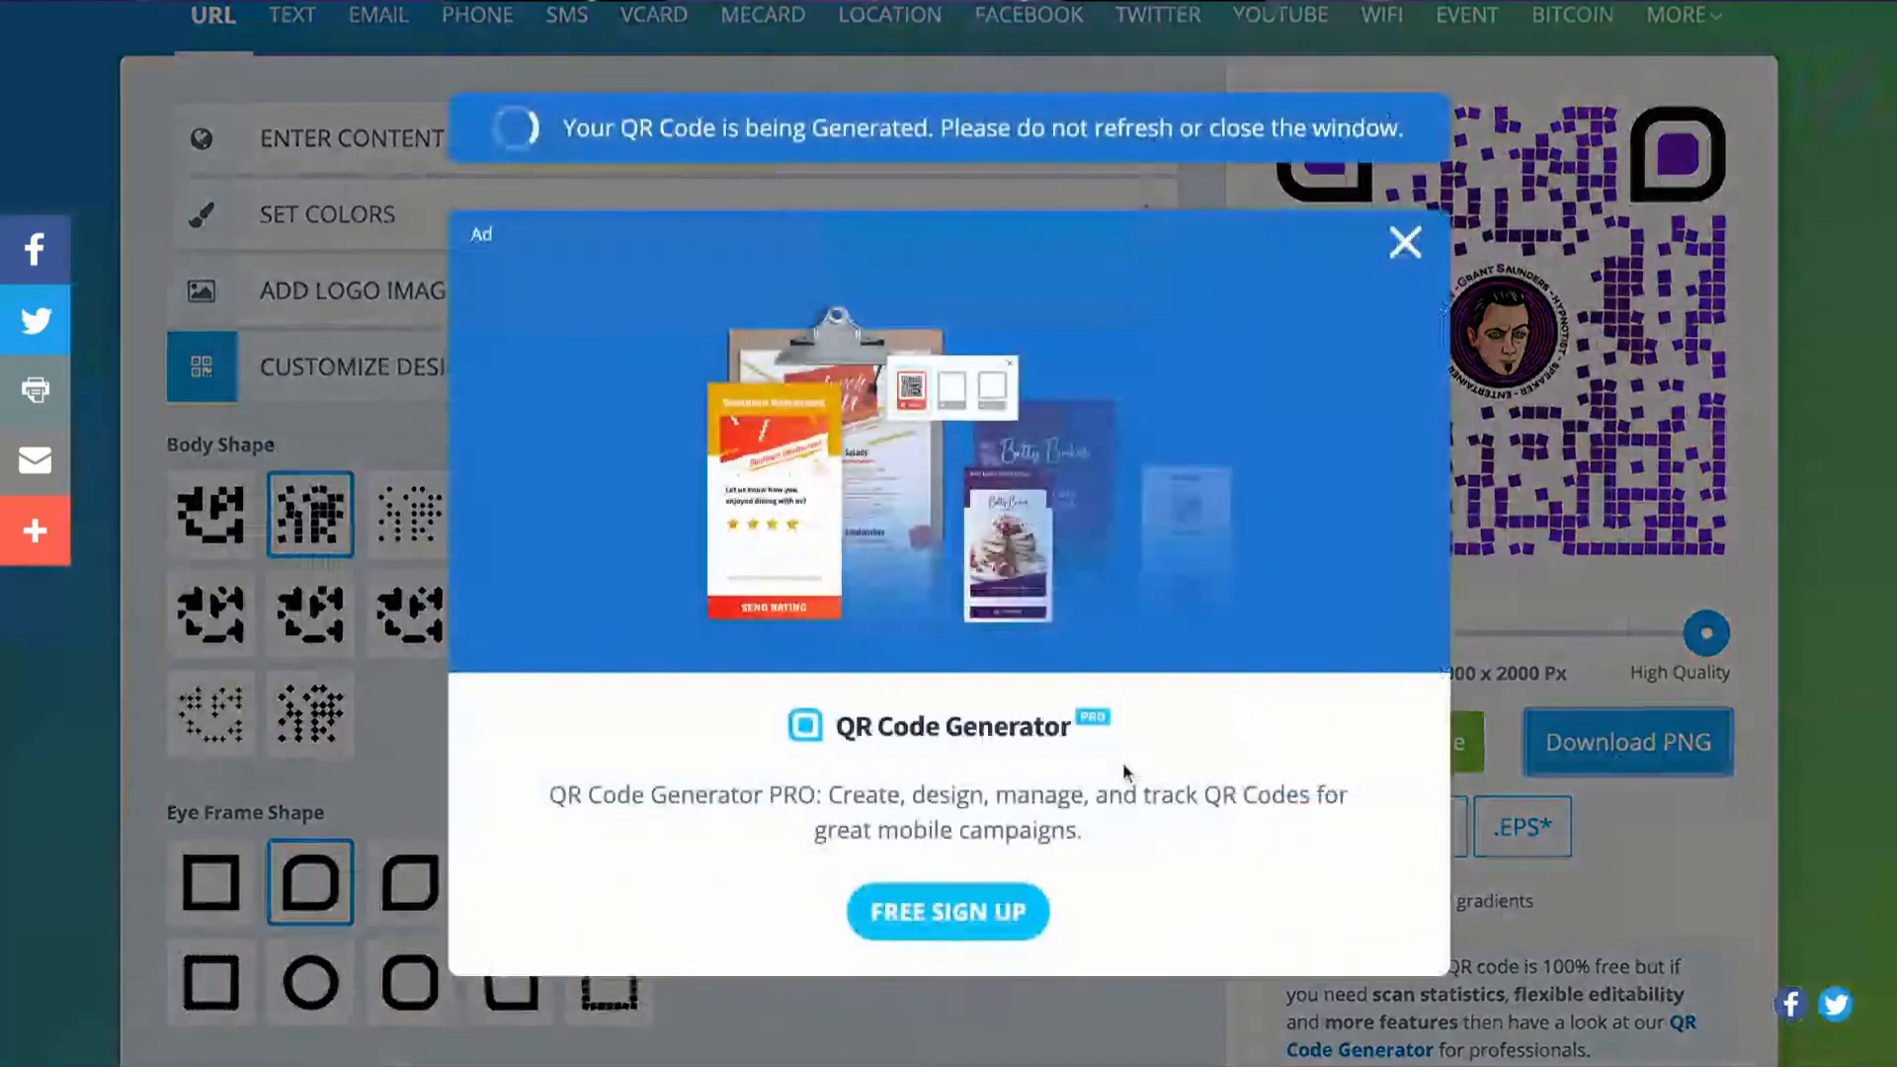